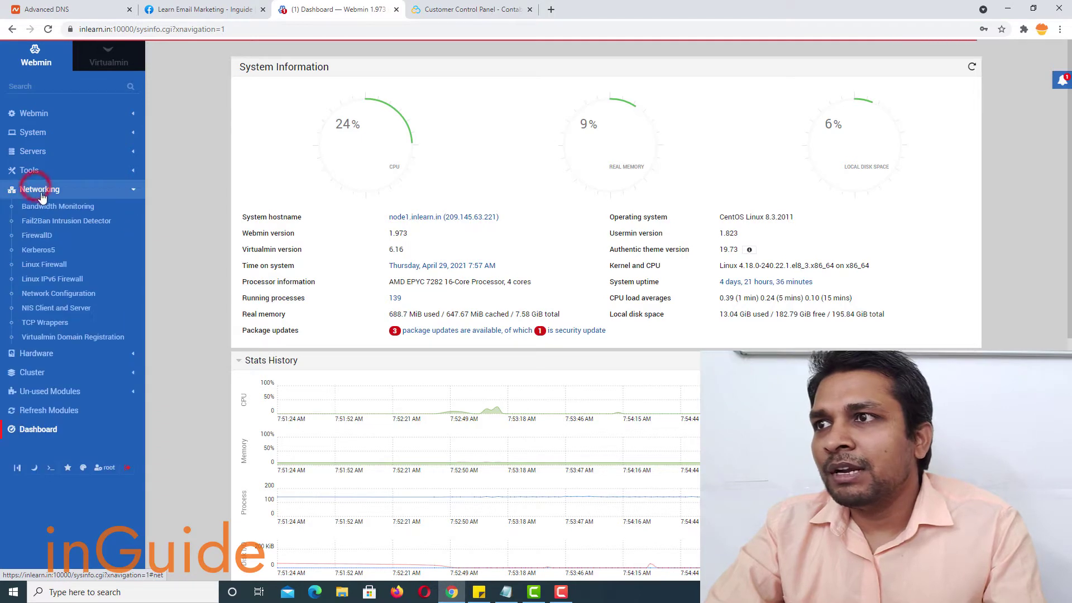
- Open Webmin's Network Configuration module from the Networking section
{"action": "left_click", "coordinate": [54, 295]}
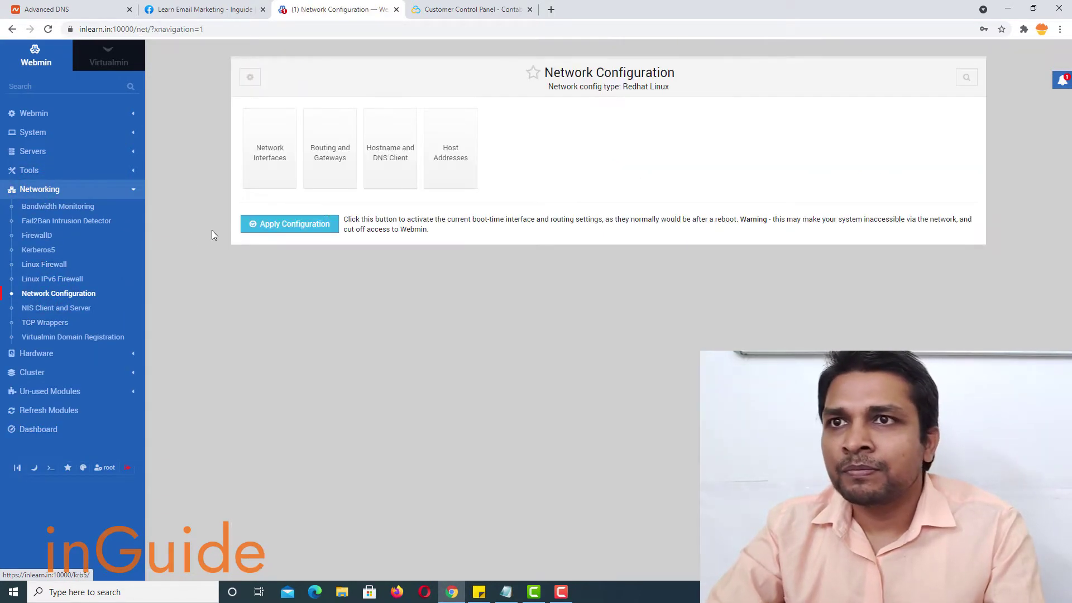
- Start a new boot-time interface named eth0:1 and paste in the additional IP from Contabo
{"action": "left_click", "coordinate": [268, 163]}
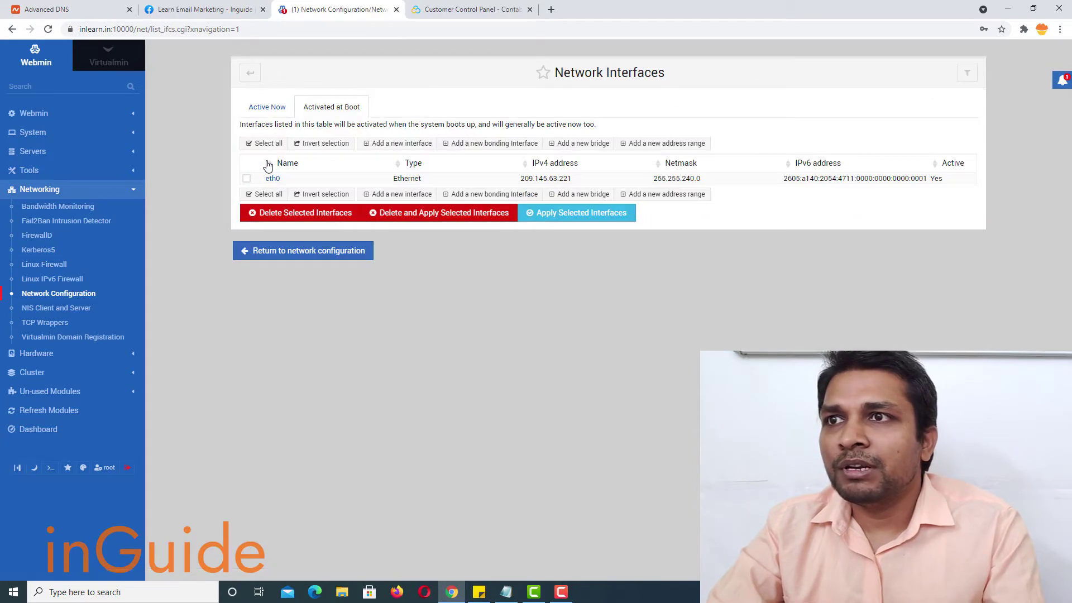
{"action": "left_click", "coordinate": [402, 198]}
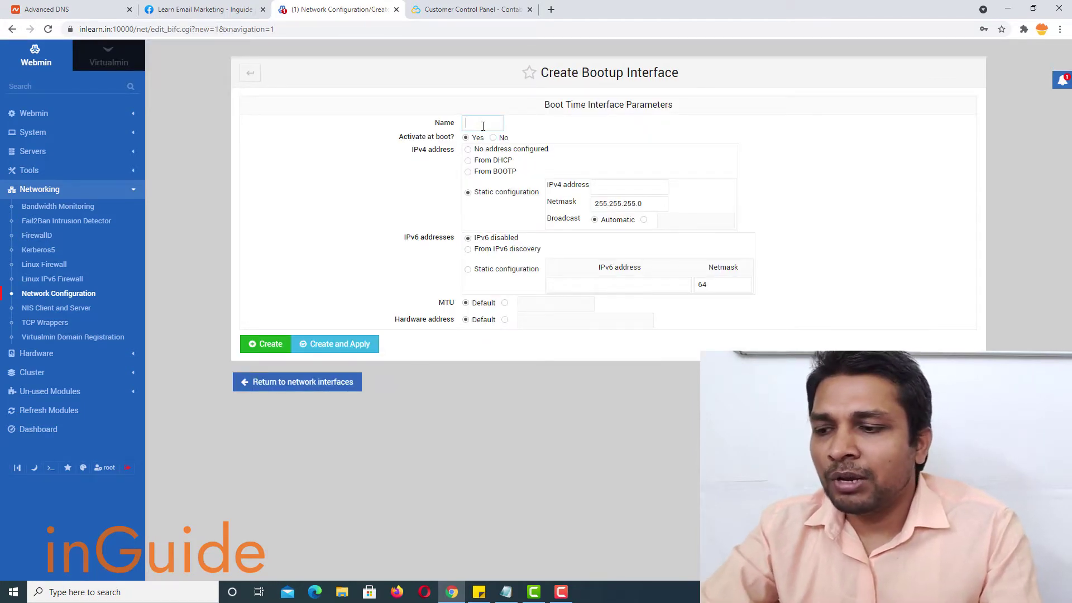
{"action": "type", "text": "eth0"}
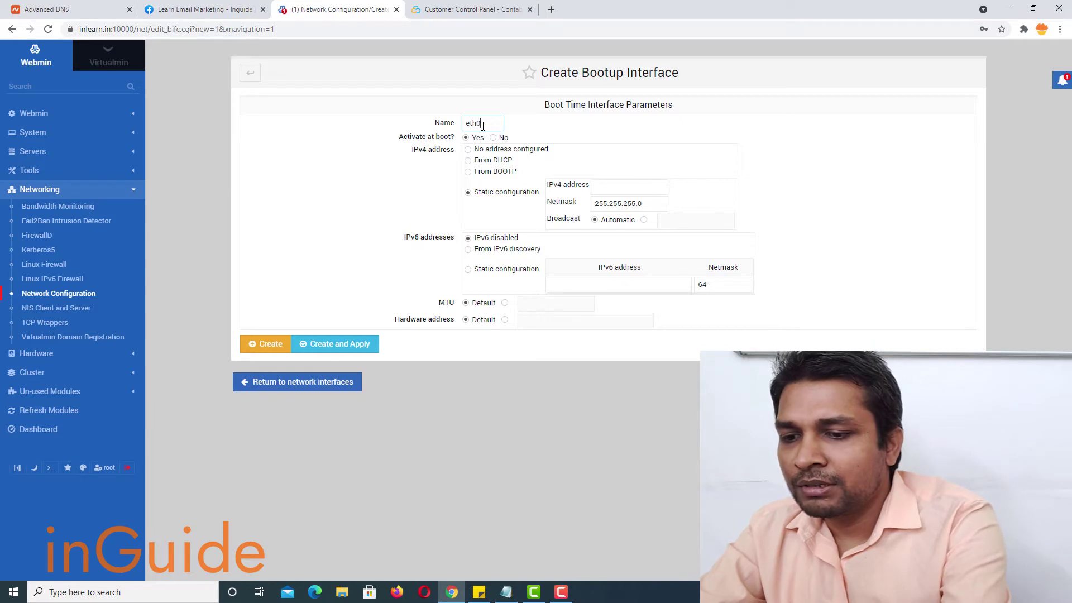
{"action": "type", "text": ":1"}
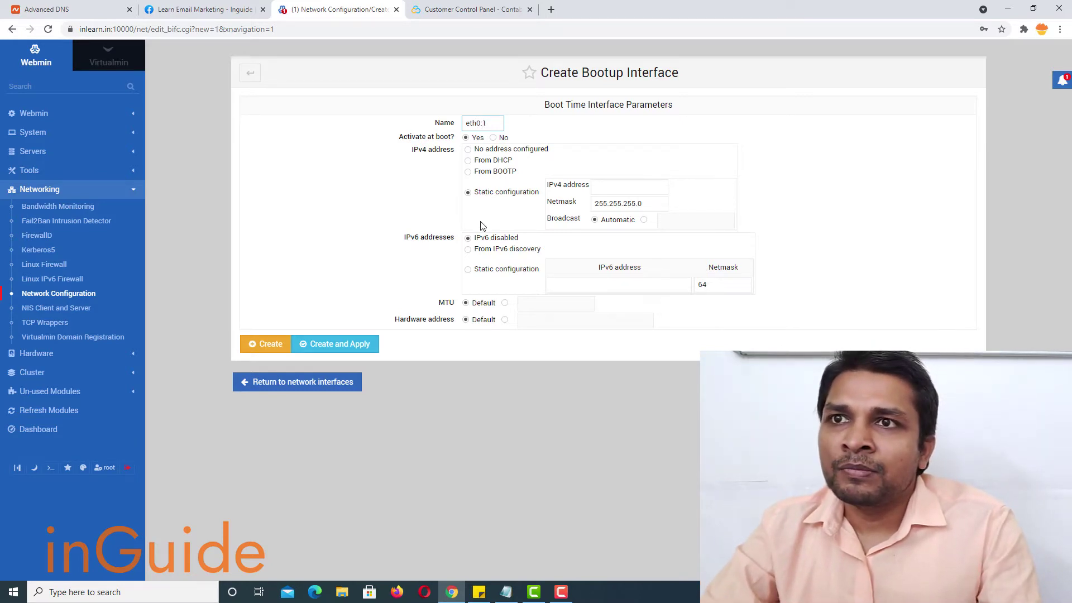
{"action": "left_click", "coordinate": [619, 193]}
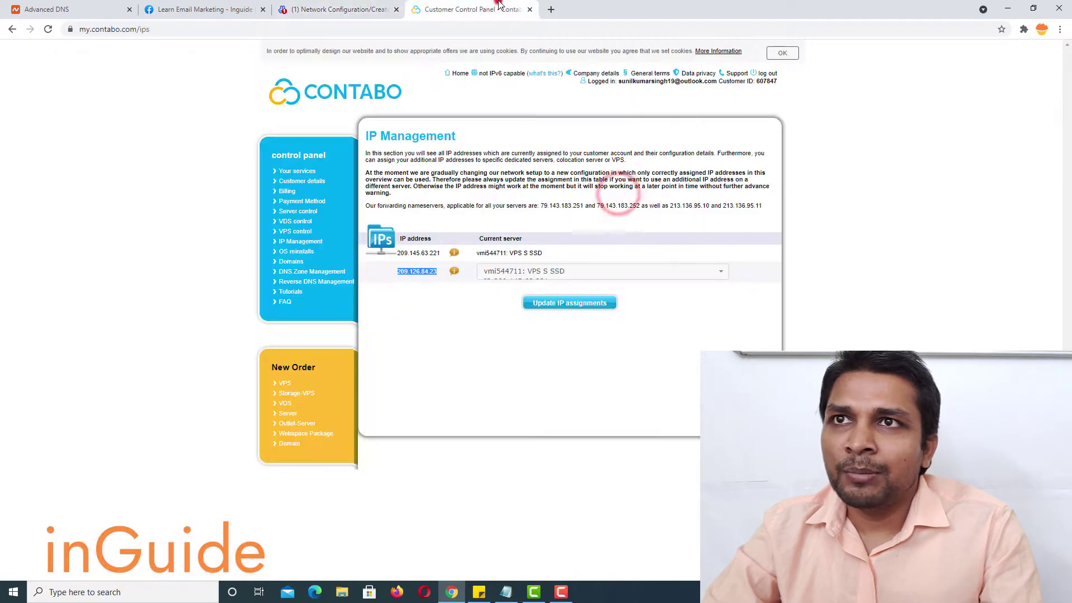
{"action": "left_click", "coordinate": [491, 8]}
{"action": "left_click", "coordinate": [432, 286]}
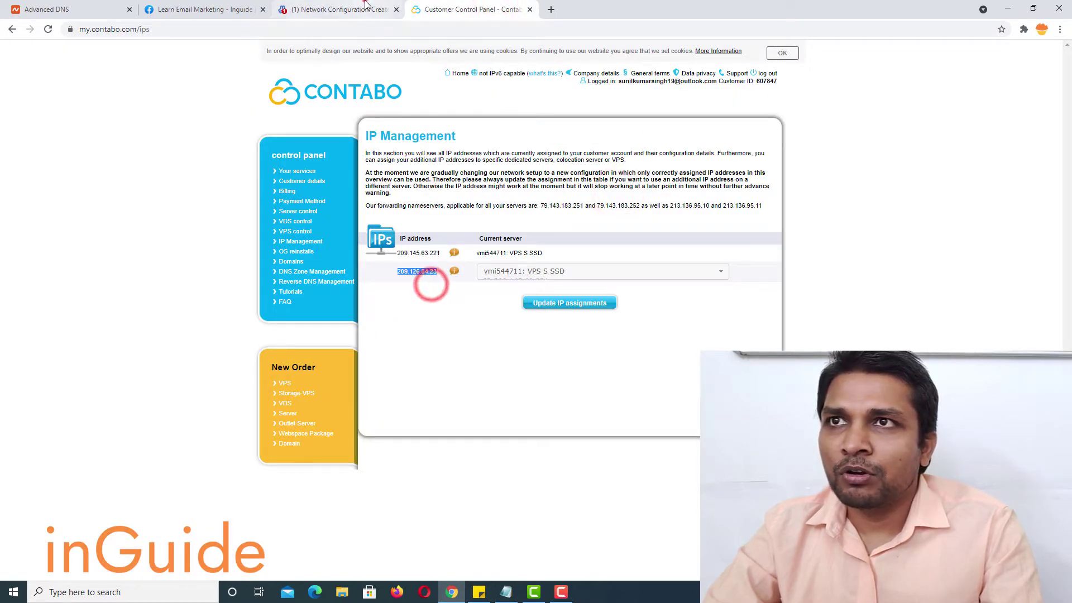
{"action": "left_click", "coordinate": [360, 10]}
{"action": "key", "text": "ctrl+v"}
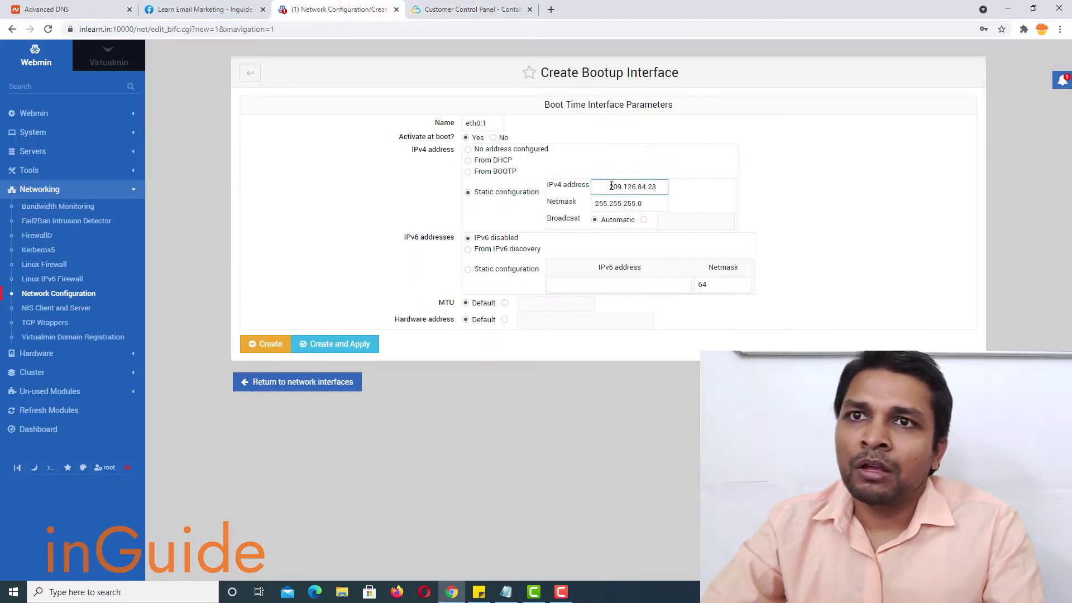
- Trim the pasted 209.126.84.23, keep broadcast automatic, and create and activate eth0:1
{"action": "left_click", "coordinate": [610, 186]}
{"action": "key", "text": "BackSpace"}
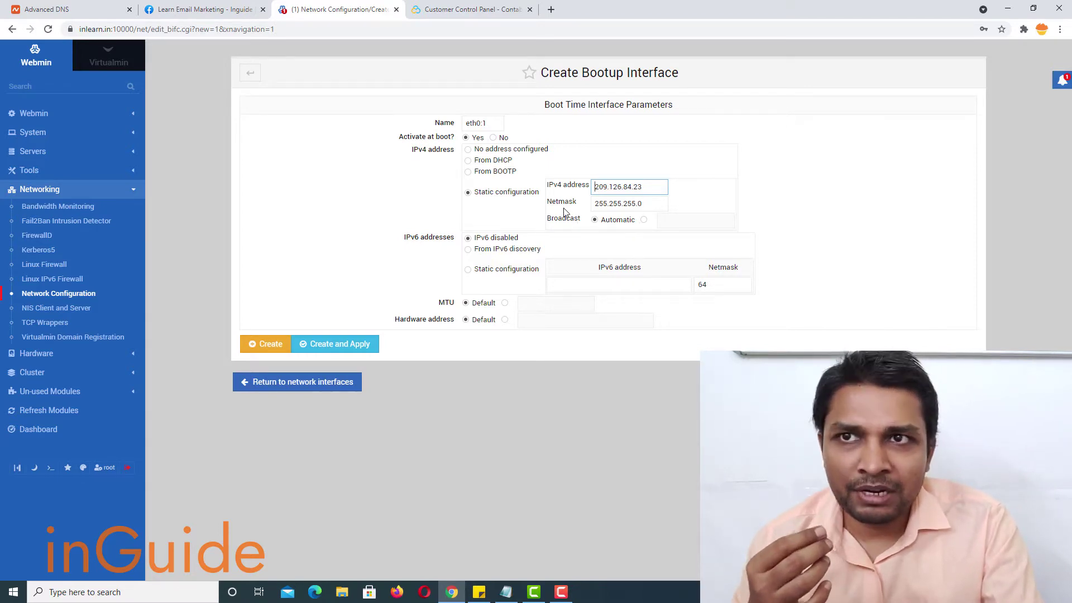
{"action": "left_click", "coordinate": [643, 221]}
{"action": "left_click", "coordinate": [595, 219]}
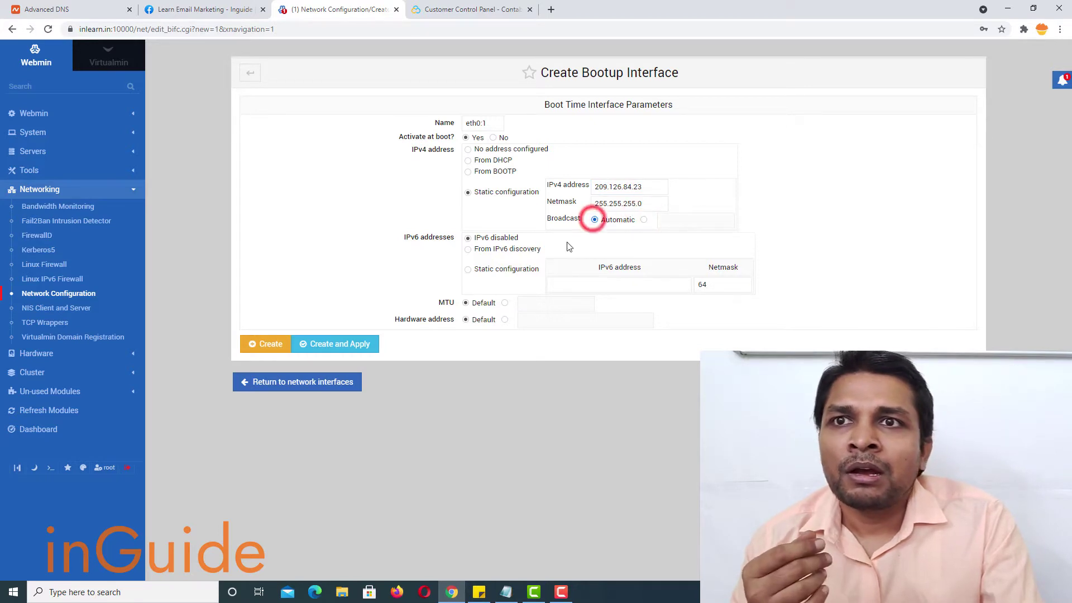
{"action": "left_click", "coordinate": [324, 346]}
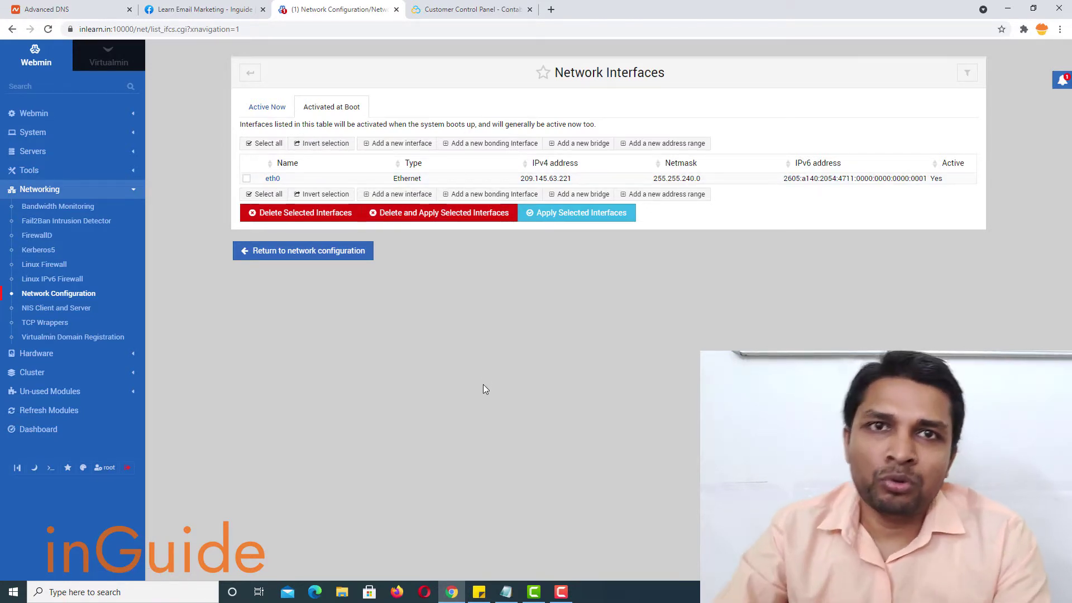
{"action": "left_click", "coordinate": [506, 591]}
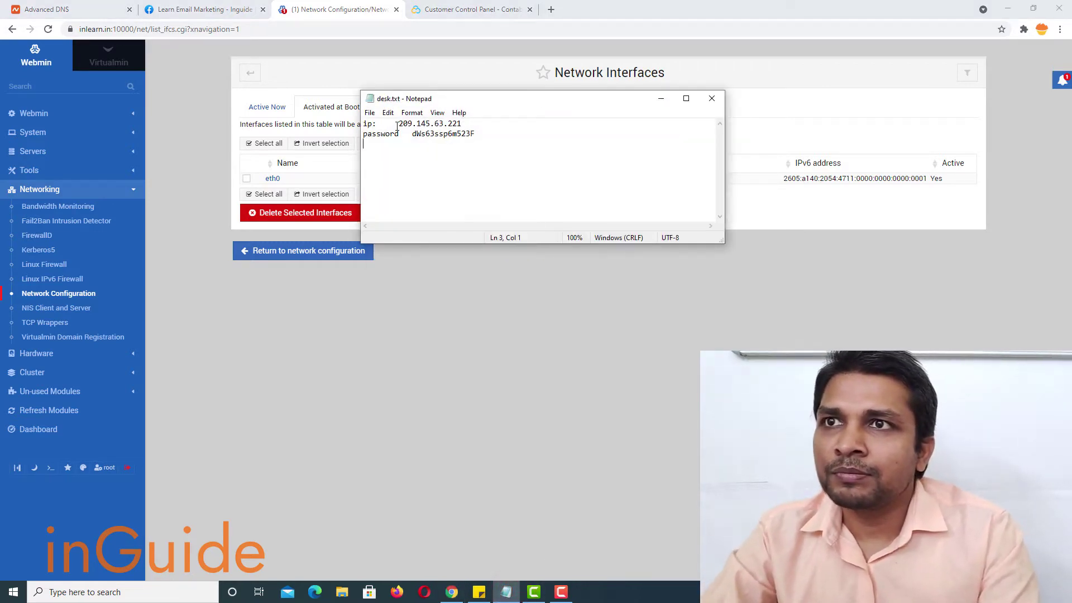
- Copy the server IP from the notes and open an SSH session to it in PuTTY
{"action": "left_click_drag", "start_coordinate": [398, 124], "coordinate": [467, 123]}
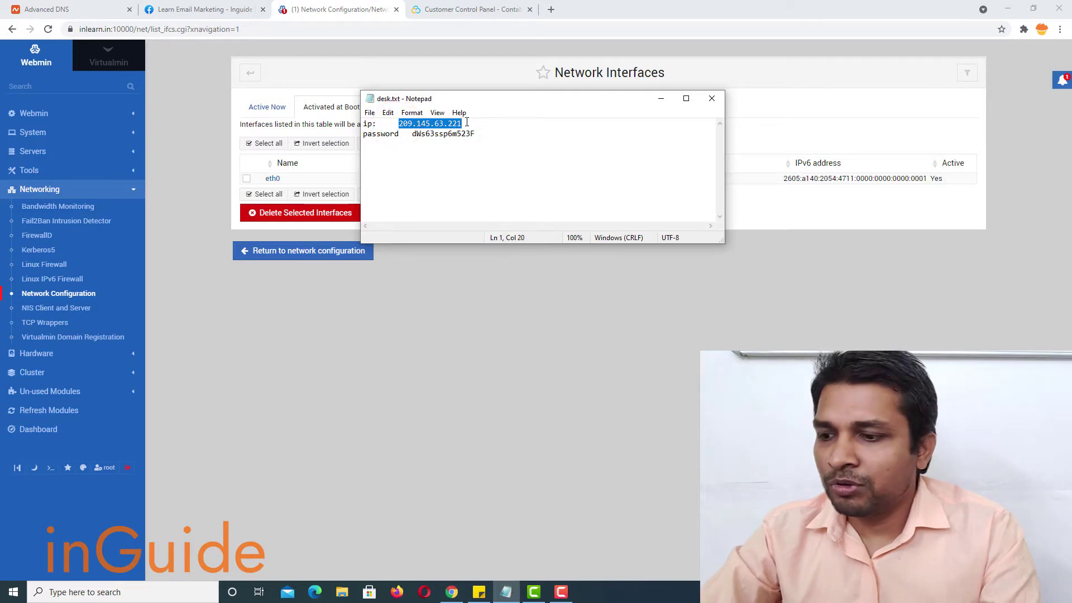
{"action": "key", "text": "BackSpace"}
{"action": "key", "text": "ctrl+z"}
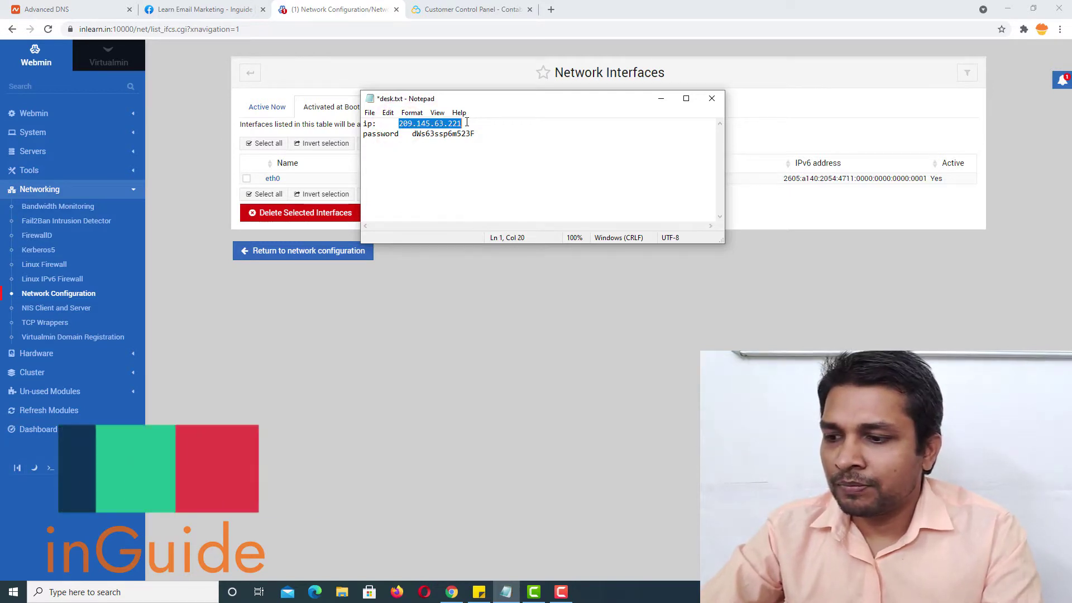
{"action": "key", "text": "super"}
{"action": "type", "text": "putty"}
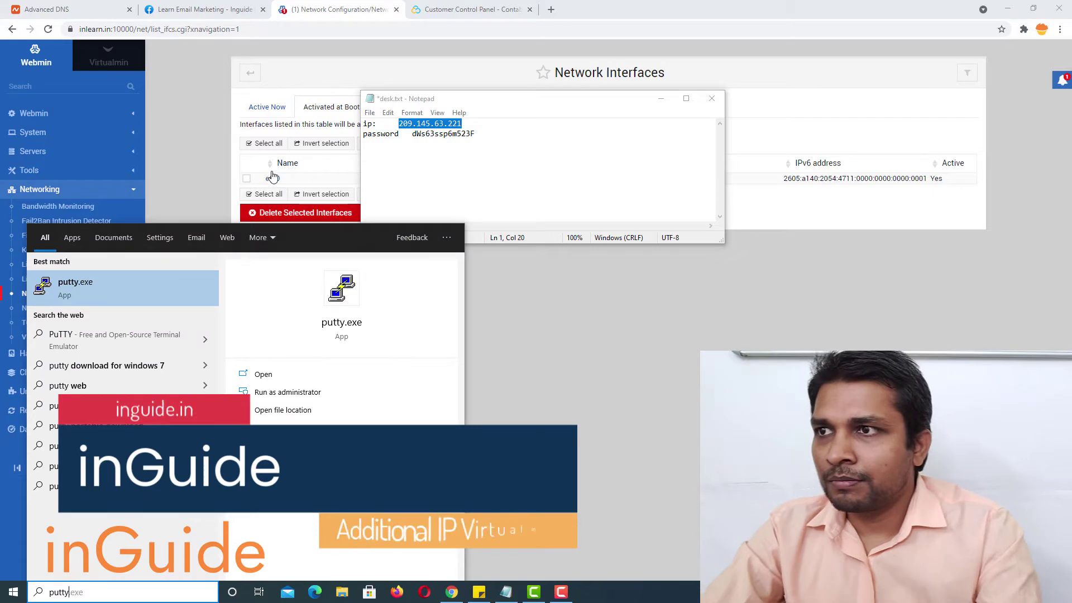
{"action": "key", "text": "Return"}
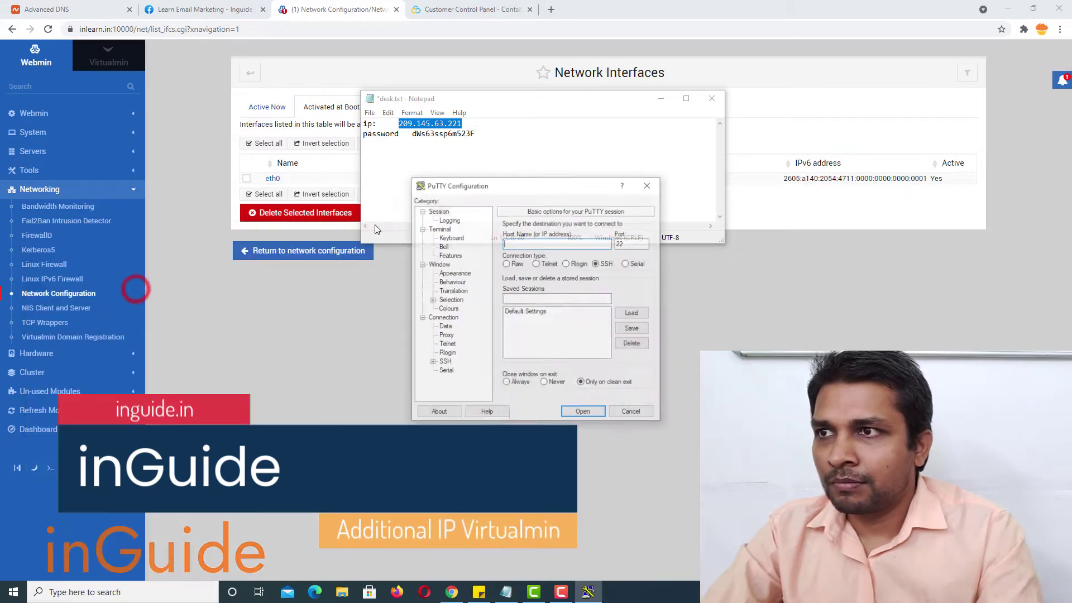
{"action": "key", "text": "ctrl+v"}
{"action": "key", "text": "Return"}
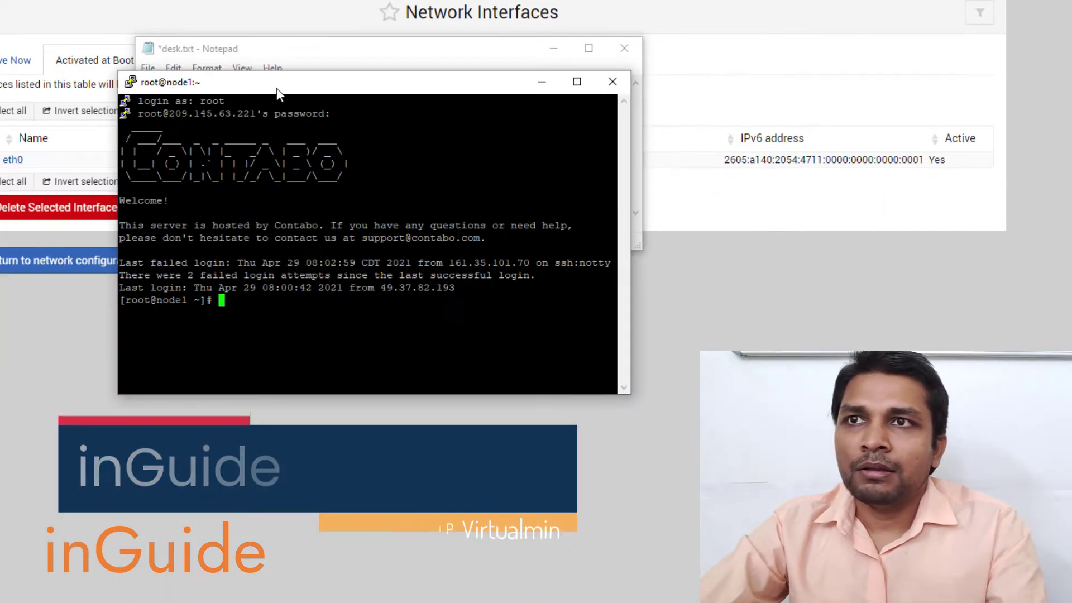
- Run ip addr and confirm eth0 holds 209.126.84.23/24 alongside 209.145.63.221/20
{"action": "left_click_drag", "start_coordinate": [276, 88], "coordinate": [226, 78]}
{"action": "type", "text": "ip add"}
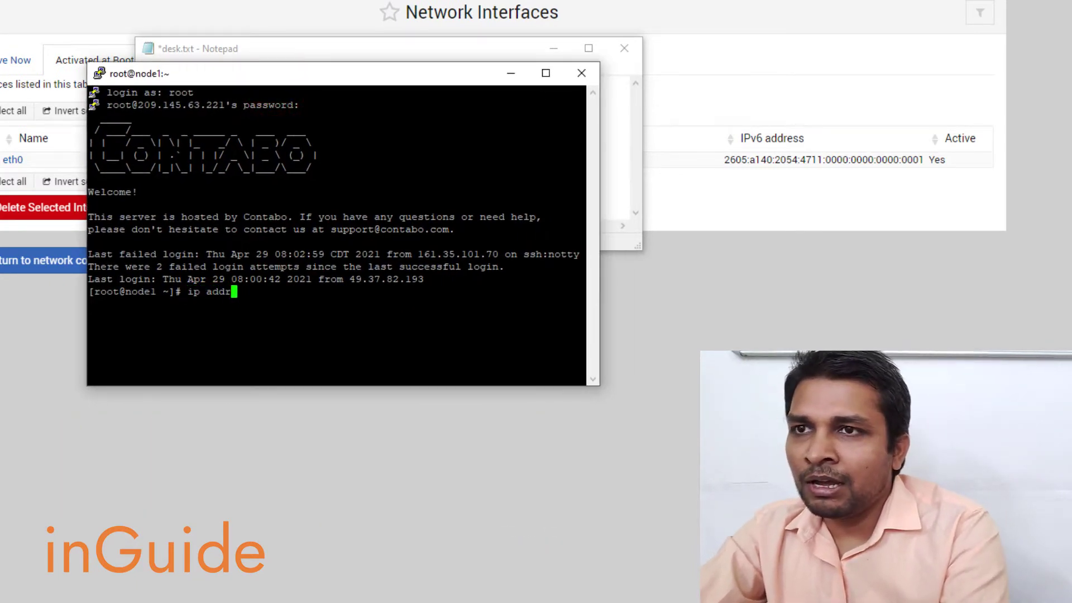
{"action": "type", "text": "r"}
{"action": "key", "text": "Return"}
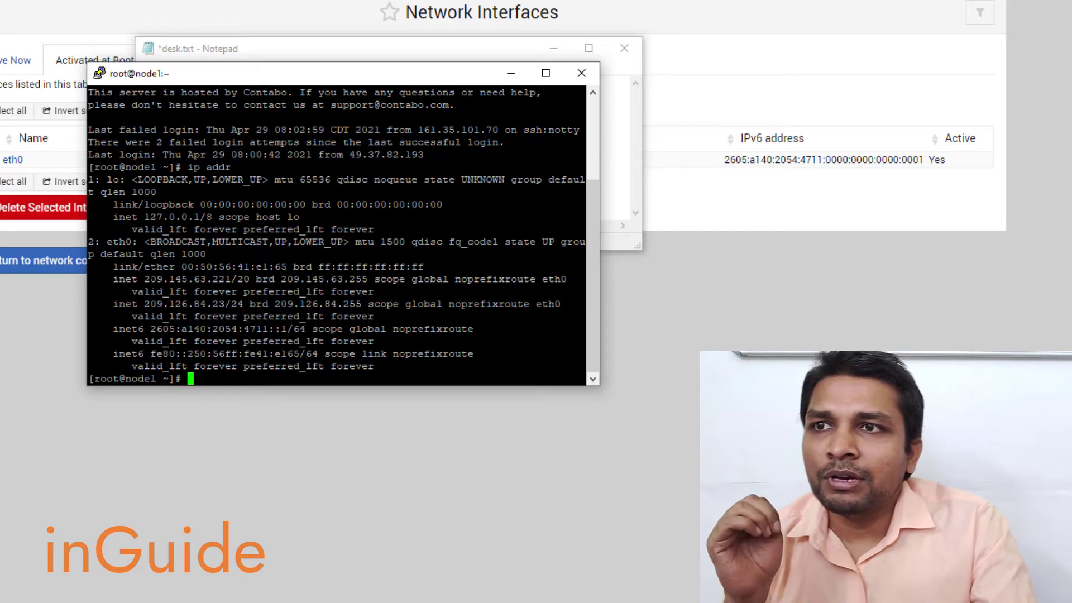
{"action": "left_click_drag", "start_coordinate": [144, 280], "coordinate": [230, 279]}
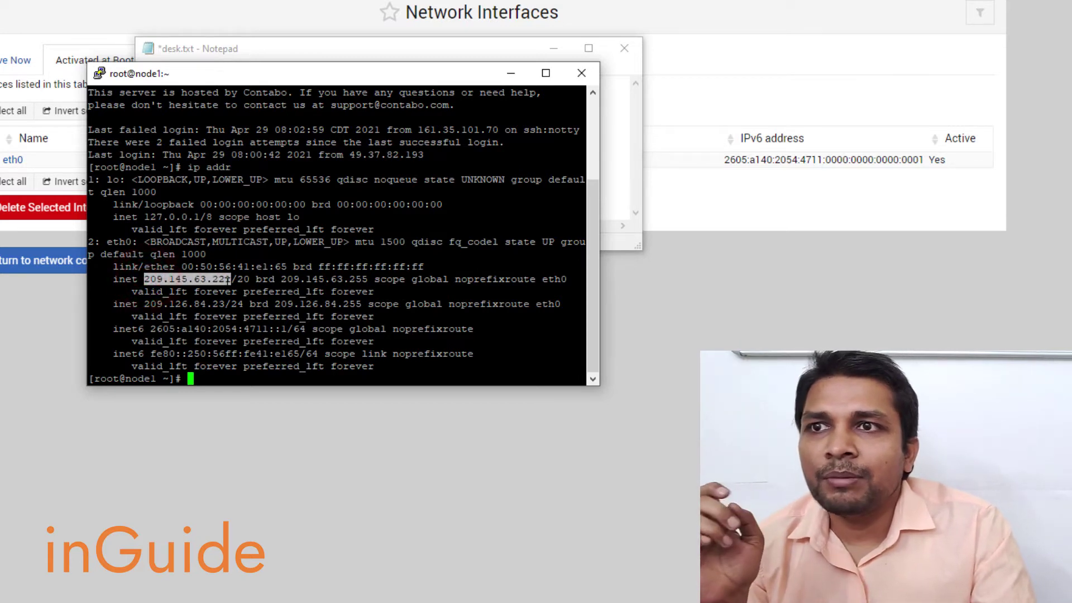
{"action": "left_click_drag", "start_coordinate": [145, 304], "coordinate": [225, 304]}
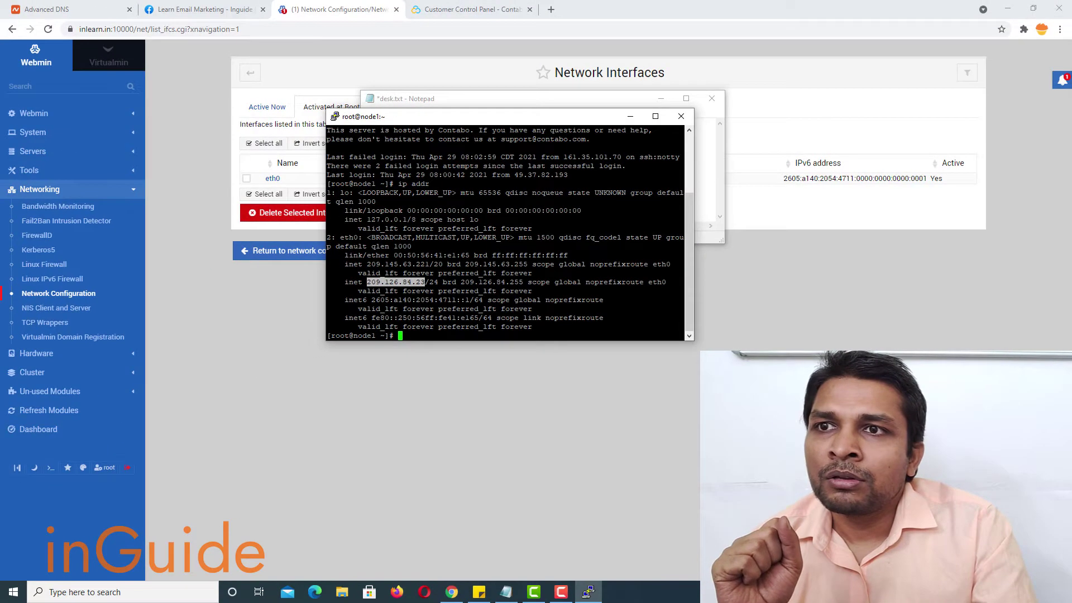
{"action": "left_click", "coordinate": [354, 266]}
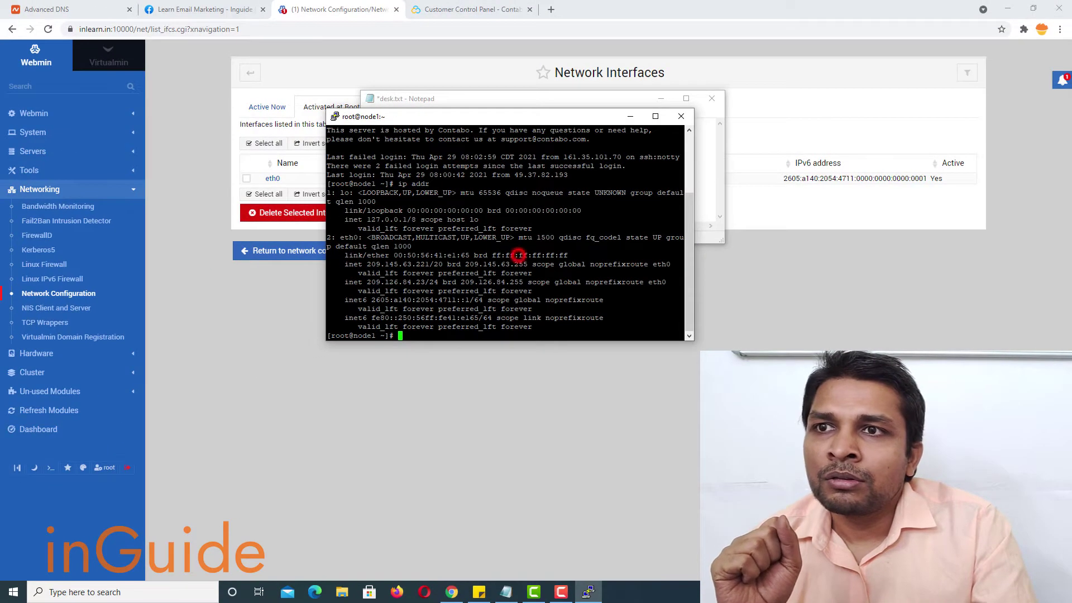
{"action": "left_click", "coordinate": [630, 117]}
{"action": "left_click", "coordinate": [668, 102]}
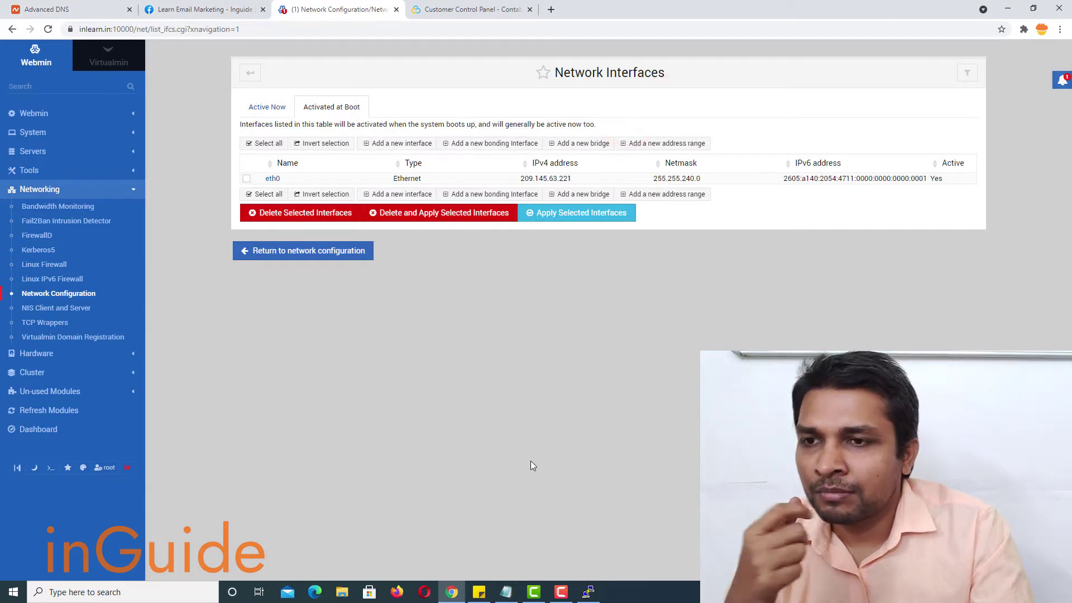
- Open Virtualmin's Shared IP Addresses settings under Addresses and Networking
{"action": "key", "text": "alt+v"}
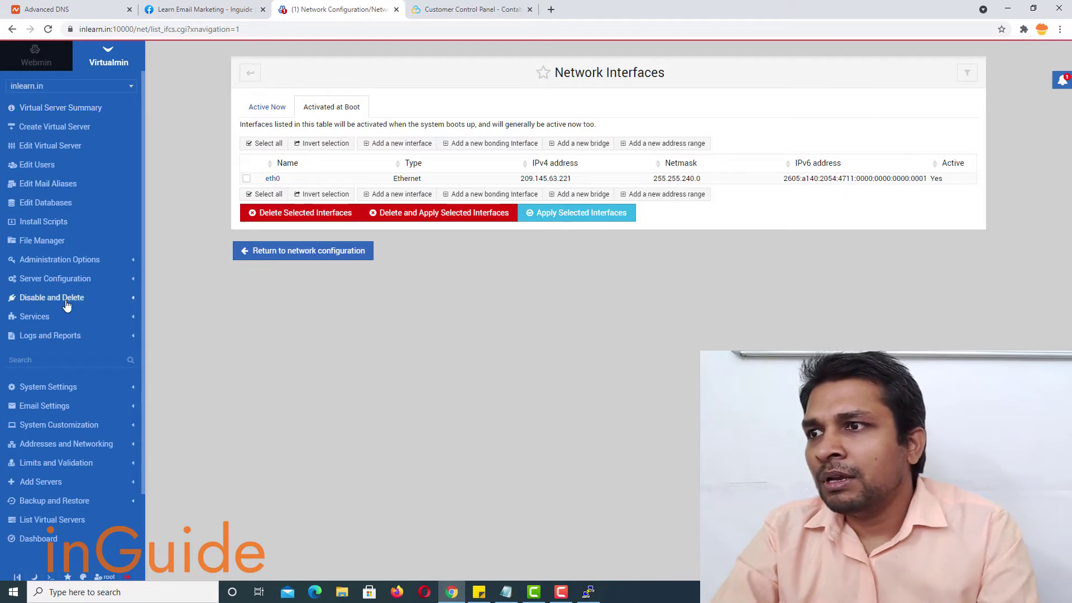
{"action": "scroll", "coordinate": [67, 304], "scroll_direction": "down", "scroll_amount": 1}
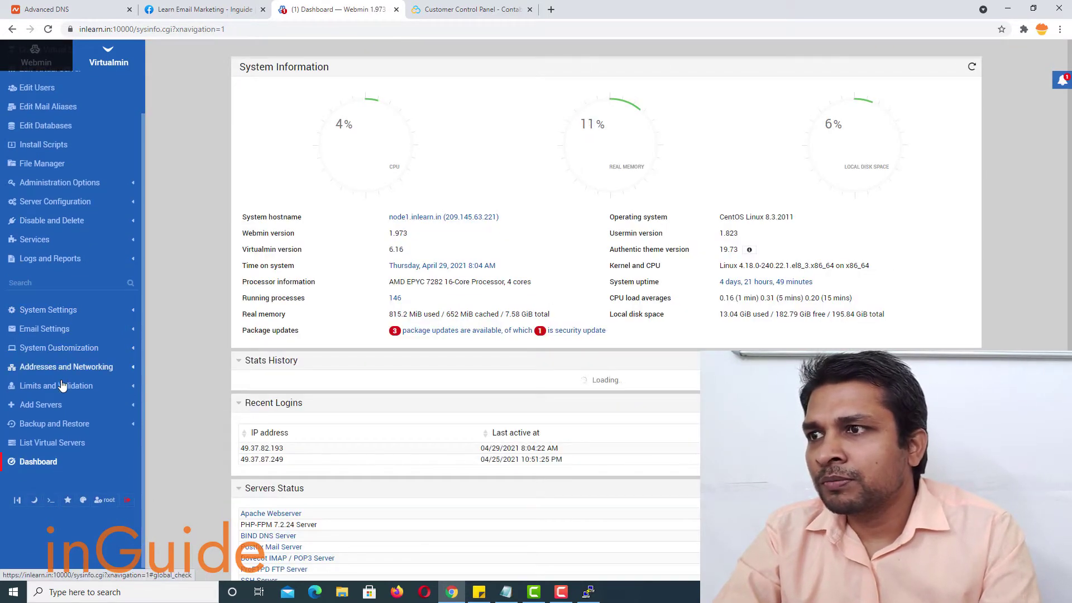
{"action": "left_click", "coordinate": [60, 368]}
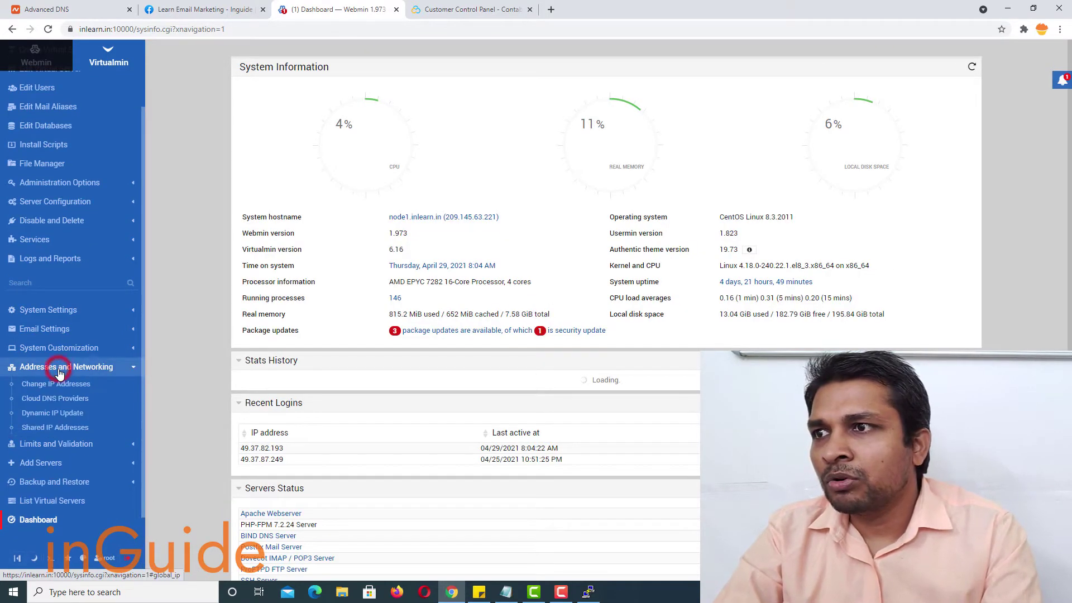
{"action": "scroll", "coordinate": [53, 366], "scroll_direction": "down", "scroll_amount": 1}
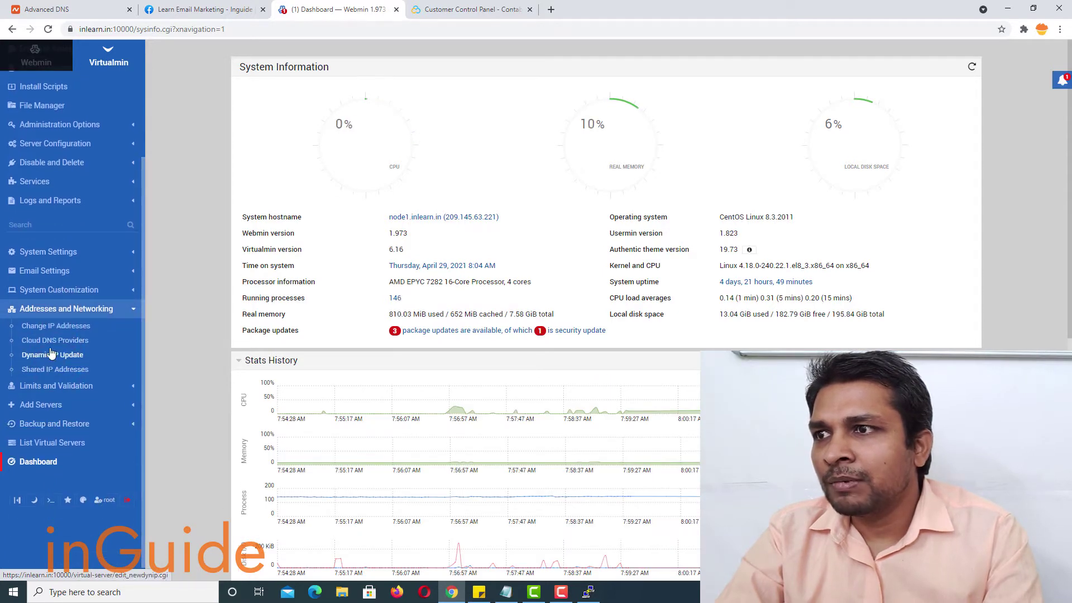
{"action": "left_click", "coordinate": [66, 367]}
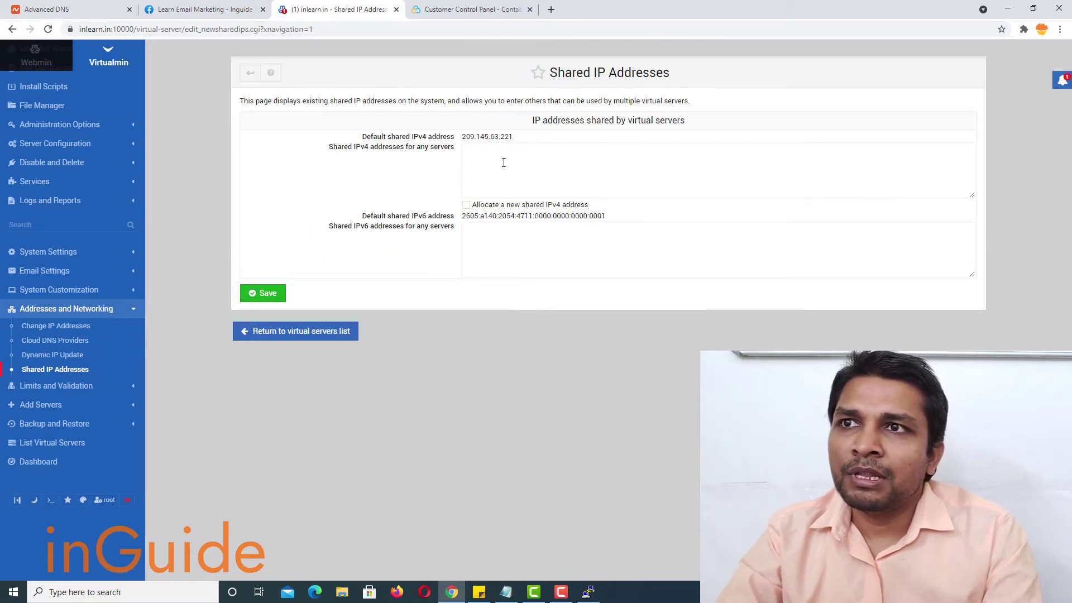
- Add 209.126.84.23 to the shared IPv4 addresses without a leading space and save
{"action": "left_click", "coordinate": [453, 10]}
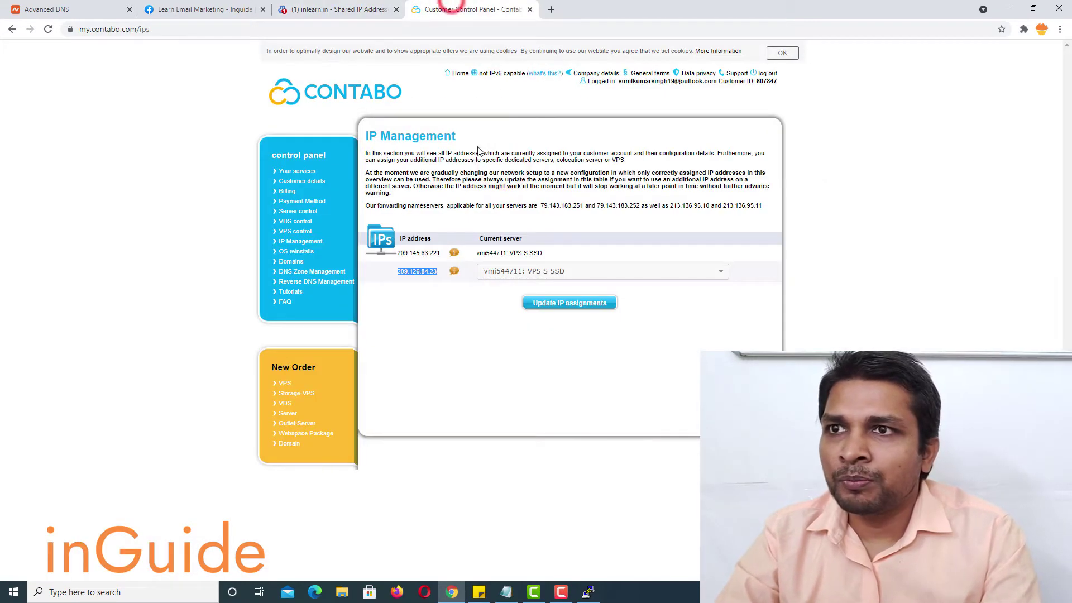
{"action": "left_click", "coordinate": [341, 9]}
{"action": "left_click", "coordinate": [466, 162]}
{"action": "type", "text": "209.126.84.23"}
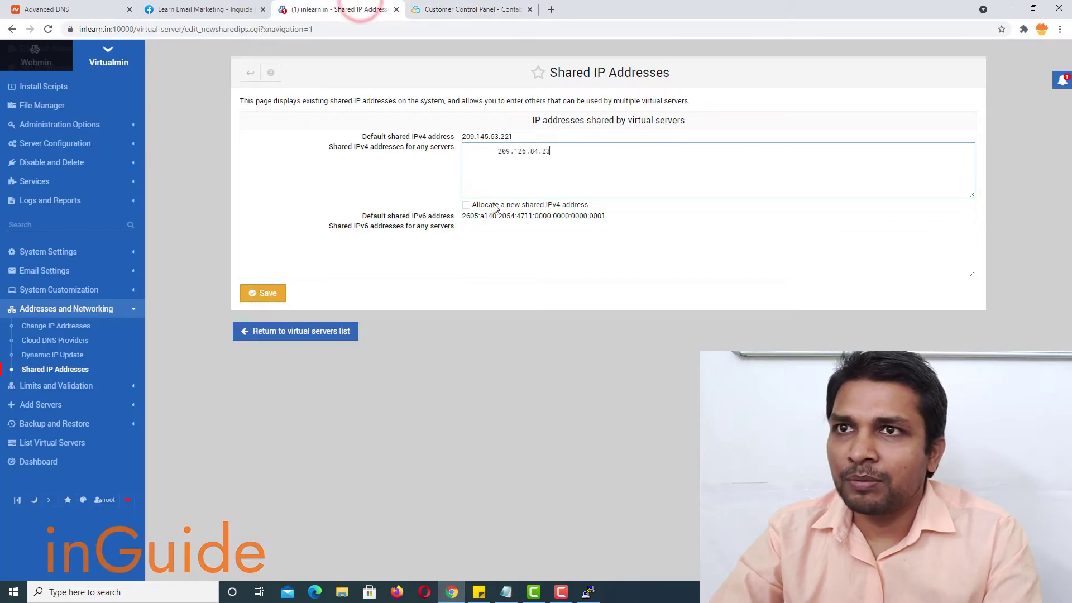
{"action": "left_click", "coordinate": [495, 151]}
{"action": "key", "text": "BackSpace"}
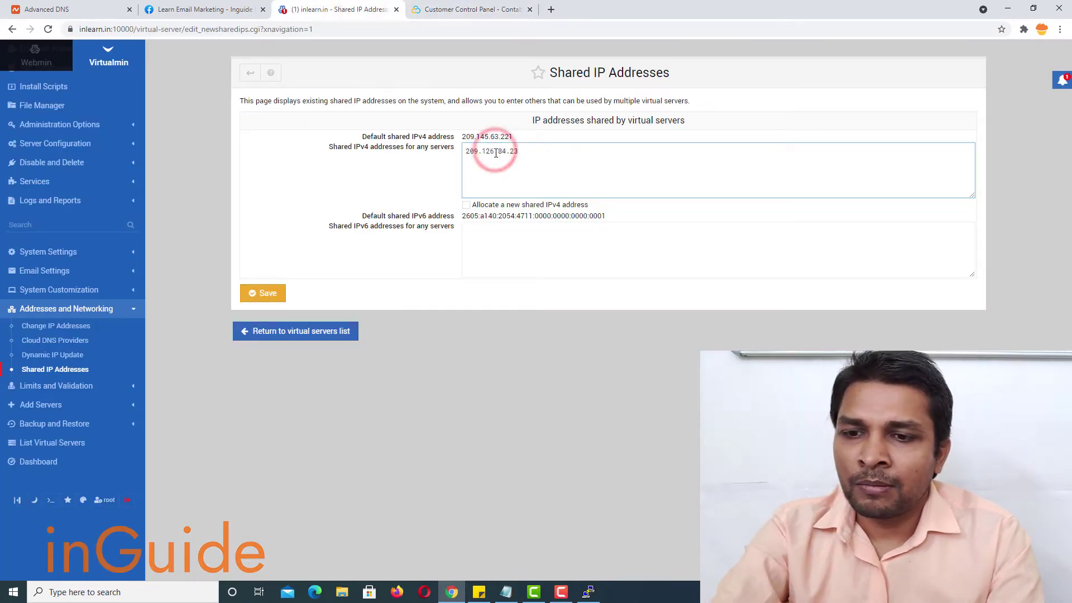
{"action": "left_click", "coordinate": [256, 294]}
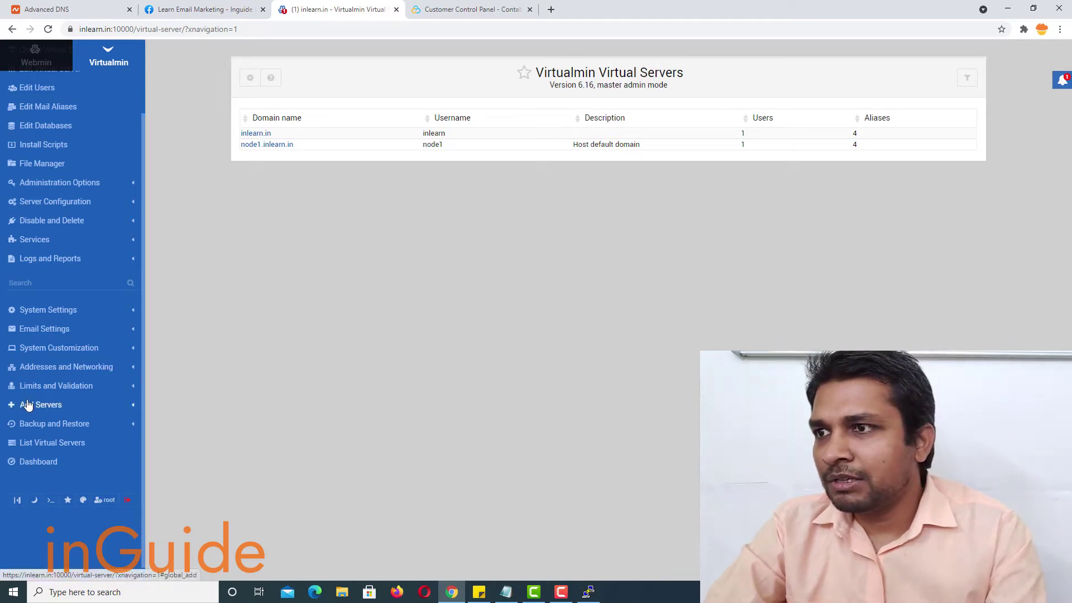
- Reopen Shared IP Addresses and highlight default 209.145.63.221 and shared 209.126.84.23
{"action": "left_click", "coordinate": [57, 367]}
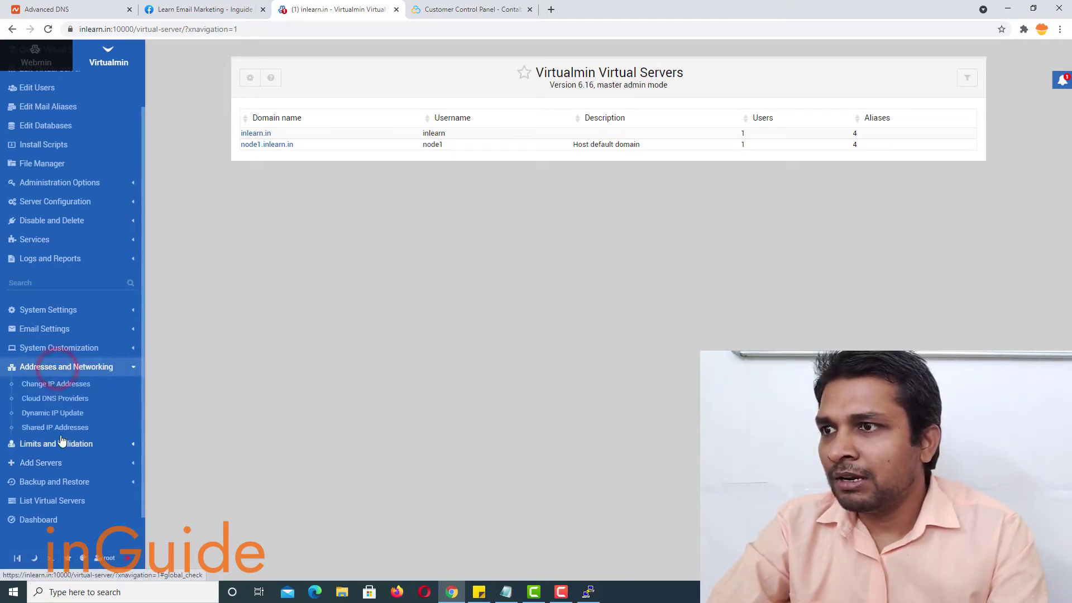
{"action": "left_click", "coordinate": [61, 429]}
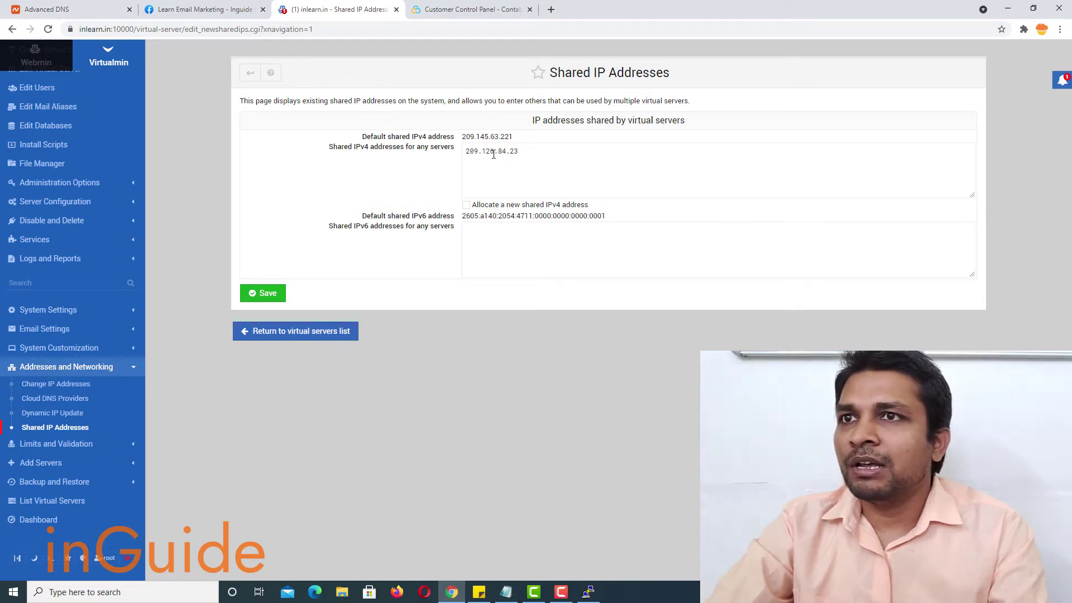
{"action": "scroll", "coordinate": [139, 207], "scroll_direction": "up", "scroll_amount": 3}
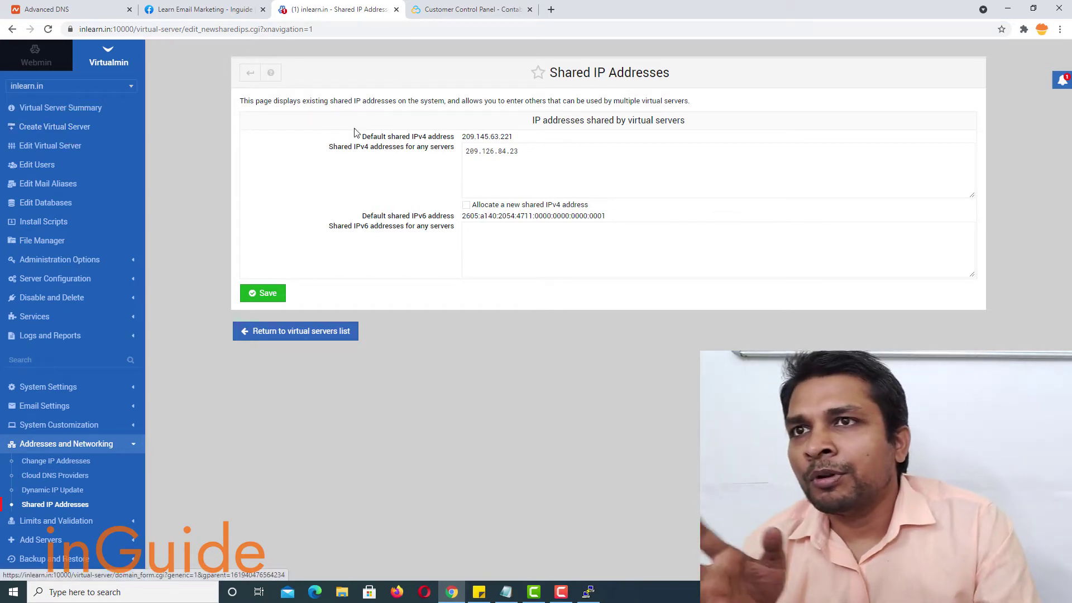
{"action": "left_click_drag", "start_coordinate": [512, 136], "coordinate": [462, 140]}
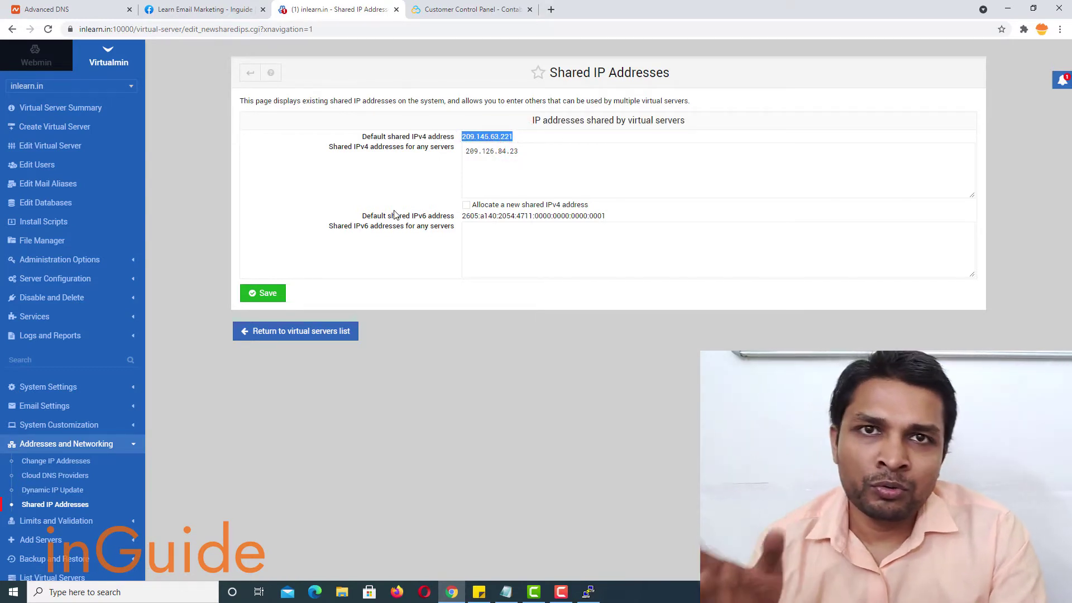
{"action": "left_click", "coordinate": [100, 90]}
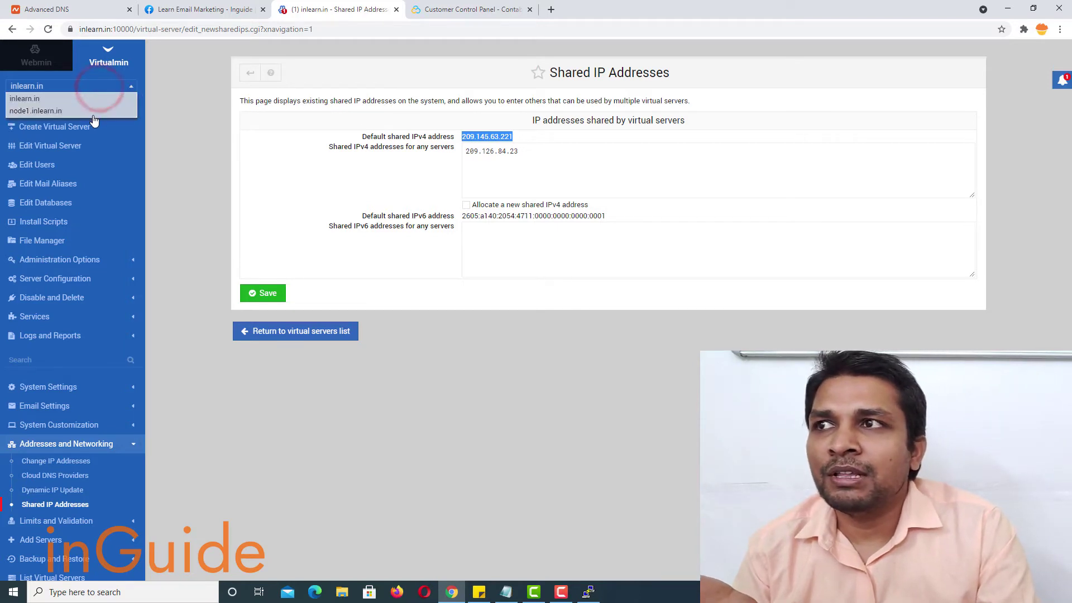
{"action": "left_click", "coordinate": [183, 155]}
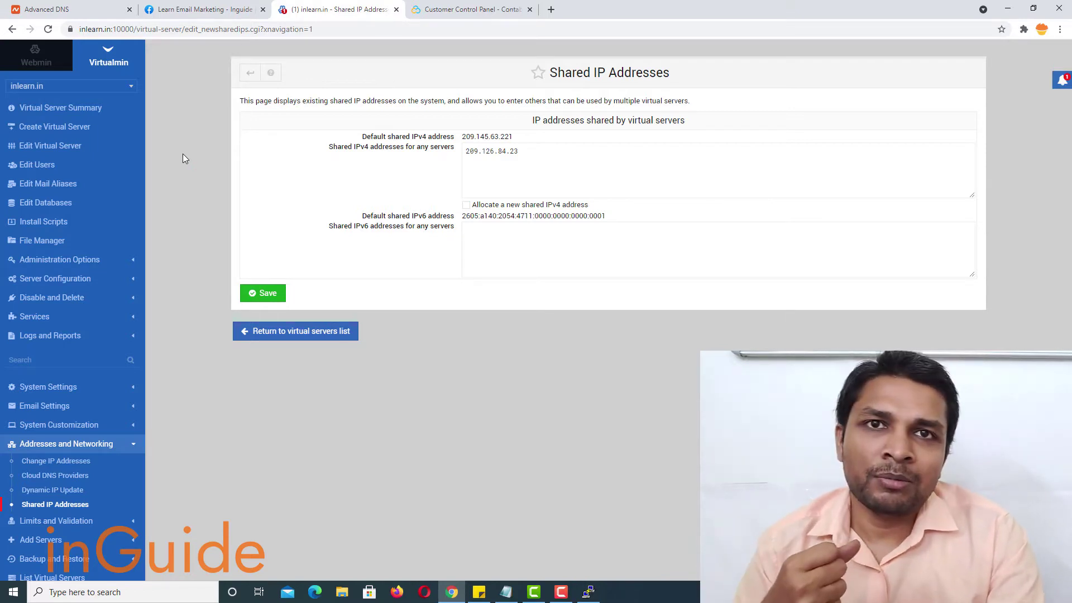
{"action": "left_click_drag", "start_coordinate": [519, 152], "coordinate": [454, 180]}
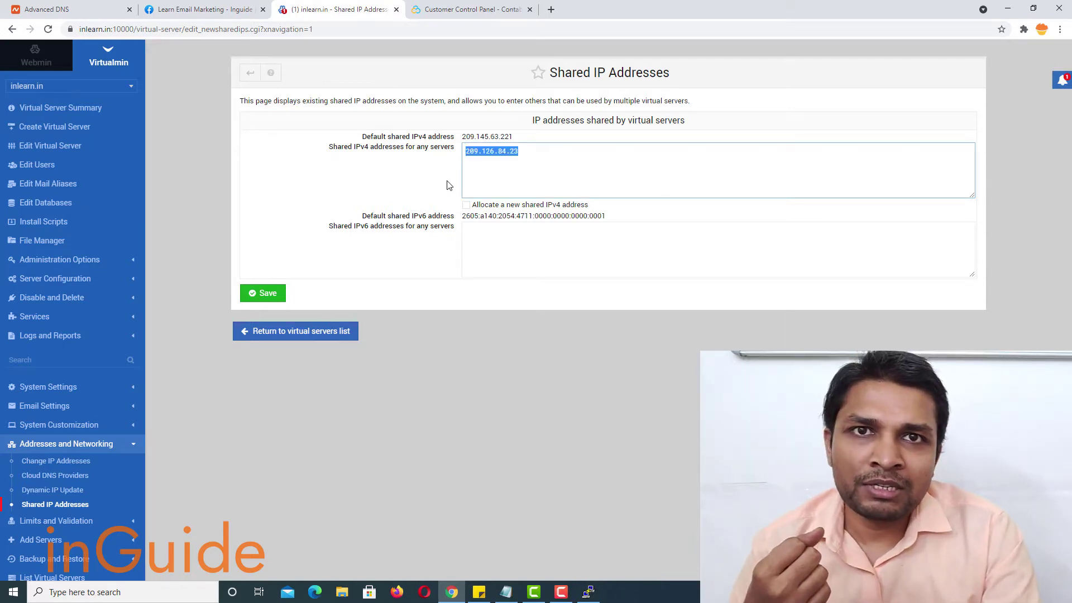
{"action": "left_click", "coordinate": [60, 130]}
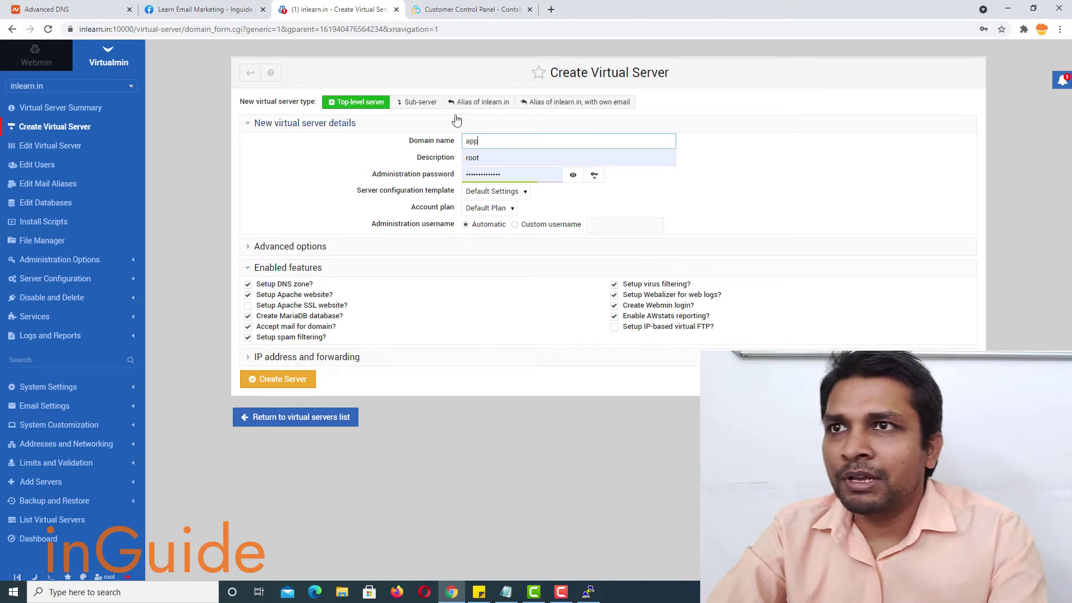
- Create sub-server 'app' under inlearn.in, assigned the shared non-default IP 209.126.84.23
{"action": "left_click", "coordinate": [411, 102]}
{"action": "left_click", "coordinate": [745, 135]}
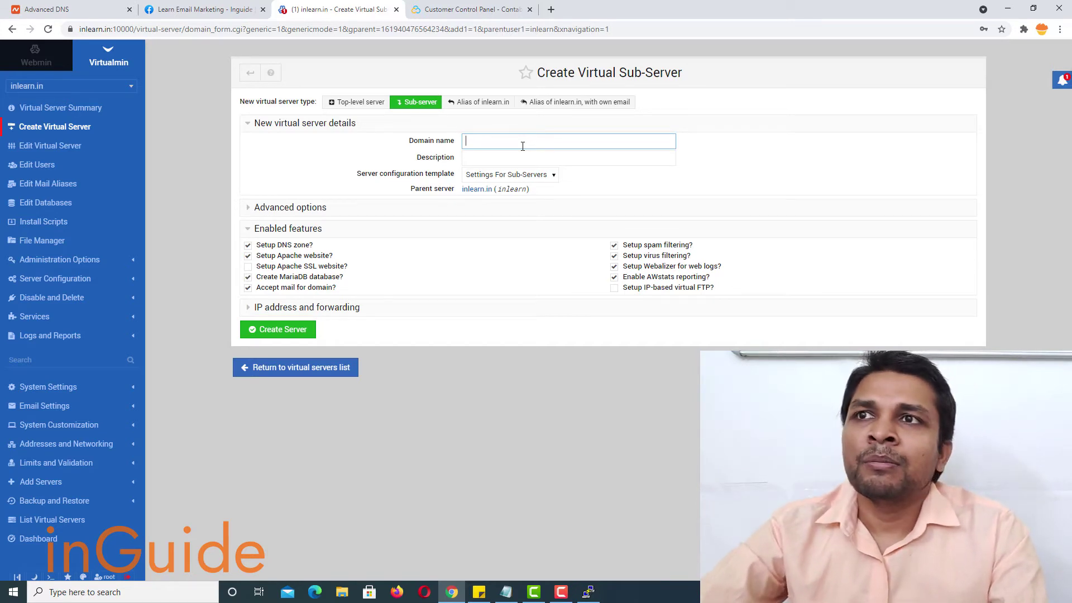
{"action": "type", "text": "a"}
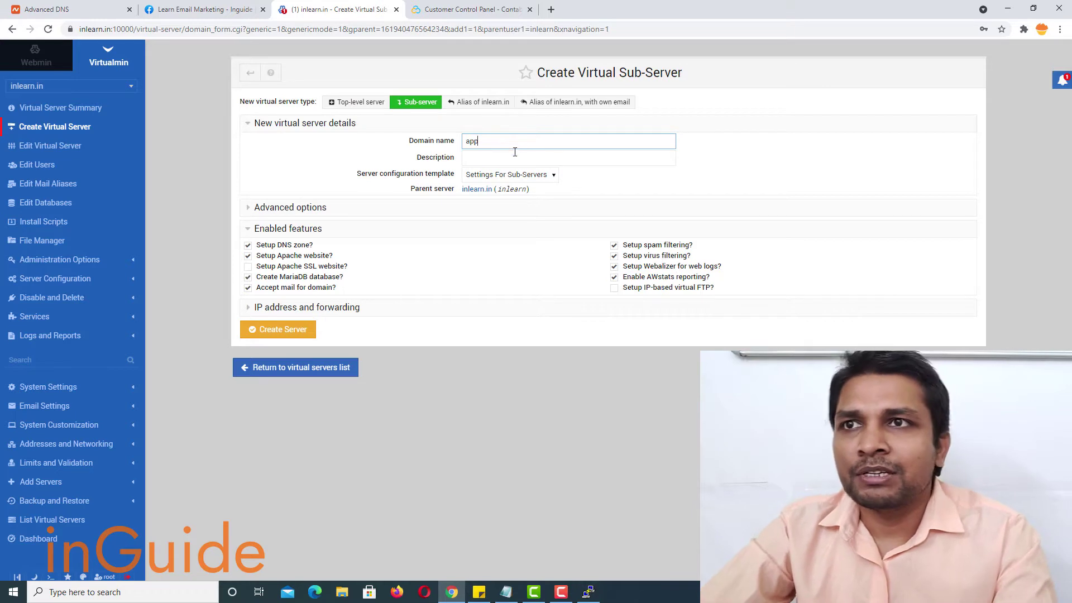
{"action": "type", "text": "pp"}
{"action": "left_click", "coordinate": [495, 158]}
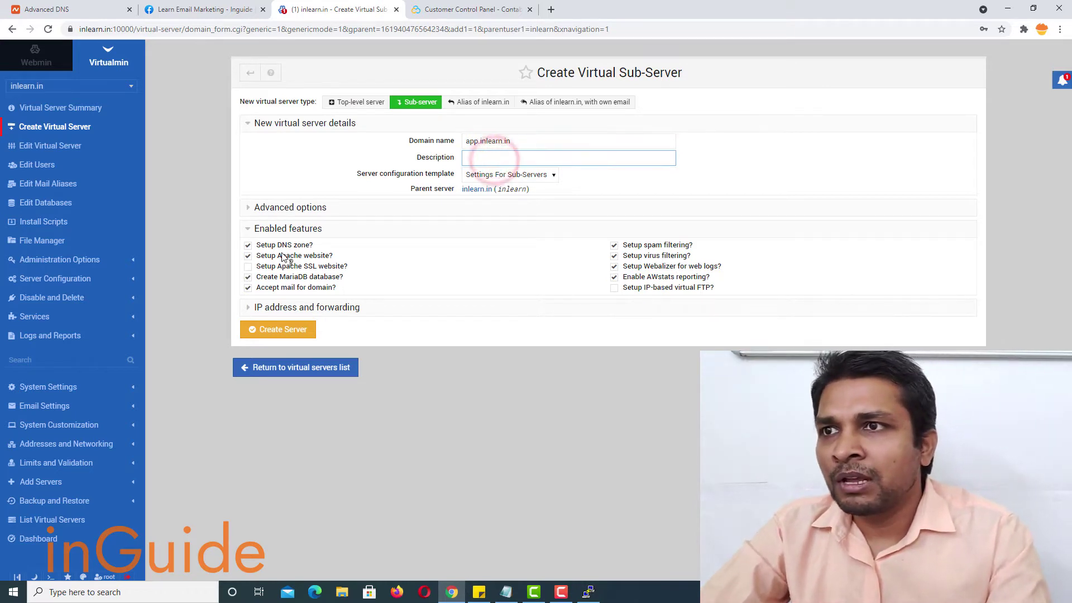
{"action": "left_click", "coordinate": [284, 209]}
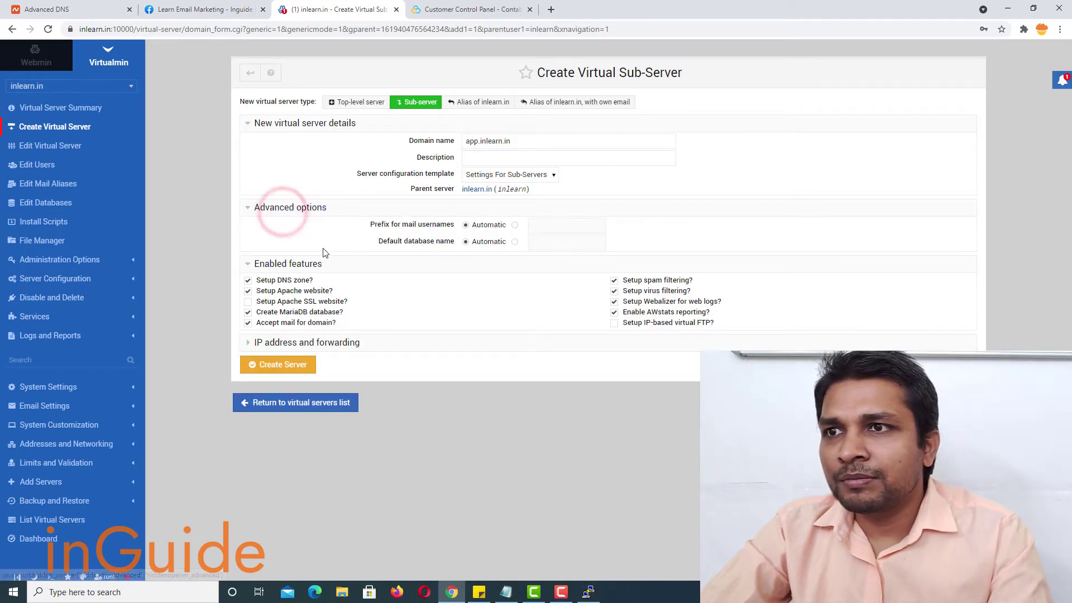
{"action": "left_click", "coordinate": [298, 346]}
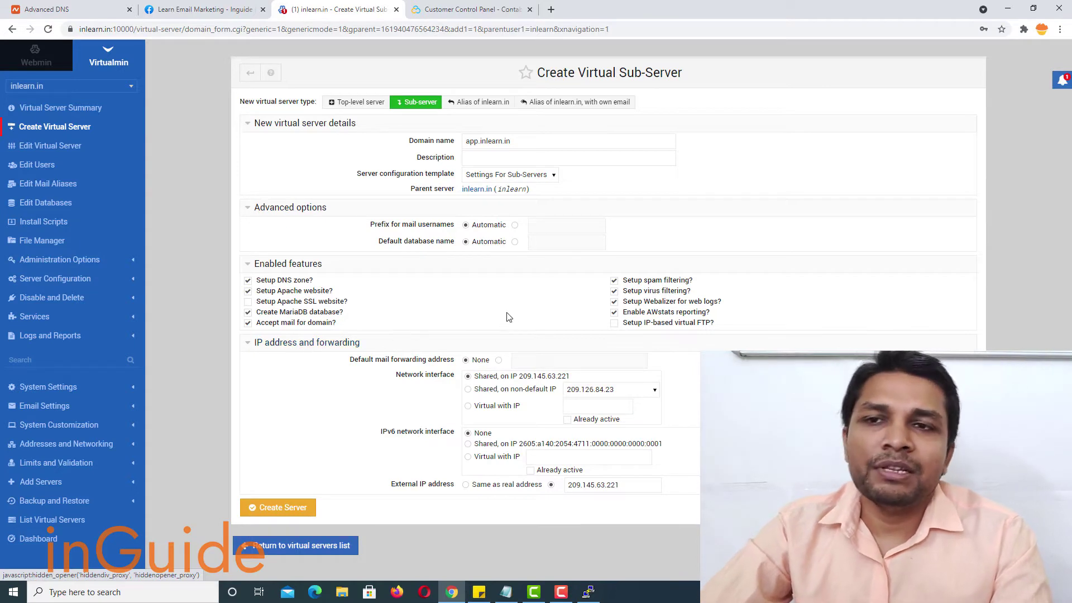
{"action": "left_click", "coordinate": [469, 391]}
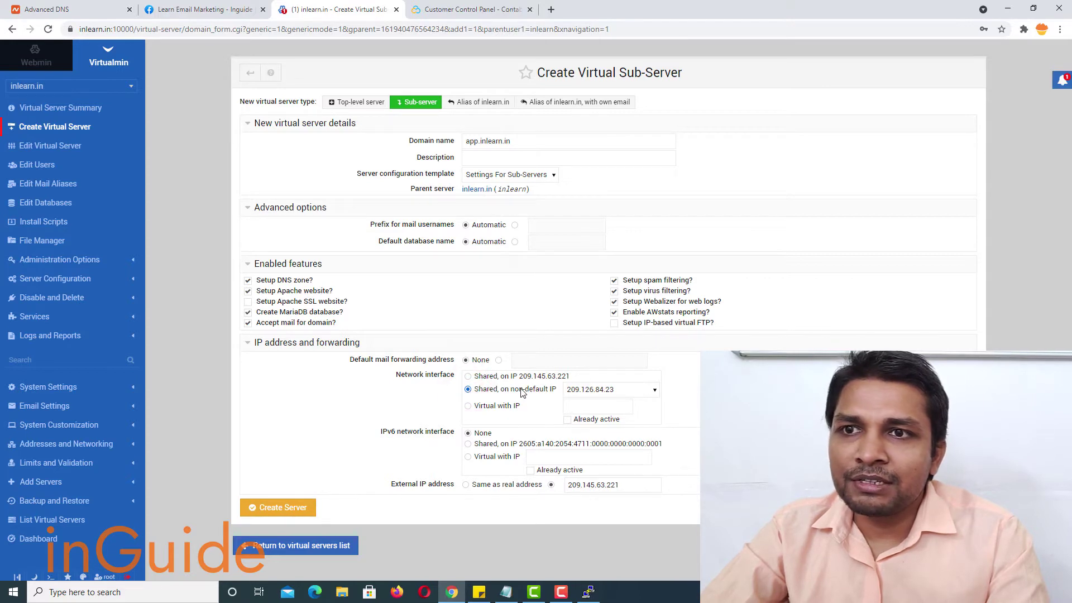
{"action": "left_click", "coordinate": [603, 391]}
{"action": "left_click", "coordinate": [600, 389]}
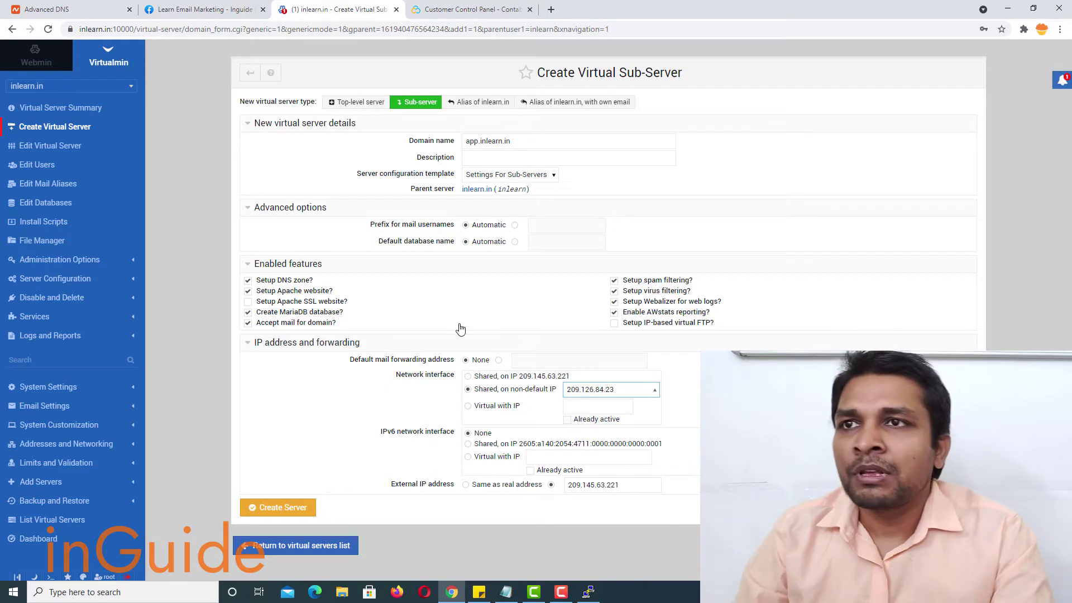
{"action": "left_click", "coordinate": [280, 512]}
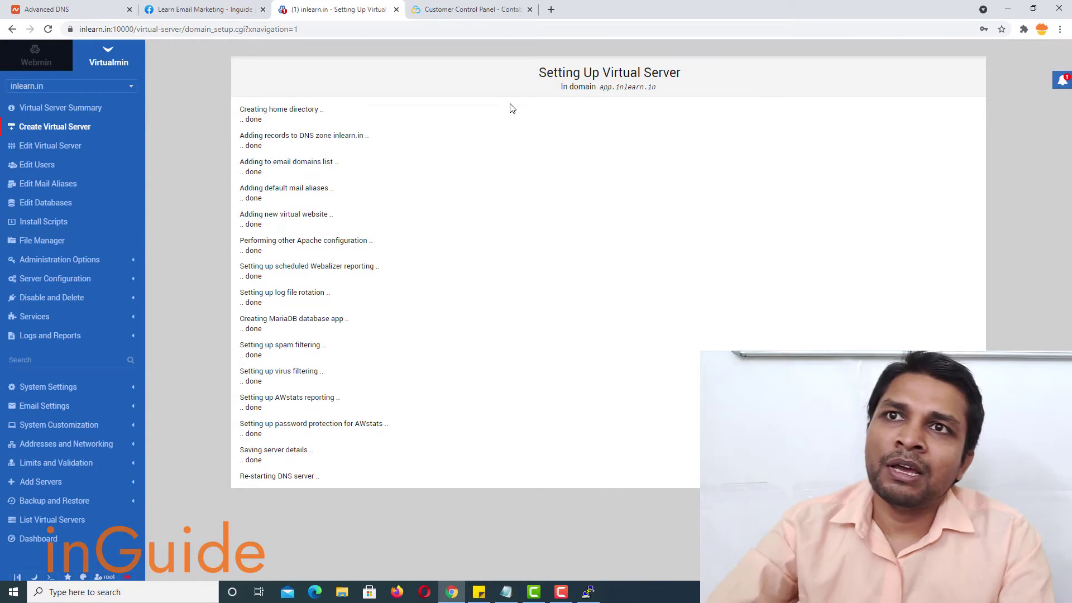
- Scroll through the setup log to confirm every app.inlearn.in step reports done
{"action": "scroll", "coordinate": [513, 319], "scroll_direction": "down", "scroll_amount": 1}
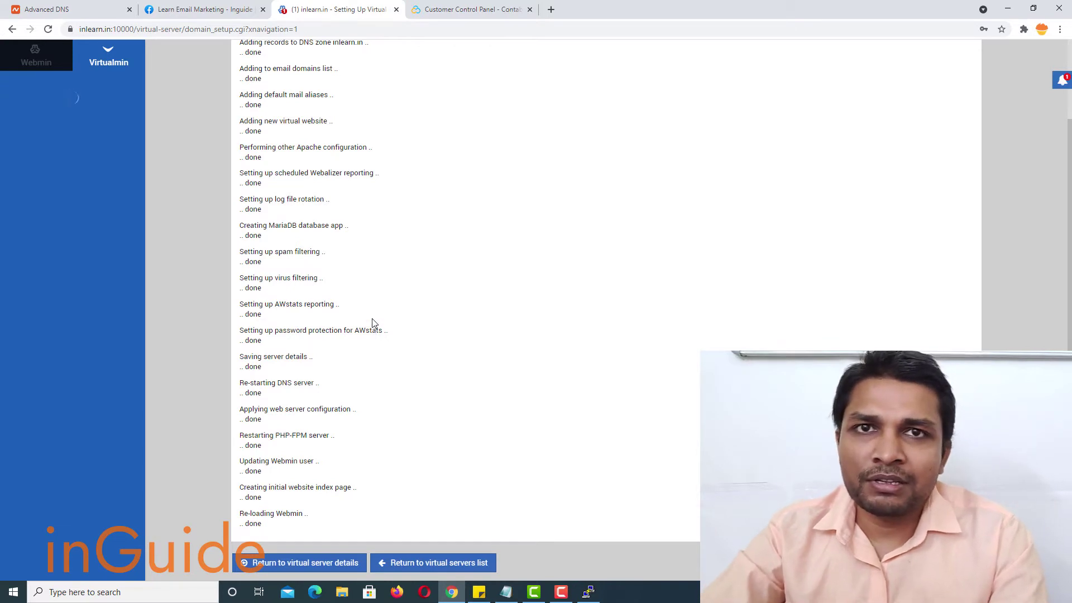
{"action": "scroll", "coordinate": [409, 230], "scroll_direction": "up", "scroll_amount": 2}
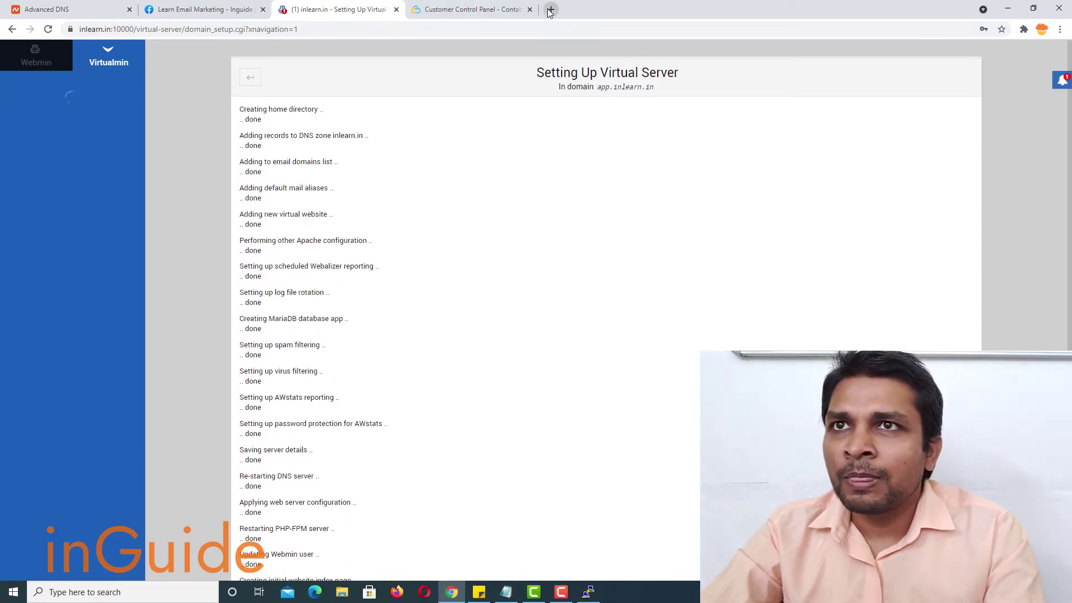
- Load app.inlearn.in in a new Chrome tab to see its Under Construction page
{"action": "left_click", "coordinate": [549, 10]}
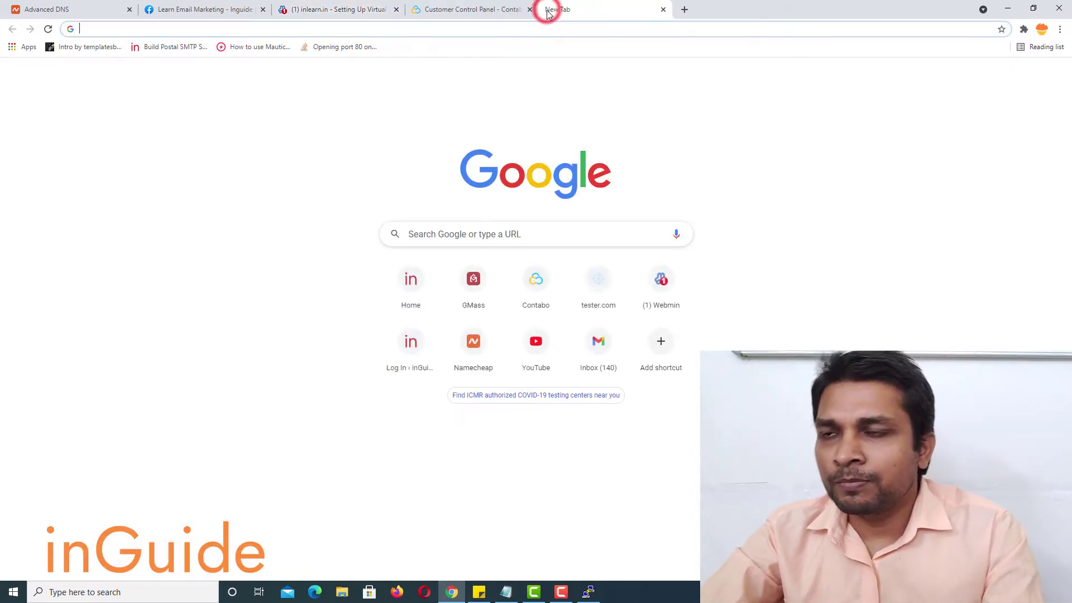
{"action": "type", "text": "app"}
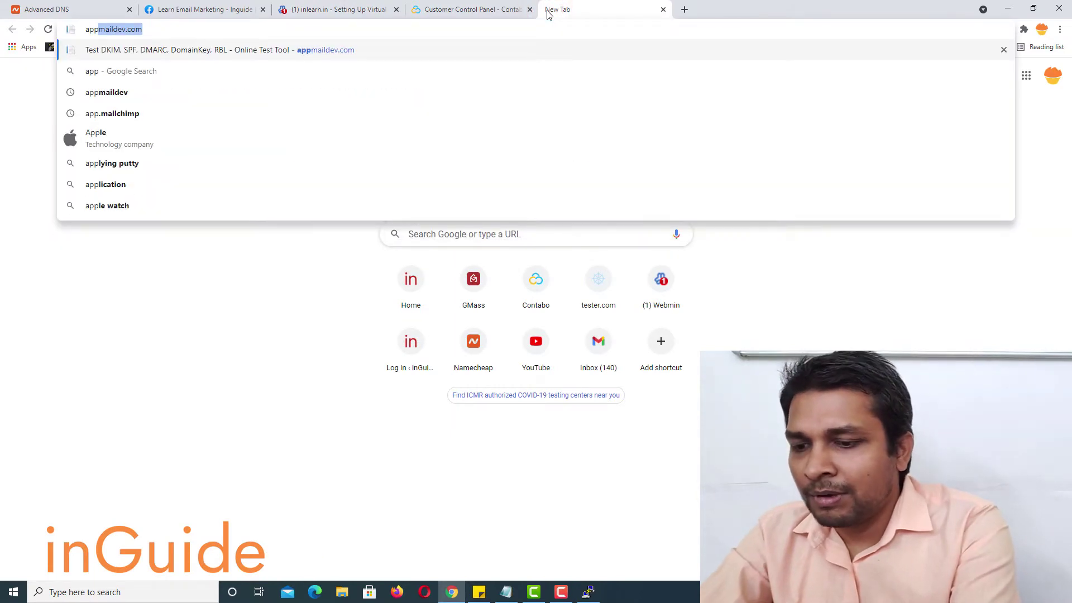
{"action": "type", "text": ".inl"}
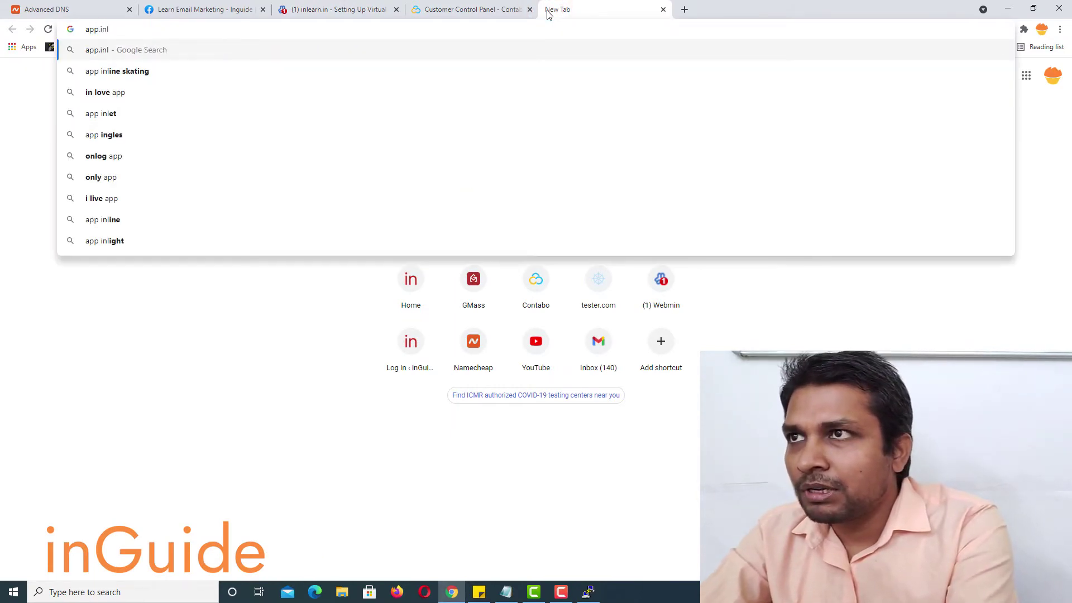
{"action": "type", "text": "earn.in"}
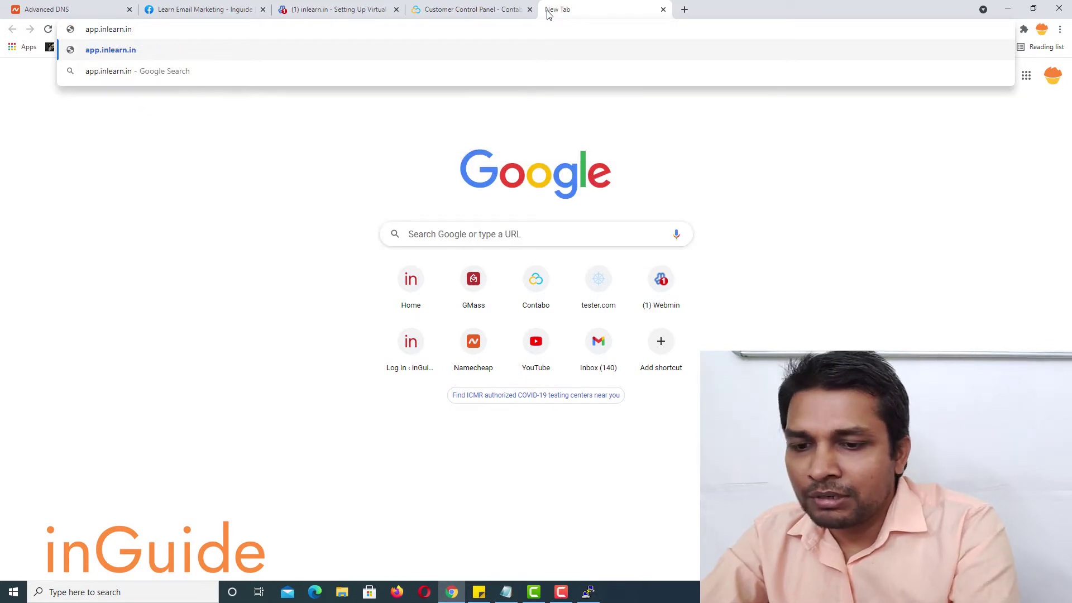
{"action": "key", "text": "Return"}
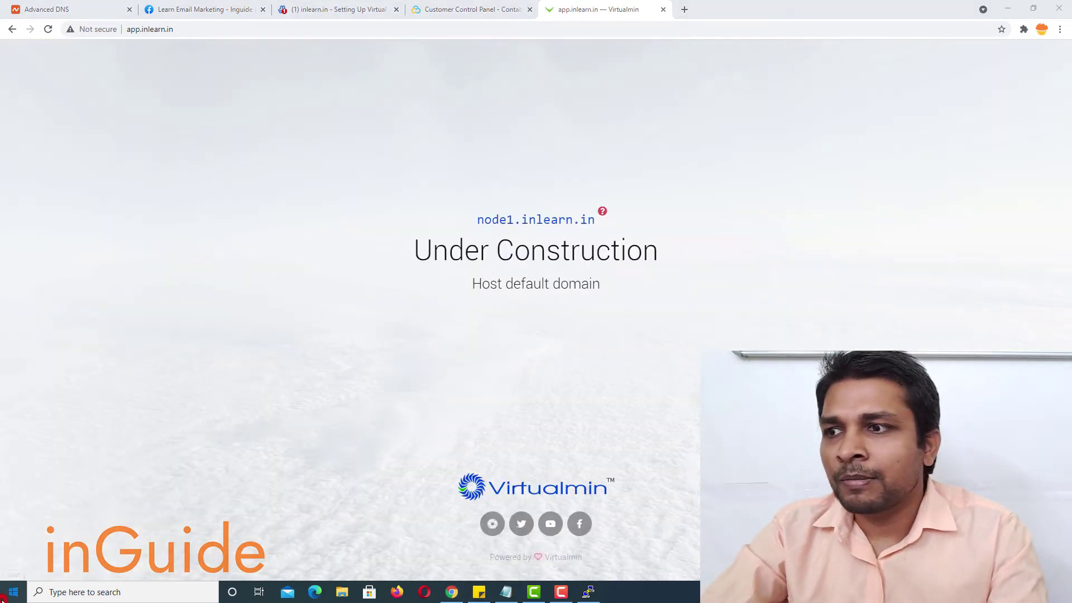
- Launch Command Prompt through Windows search with 'cmd'
{"action": "left_click", "coordinate": [13, 592]}
{"action": "type", "text": "cmd"}
{"action": "key", "text": "Return"}
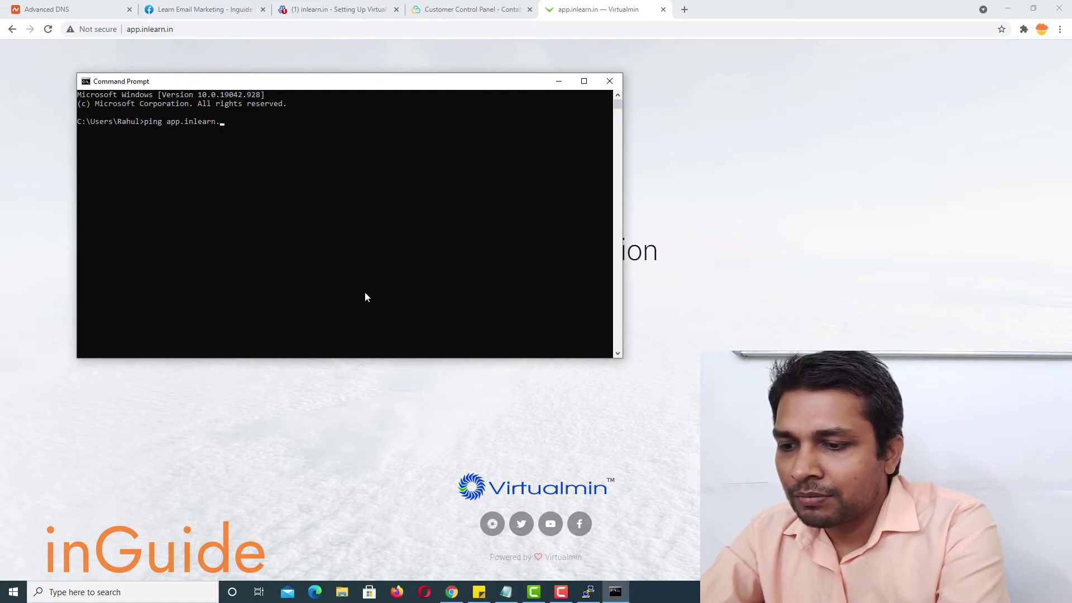
- Ping app.inlearn.in and highlight its resolved address 209.145.63.221
{"action": "key", "text": "Return"}
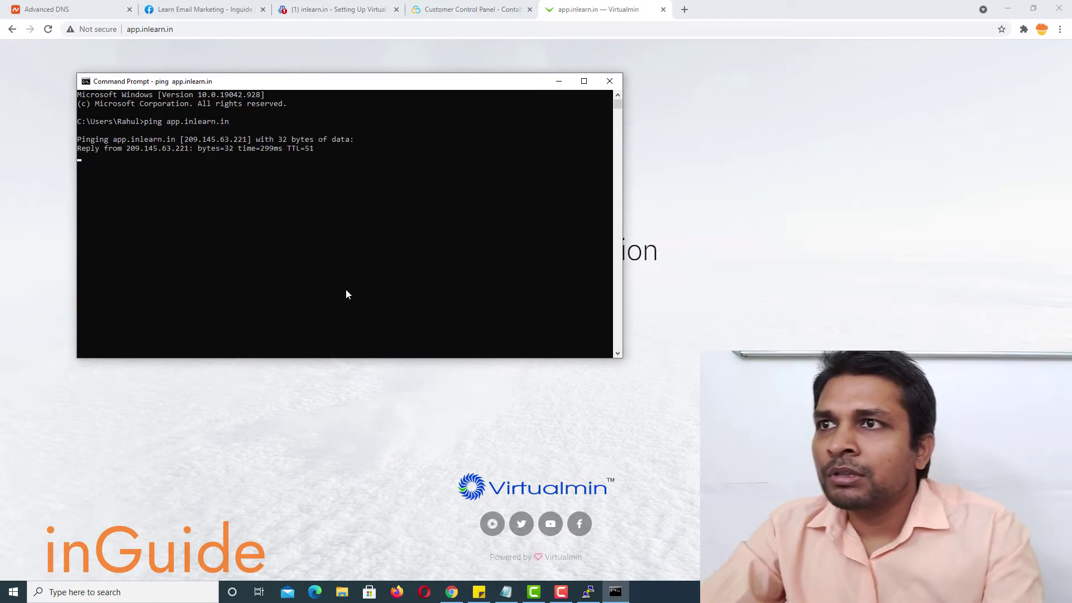
{"action": "left_click", "coordinate": [186, 139]}
{"action": "left_click_drag", "start_coordinate": [188, 138], "coordinate": [246, 145]}
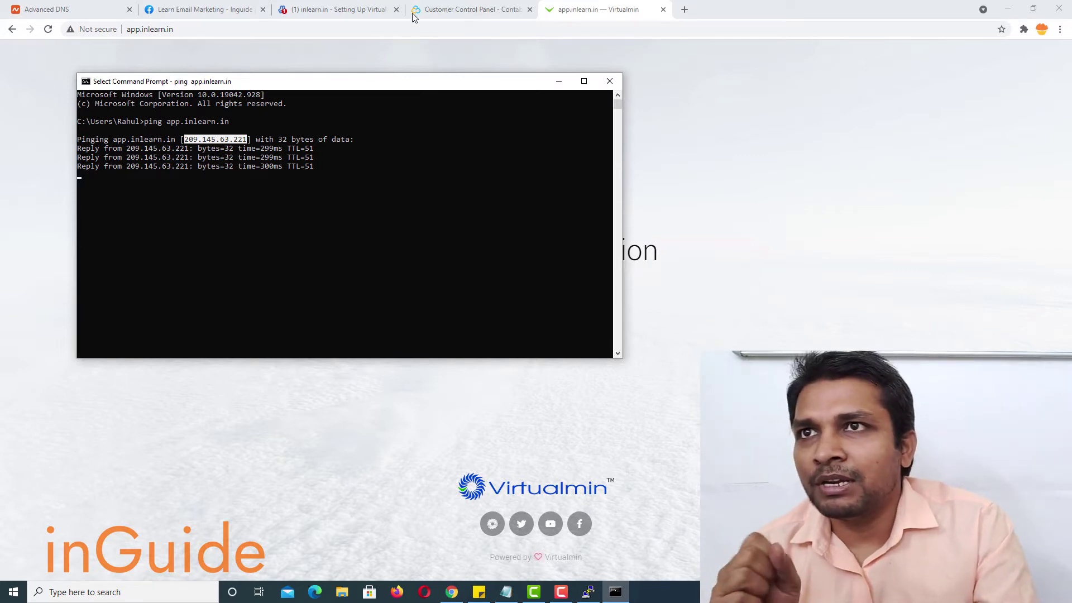
{"action": "left_click", "coordinate": [348, 9]}
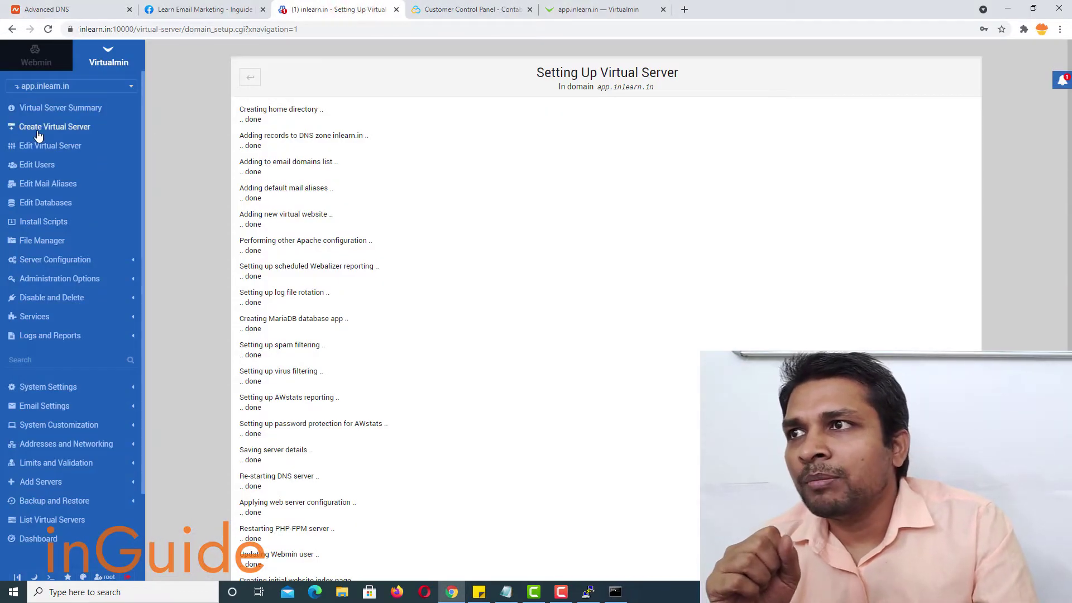
- Open app.inlearn.in's Edit Virtual Server page and highlight IP 209.126.84.23 and external 209.145.63.221
{"action": "left_click", "coordinate": [40, 149]}
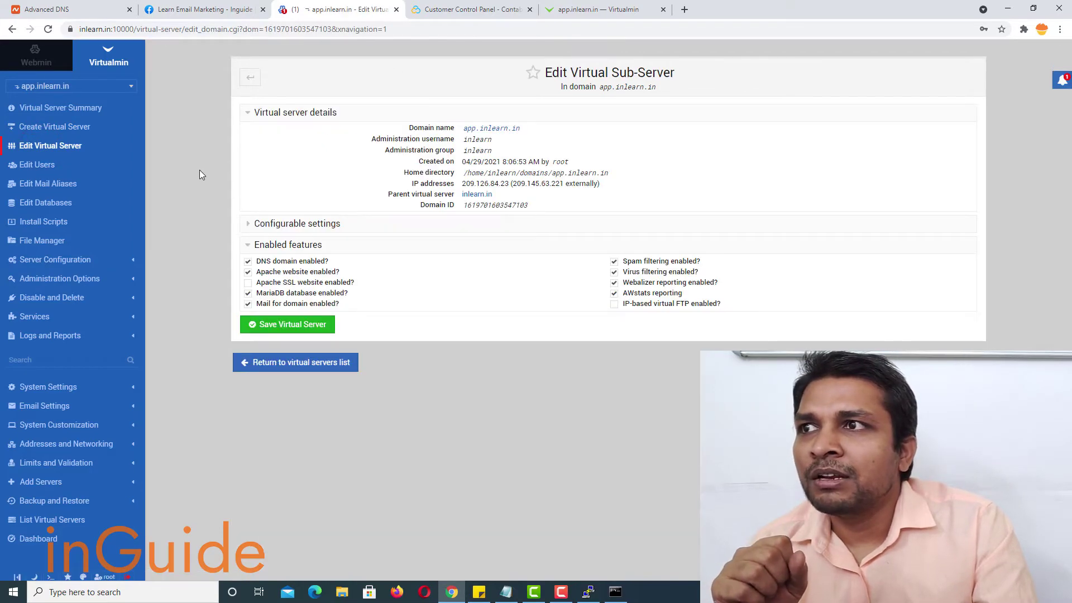
{"action": "left_click", "coordinate": [354, 224]}
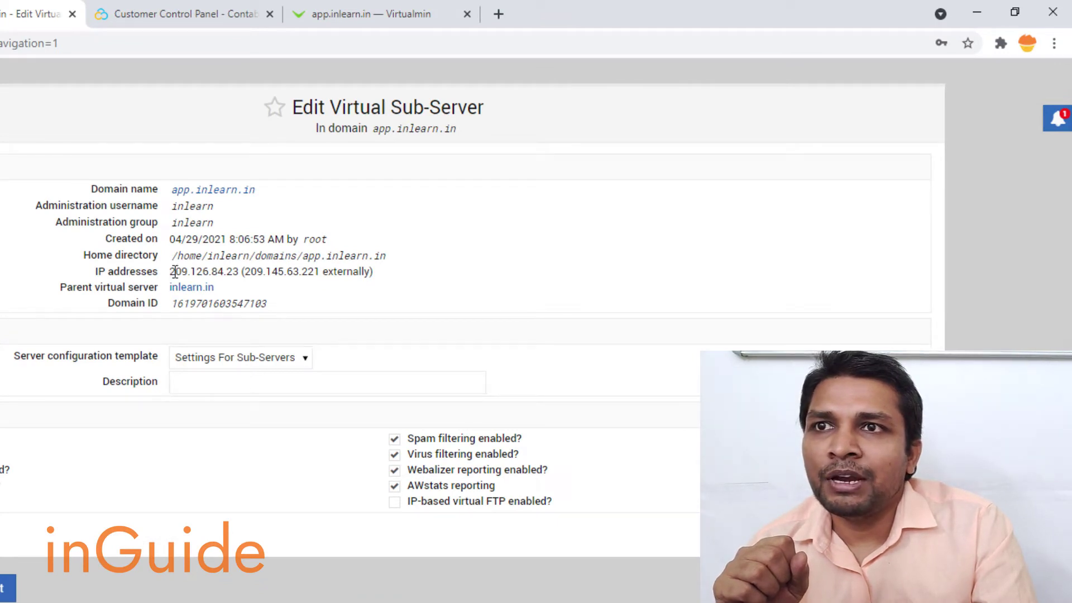
{"action": "left_click_drag", "start_coordinate": [169, 274], "coordinate": [368, 274]}
{"action": "left_click", "coordinate": [184, 270]}
{"action": "left_click", "coordinate": [240, 274]}
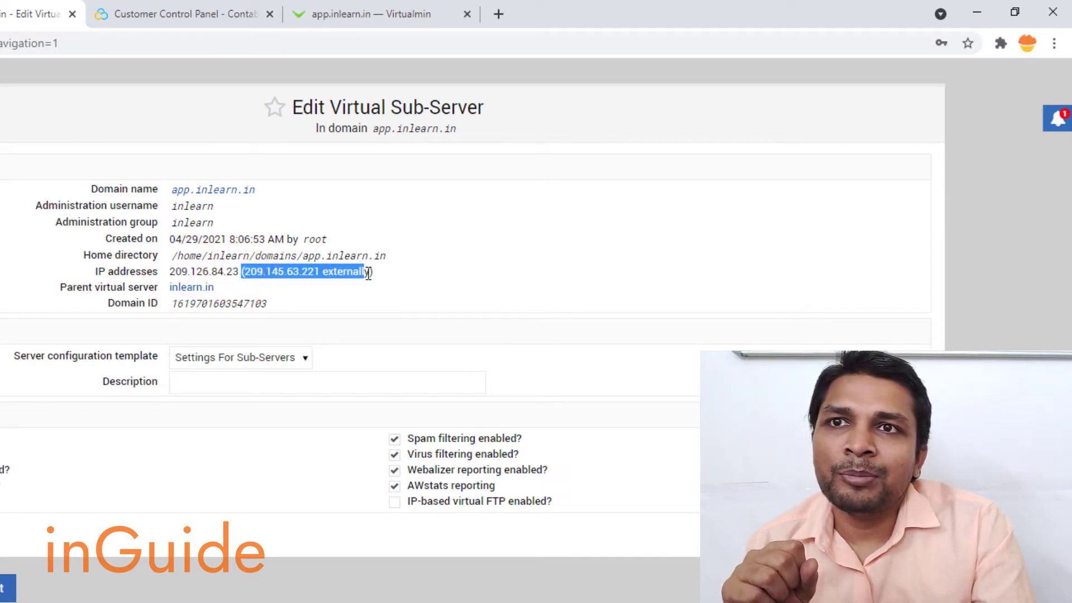
{"action": "left_click", "coordinate": [340, 271]}
{"action": "left_click_drag", "start_coordinate": [243, 272], "coordinate": [370, 274]}
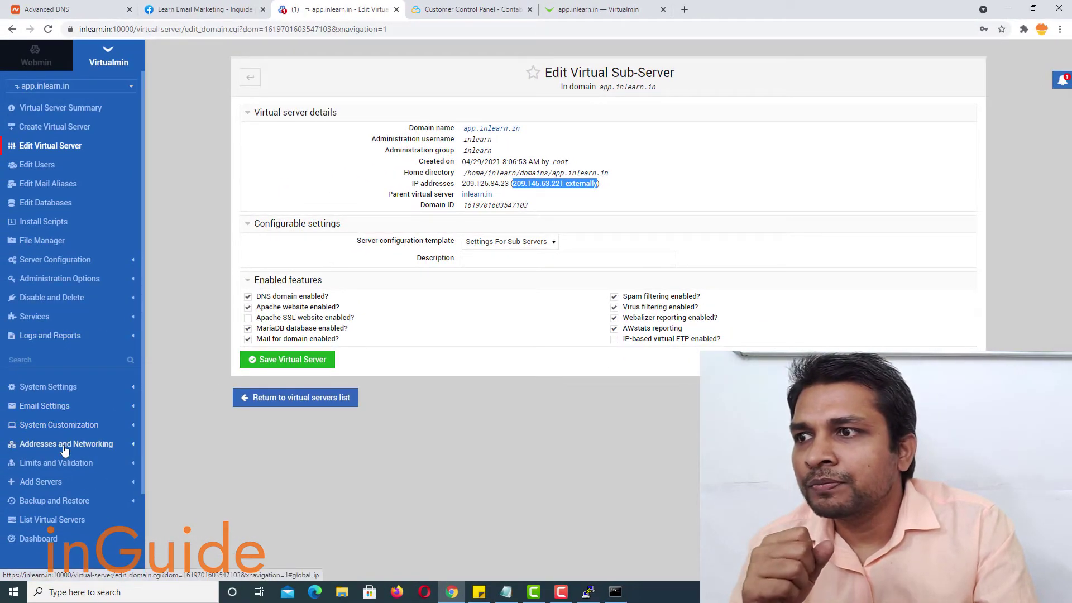
- Set app.inlearn.in's external IP to 'Same as real address' (209.126.84.23) and apply the change
{"action": "left_click", "coordinate": [81, 262]}
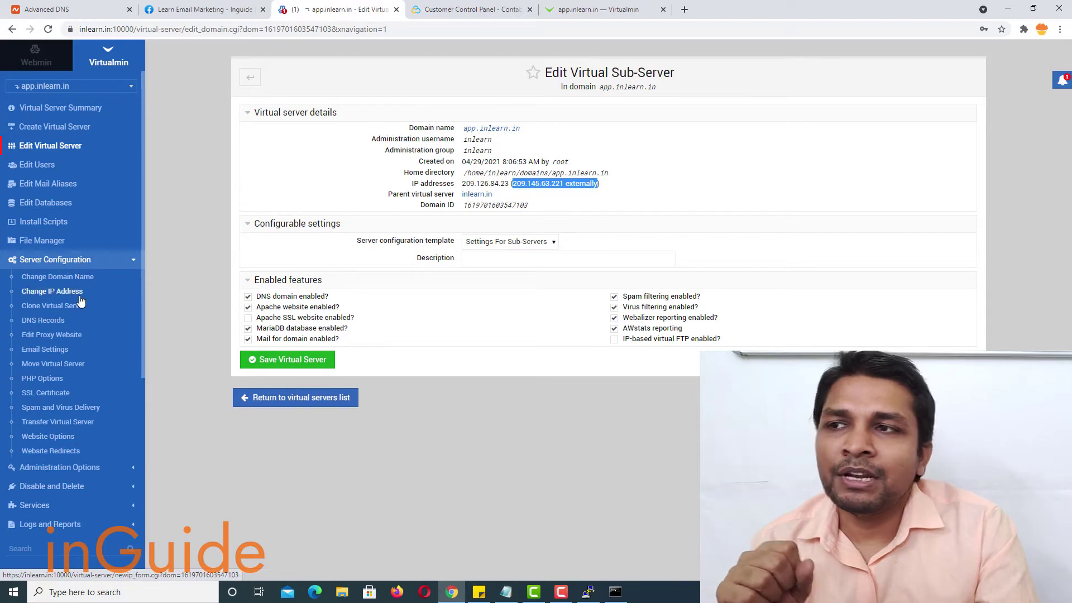
{"action": "left_click", "coordinate": [73, 292]}
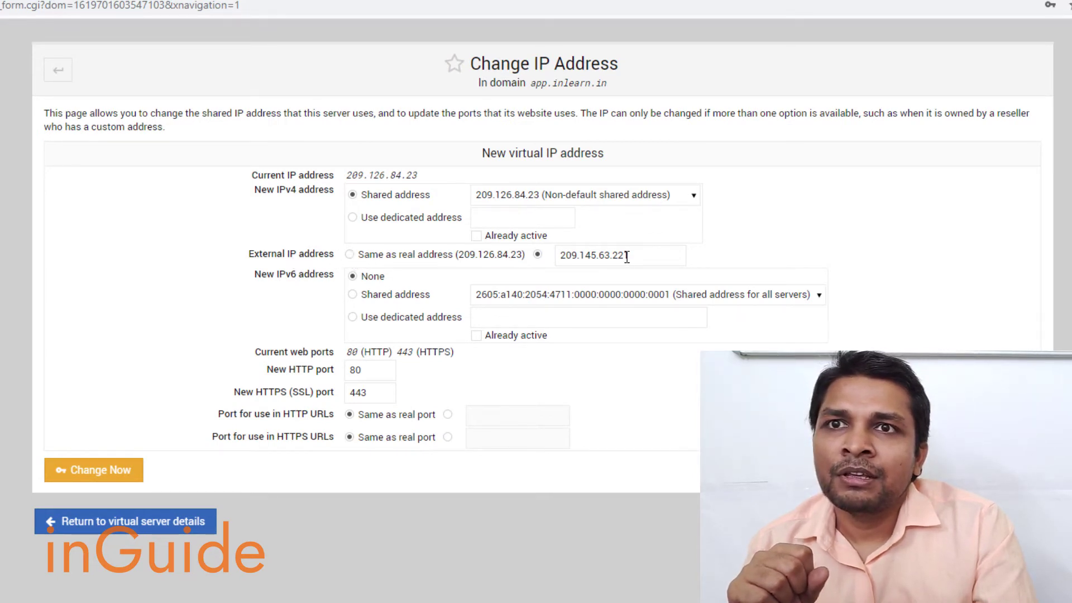
{"action": "left_click_drag", "start_coordinate": [638, 255], "coordinate": [550, 255]}
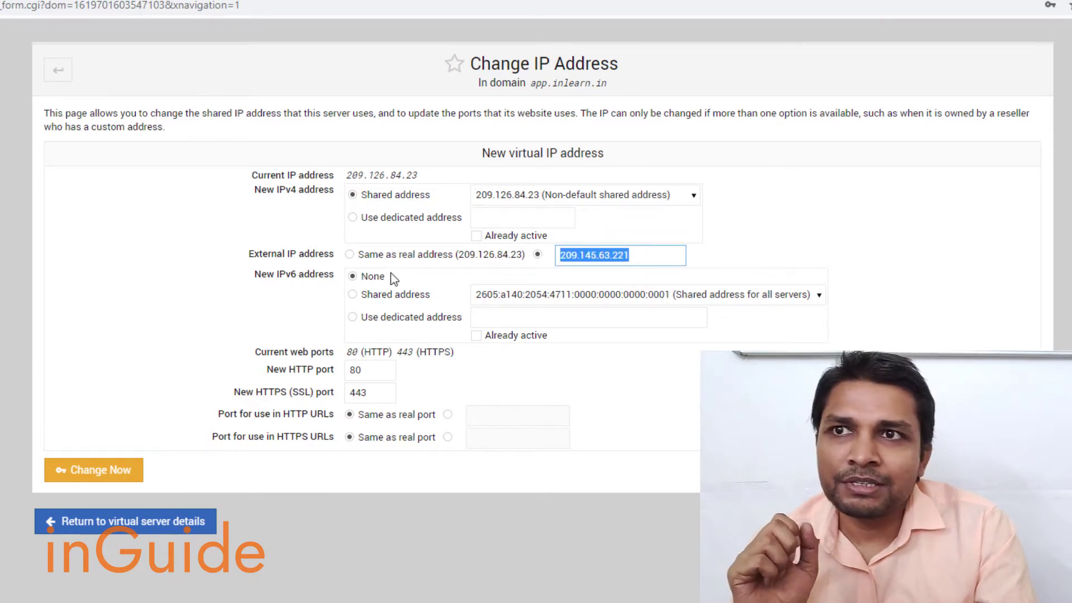
{"action": "left_click", "coordinate": [350, 255]}
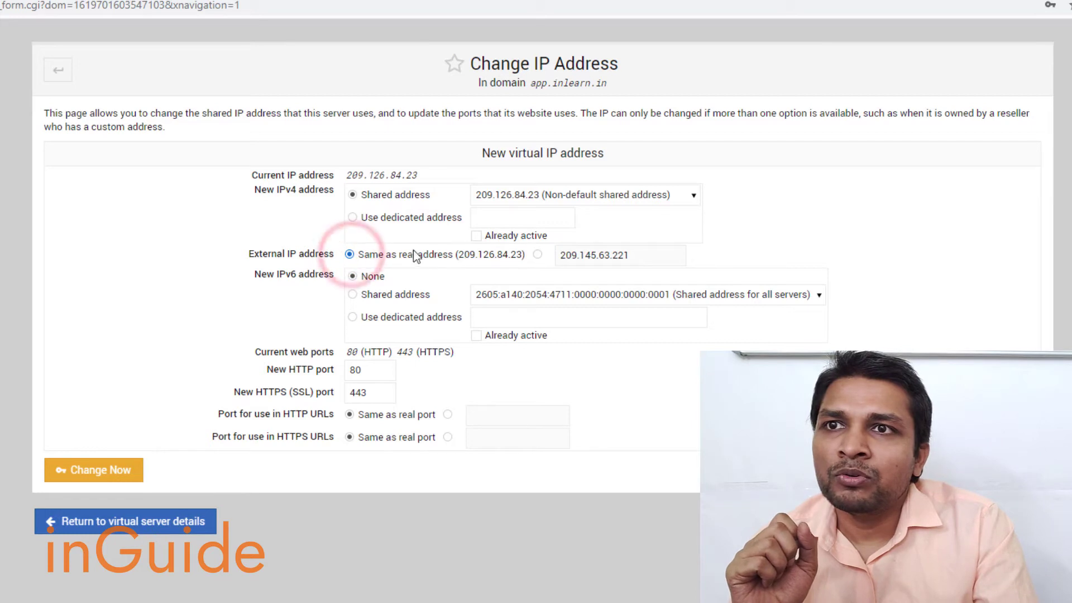
{"action": "left_click_drag", "start_coordinate": [371, 256], "coordinate": [525, 256]}
{"action": "left_click", "coordinate": [239, 326]}
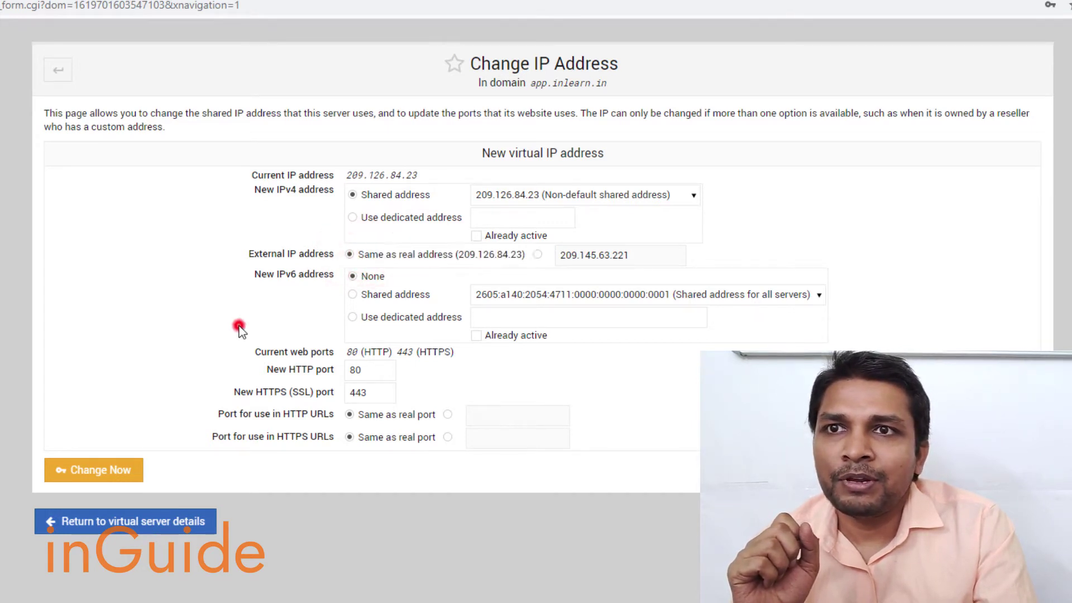
{"action": "left_click", "coordinate": [94, 474]}
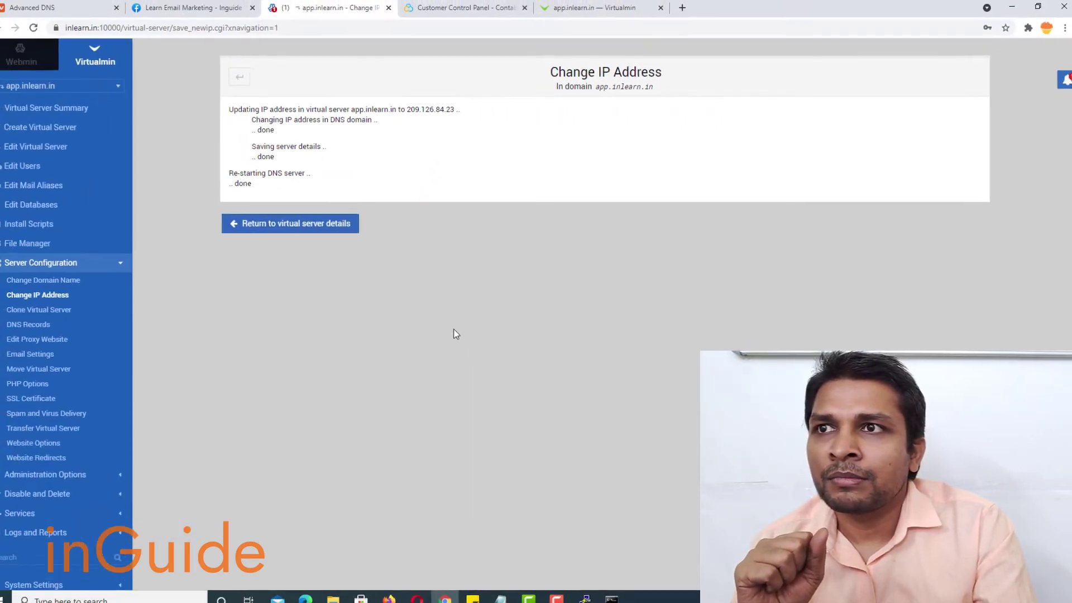
{"action": "left_click", "coordinate": [321, 223]}
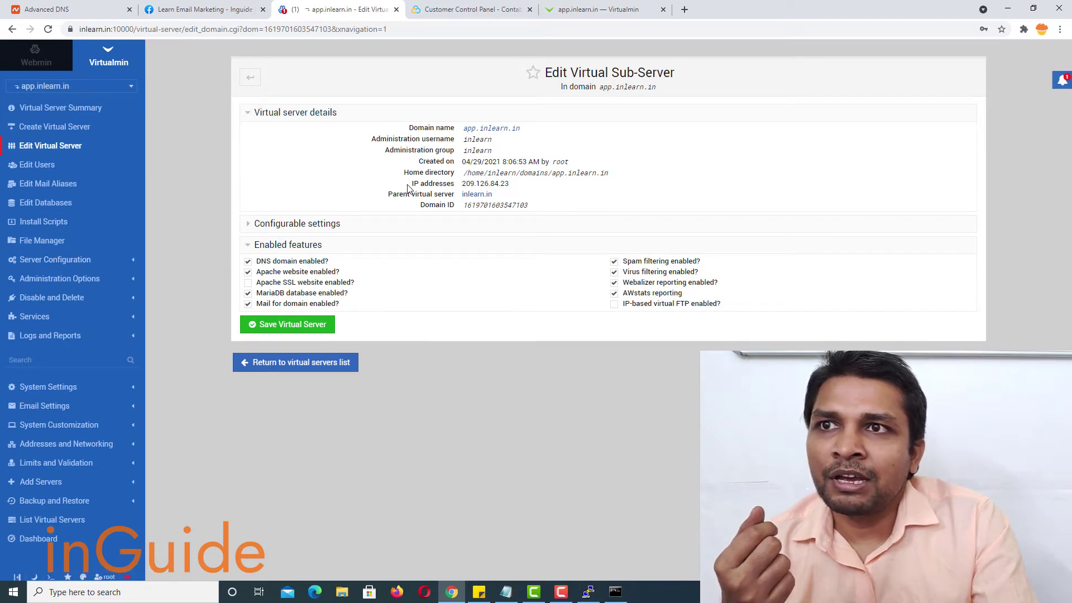
- Confirm only 209.126.84.23 is listed, reload the app.inlearn.in tab, and restore PuTTY past its error
{"action": "left_click_drag", "start_coordinate": [408, 183], "coordinate": [501, 184]}
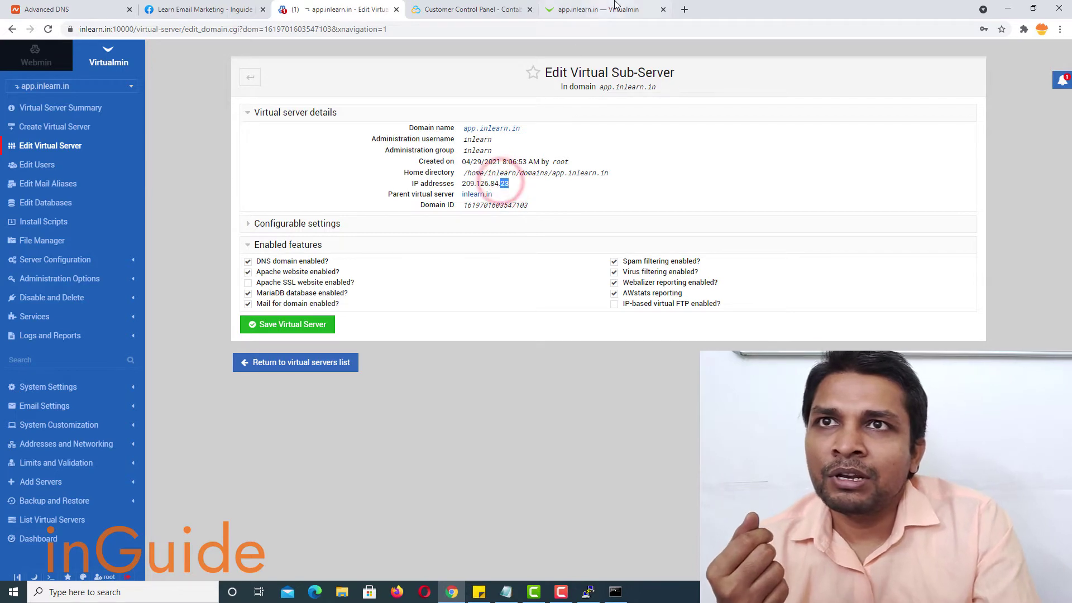
{"action": "left_click", "coordinate": [616, 6]}
{"action": "left_click", "coordinate": [48, 30]}
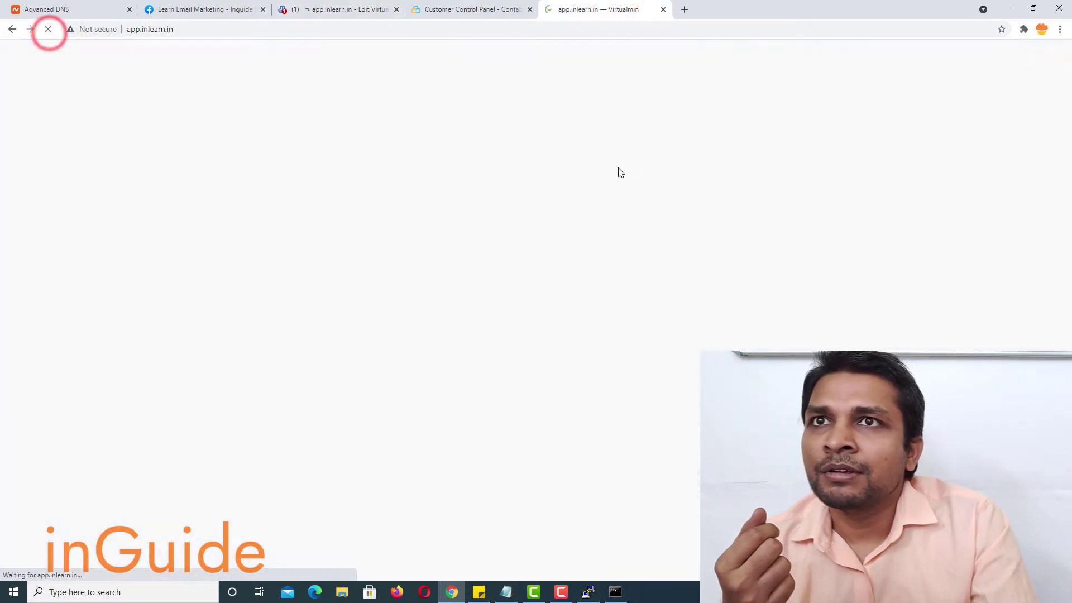
{"action": "left_click", "coordinate": [588, 591]}
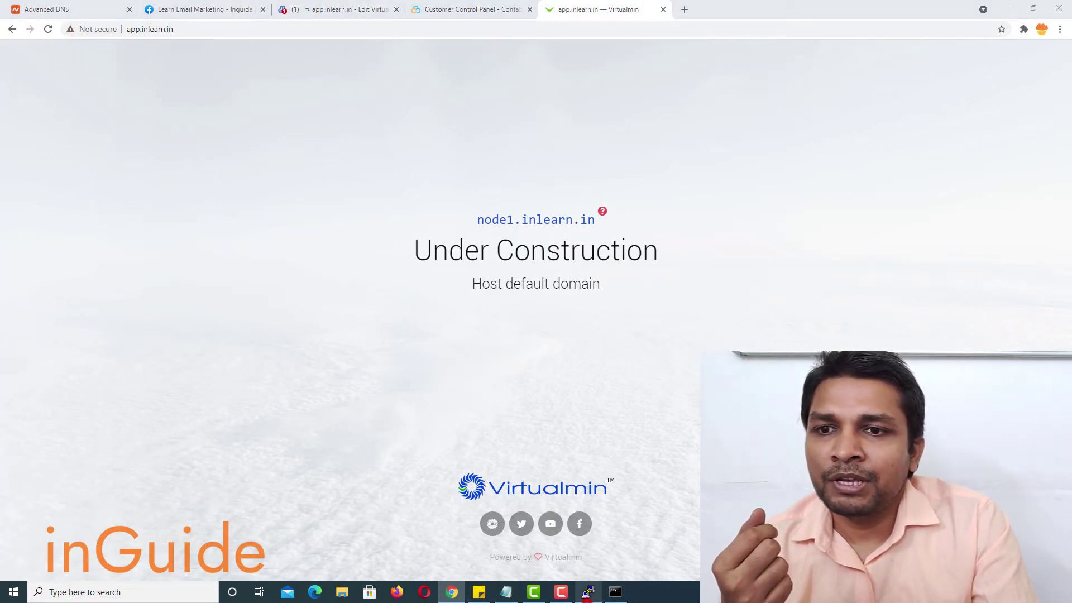
{"action": "left_click", "coordinate": [608, 335]}
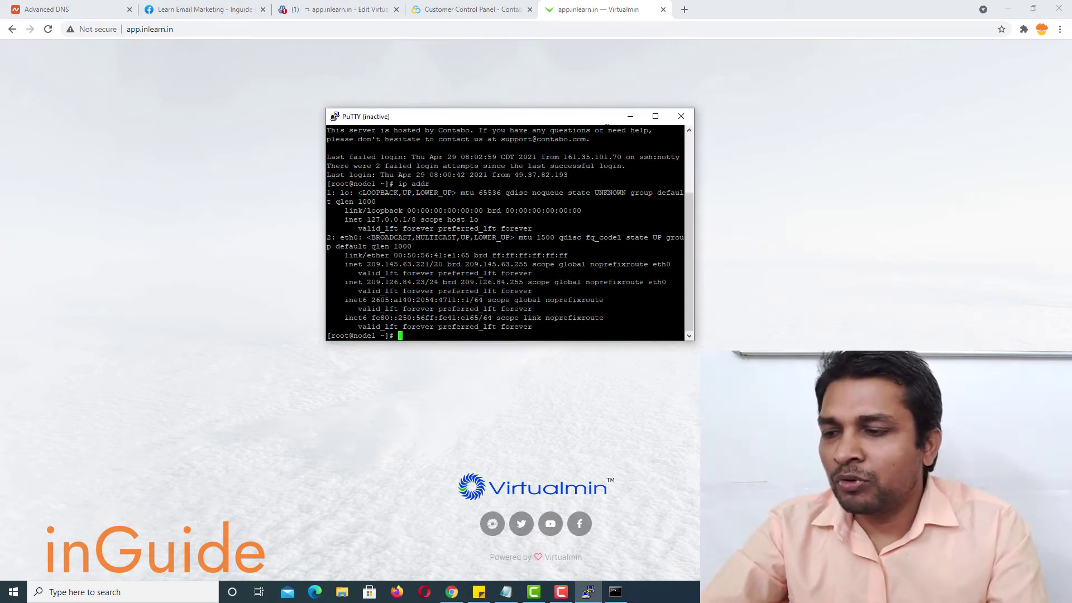
- Ping app.inlearn.in in Command Prompt, showing it still resolves to 209.145.63.221
{"action": "key", "text": "super"}
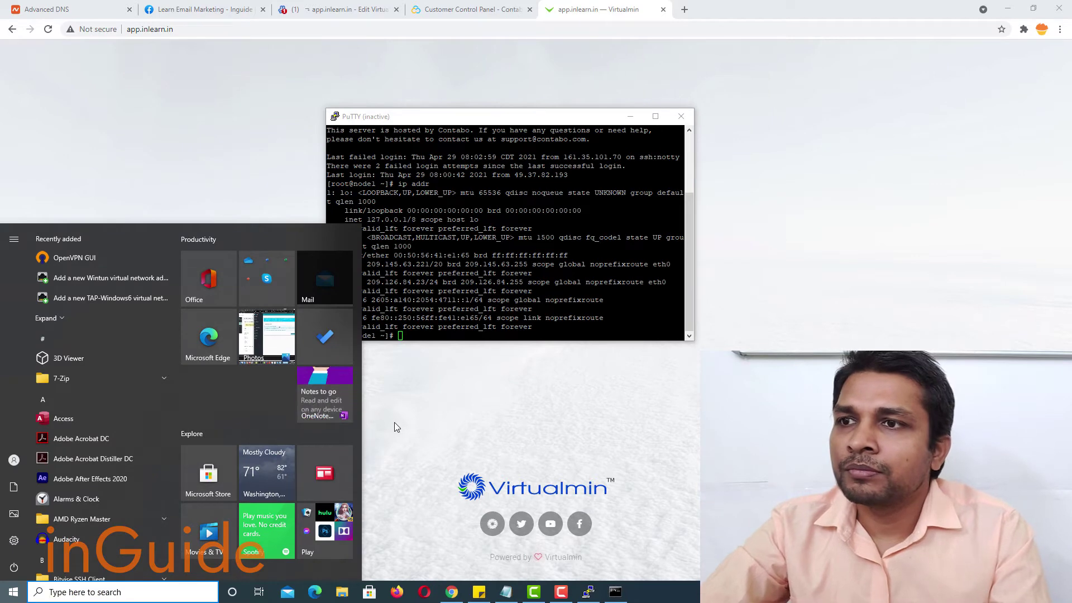
{"action": "type", "text": "cmd"}
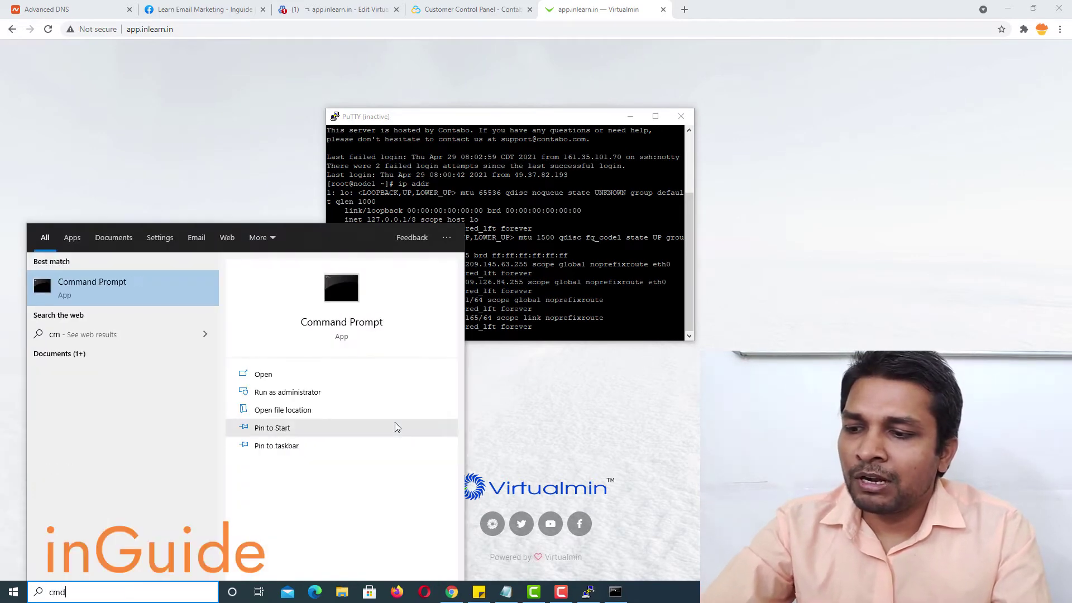
{"action": "key", "text": "Return"}
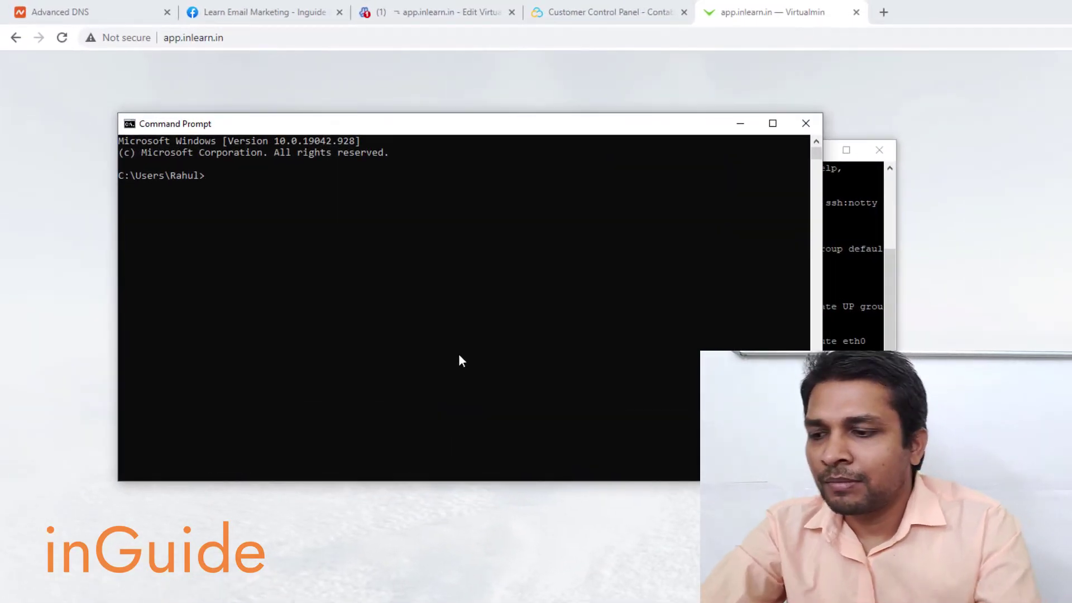
{"action": "type", "text": "ping app.inlearn.in"}
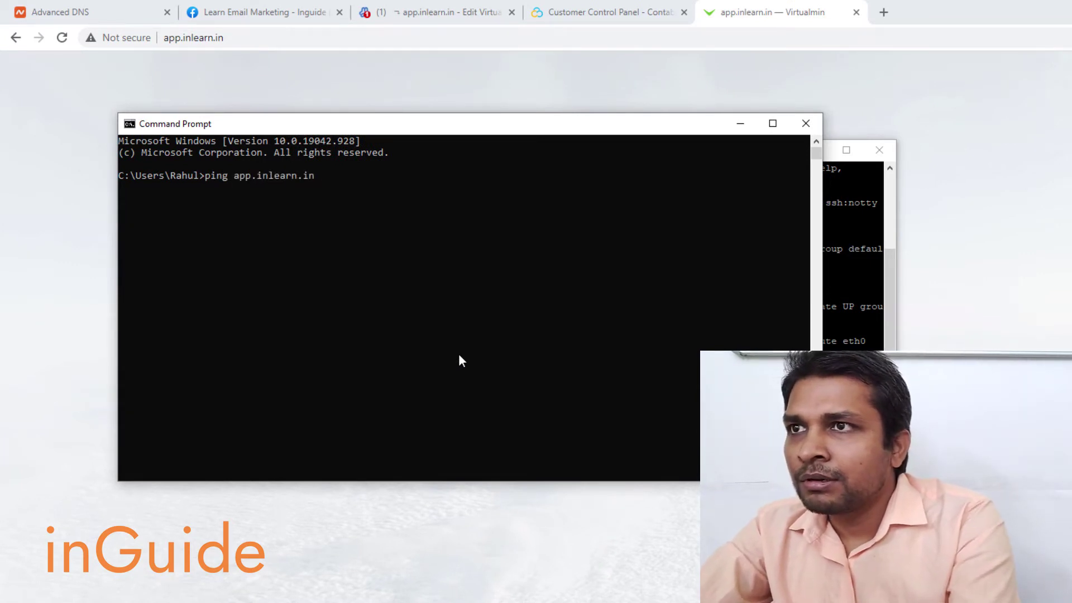
{"action": "key", "text": "Return"}
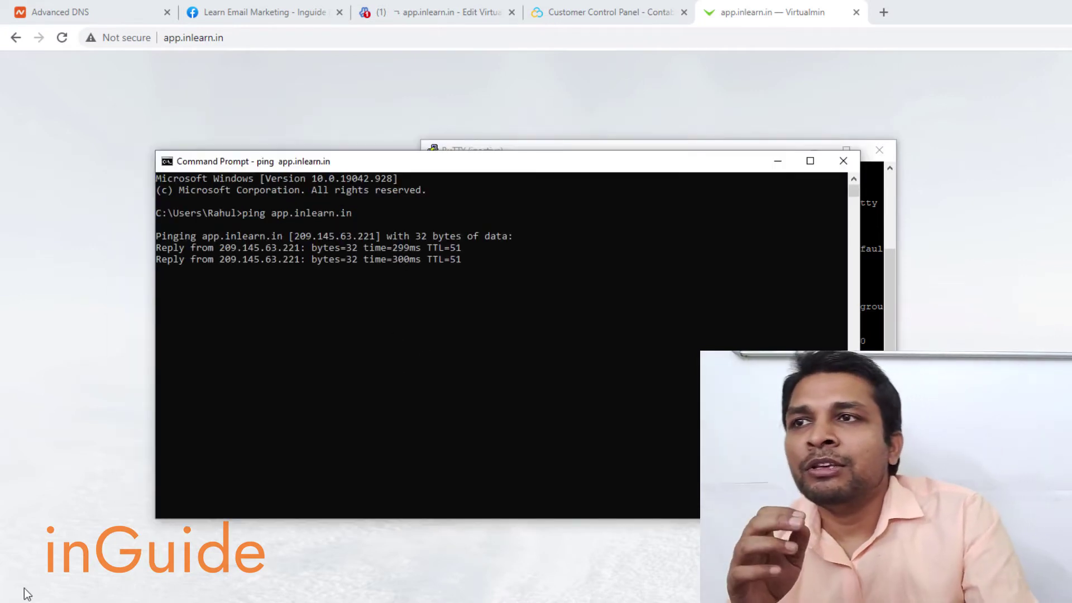
{"action": "left_click_drag", "start_coordinate": [286, 238], "coordinate": [381, 239]}
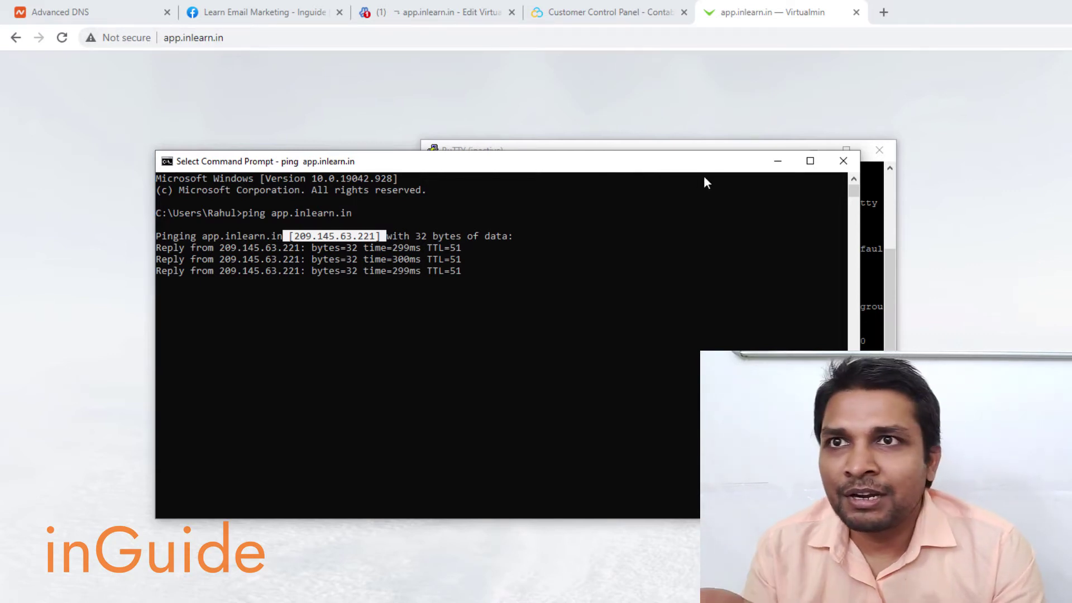
{"action": "left_click", "coordinate": [785, 165]}
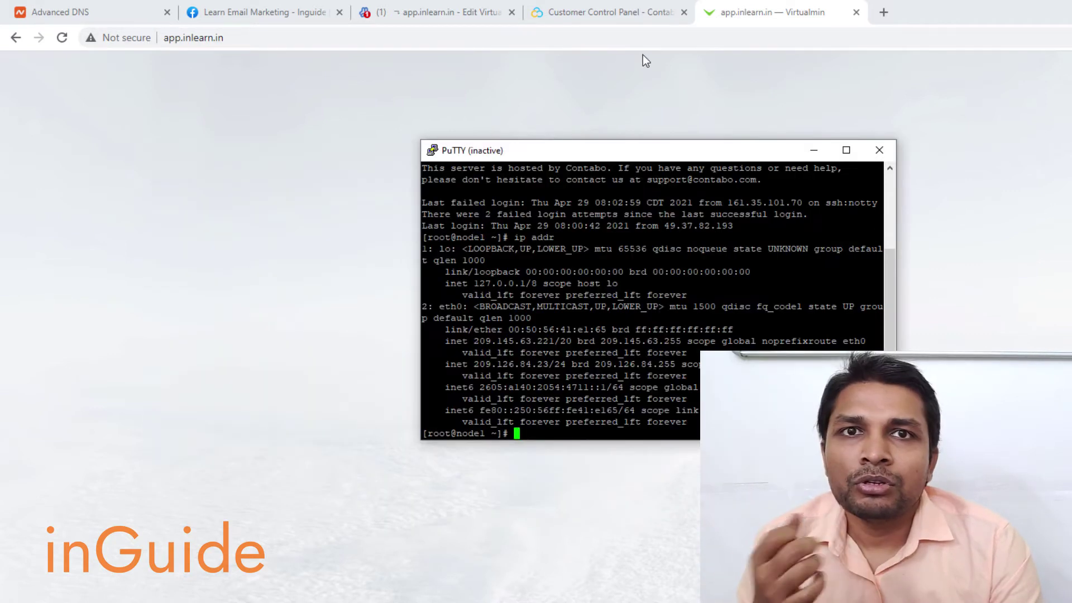
{"action": "left_click", "coordinate": [879, 13]}
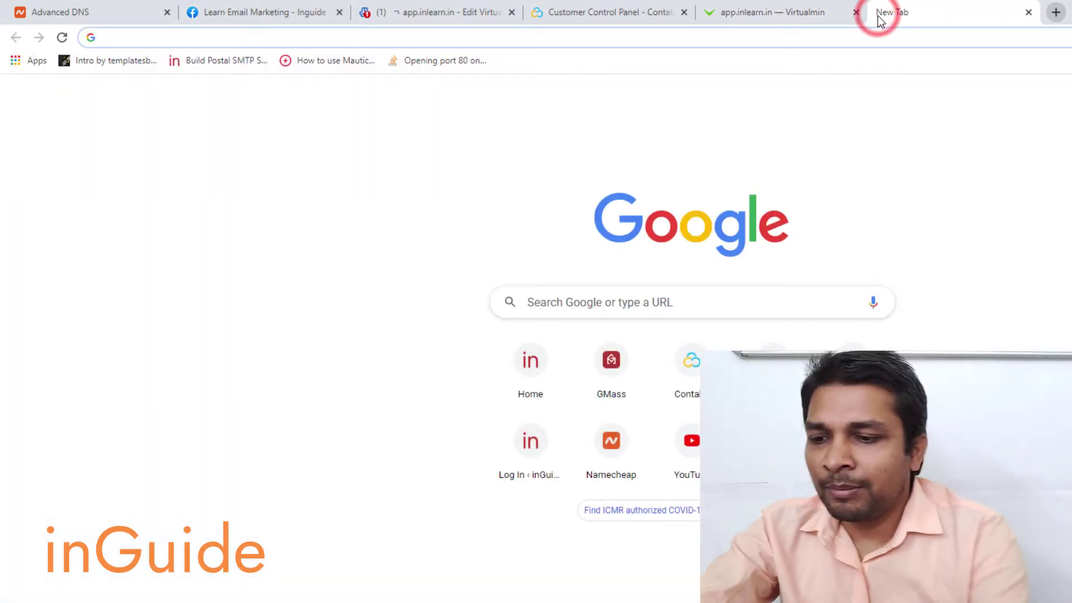
- Search Google for mxtoolbox and open MxToolbox's SuperTool page
{"action": "type", "text": "mxtool"}
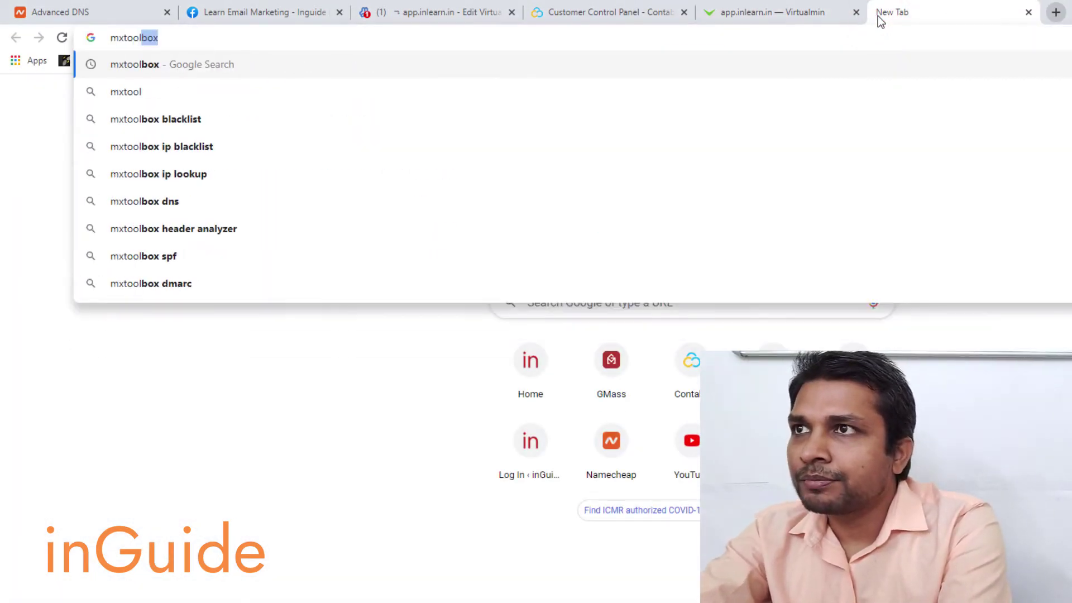
{"action": "key", "text": "Return"}
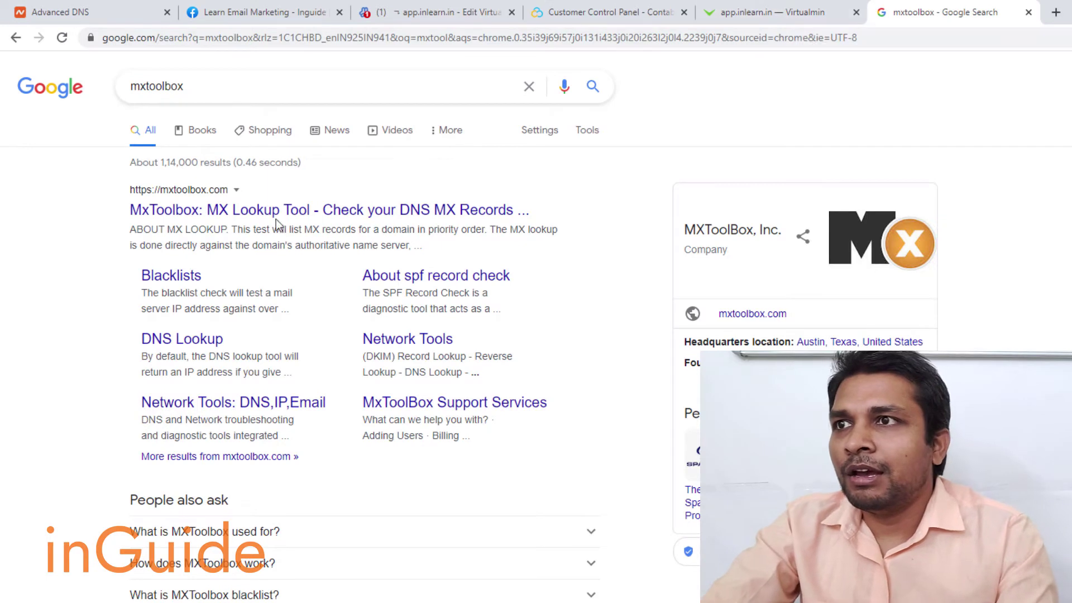
{"action": "left_click", "coordinate": [274, 213]}
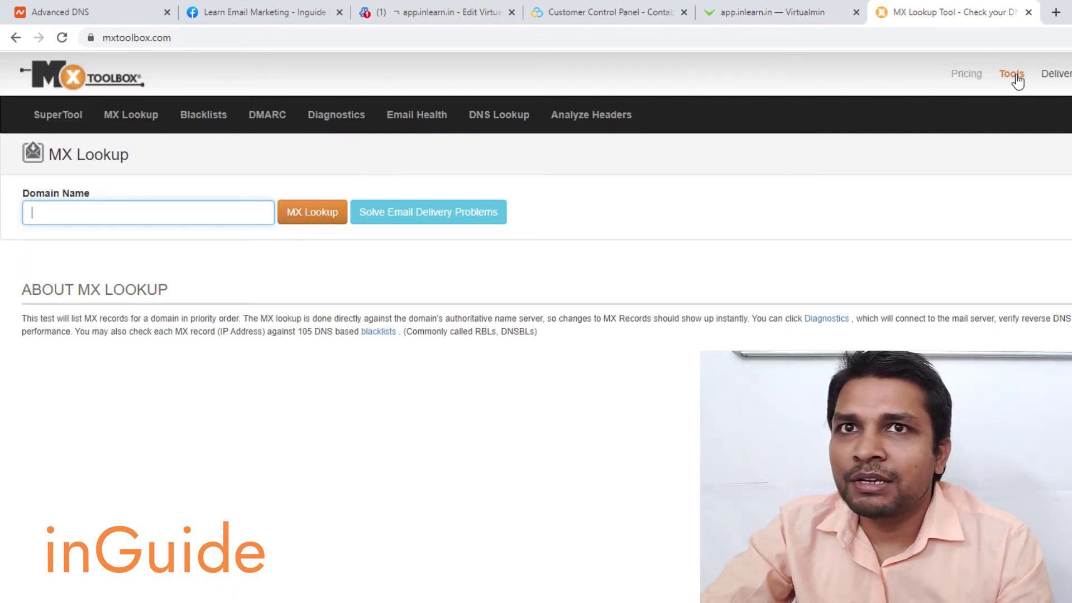
{"action": "left_click", "coordinate": [1012, 74]}
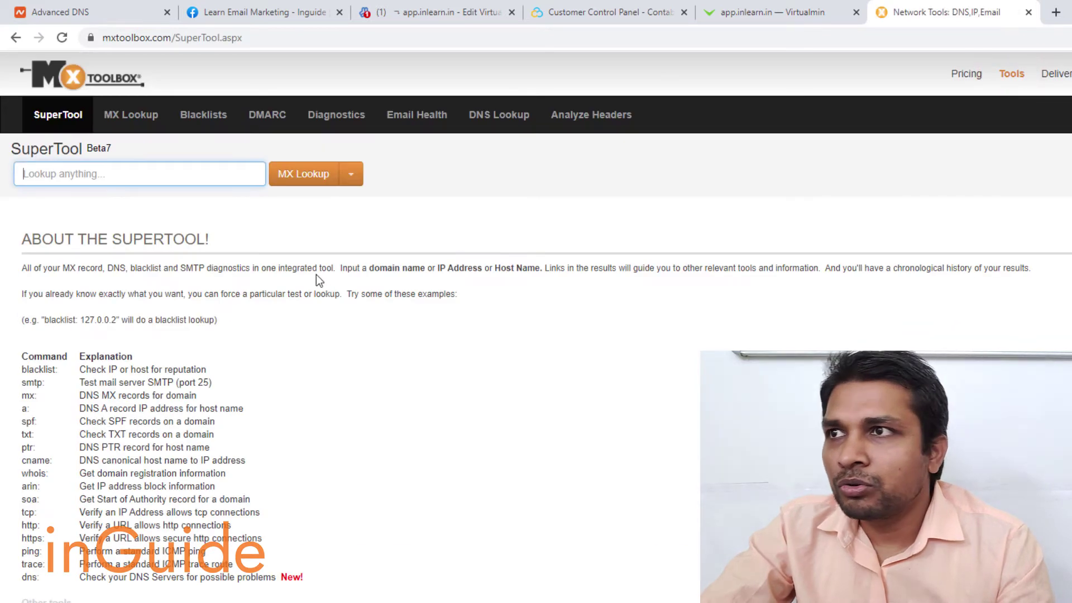
- Run a DNS Lookup for app.inlearn.in and check its A record shows 209.126.84.23
{"action": "left_click", "coordinate": [342, 175]}
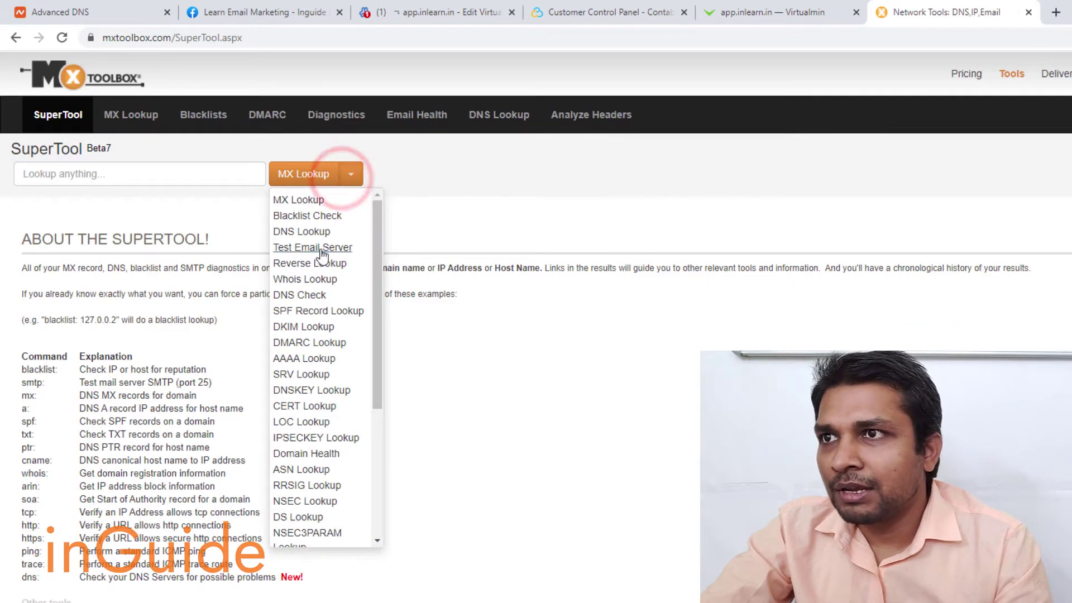
{"action": "left_click", "coordinate": [368, 181]}
{"action": "left_click", "coordinate": [351, 174]}
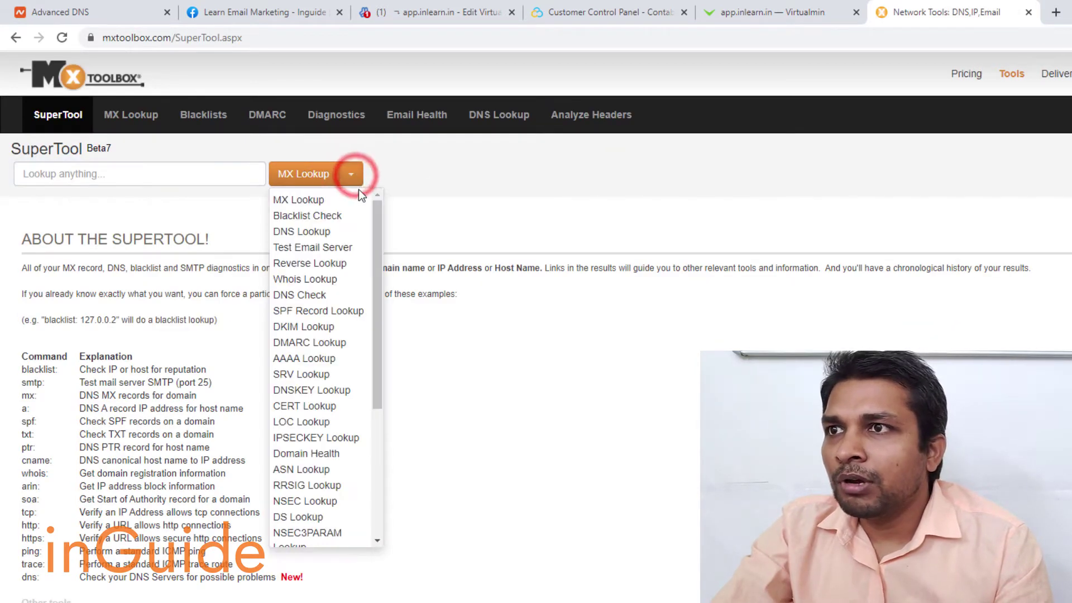
{"action": "left_click", "coordinate": [301, 231]}
{"action": "left_click", "coordinate": [144, 179]}
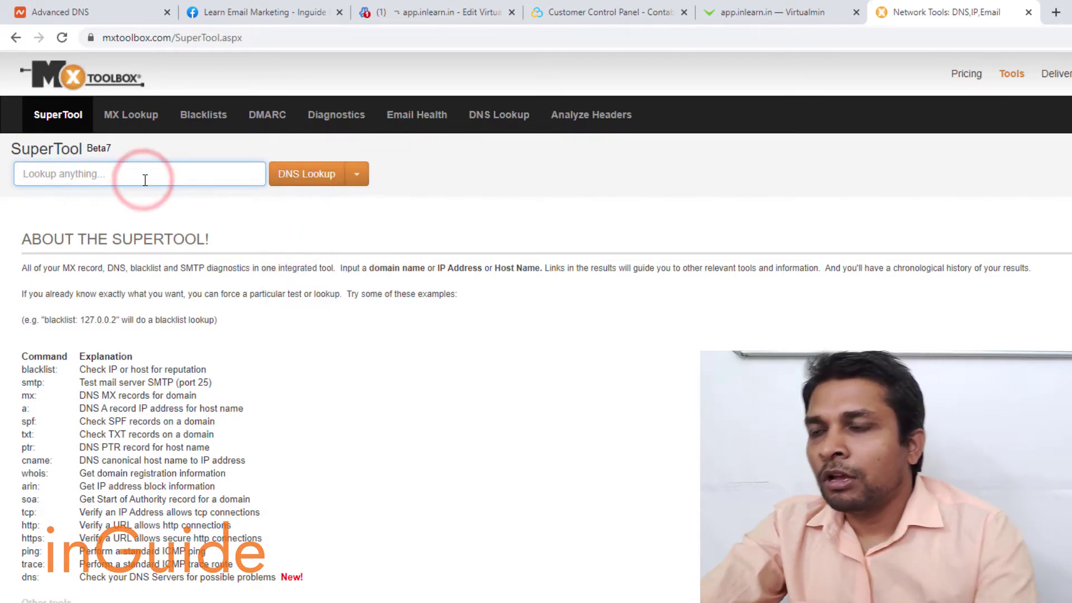
{"action": "type", "text": "app.i"}
{"action": "type", "text": "nl"}
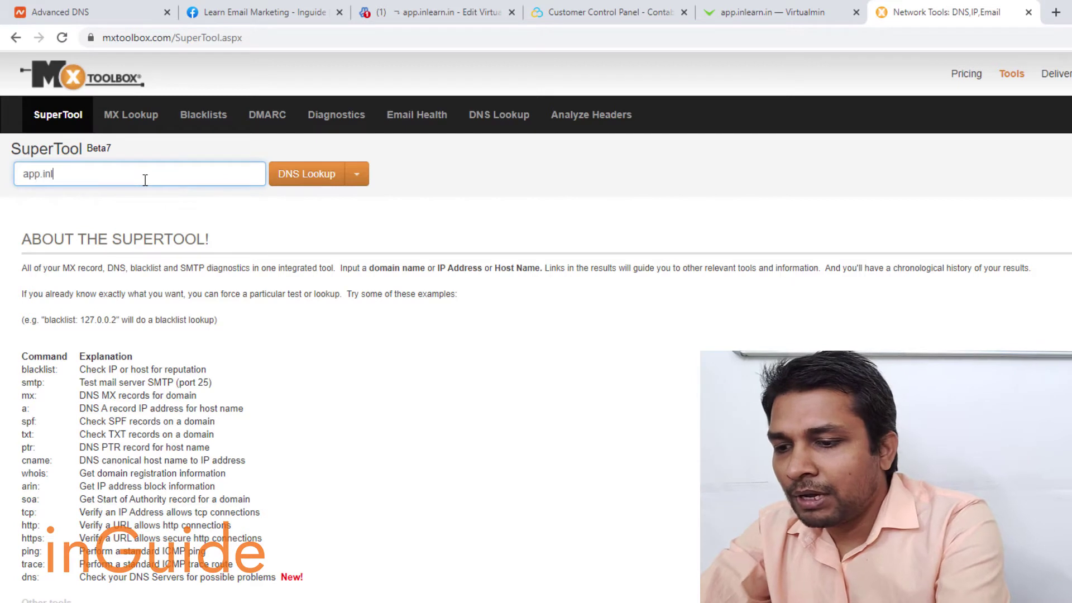
{"action": "type", "text": "earn.in"}
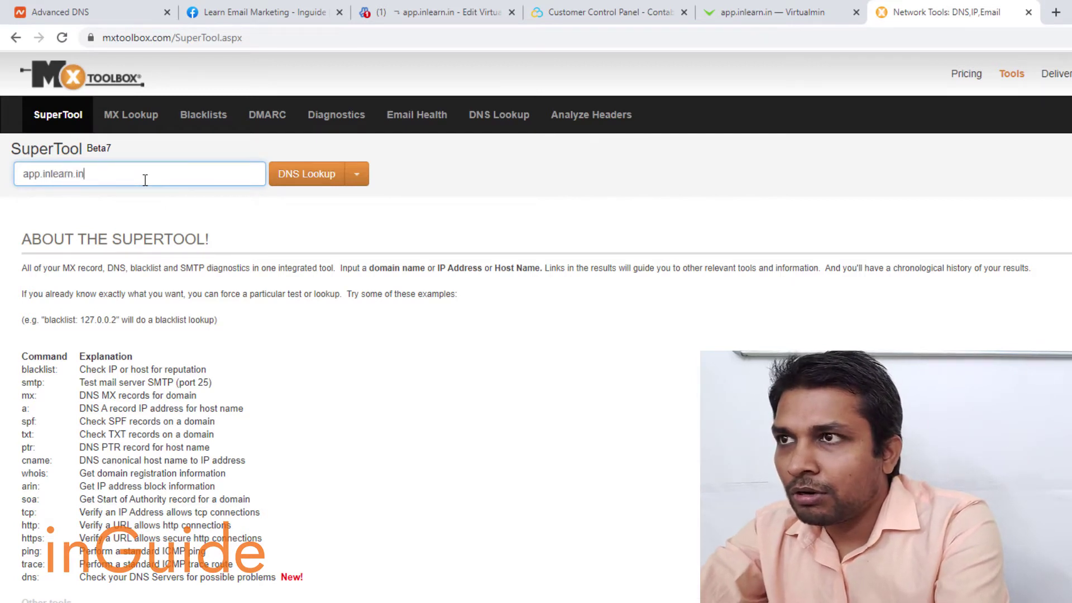
{"action": "left_click", "coordinate": [303, 188]}
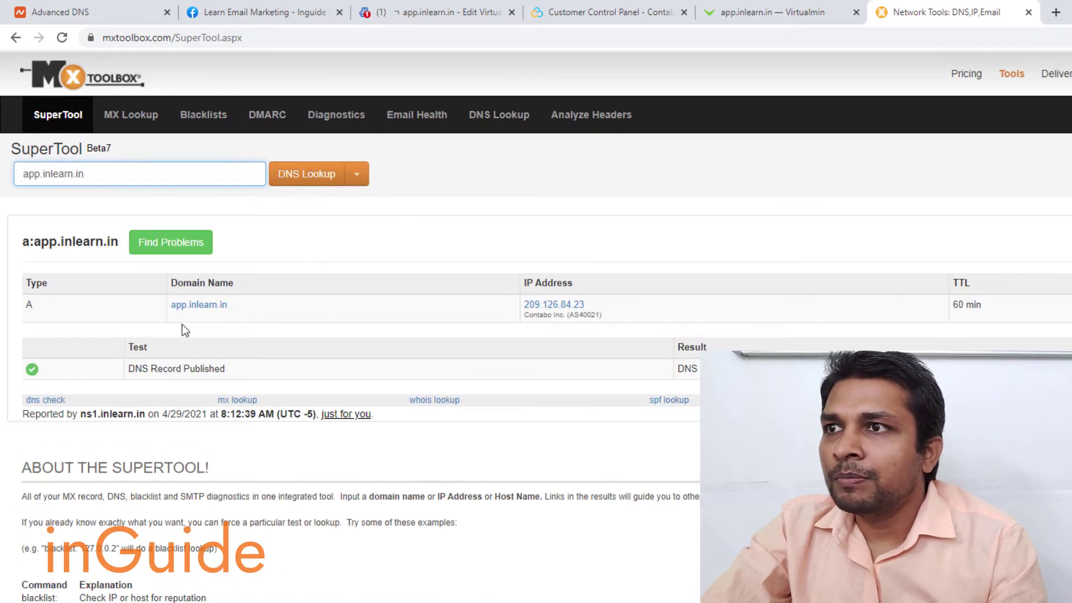
{"action": "left_click_drag", "start_coordinate": [596, 305], "coordinate": [522, 305]}
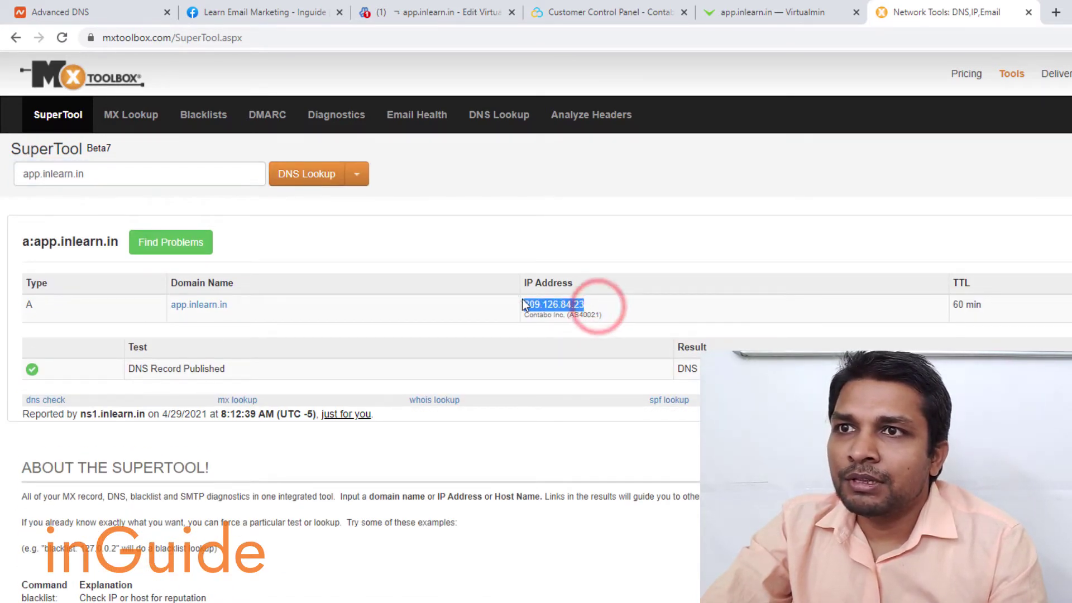
{"action": "left_click", "coordinate": [608, 279]}
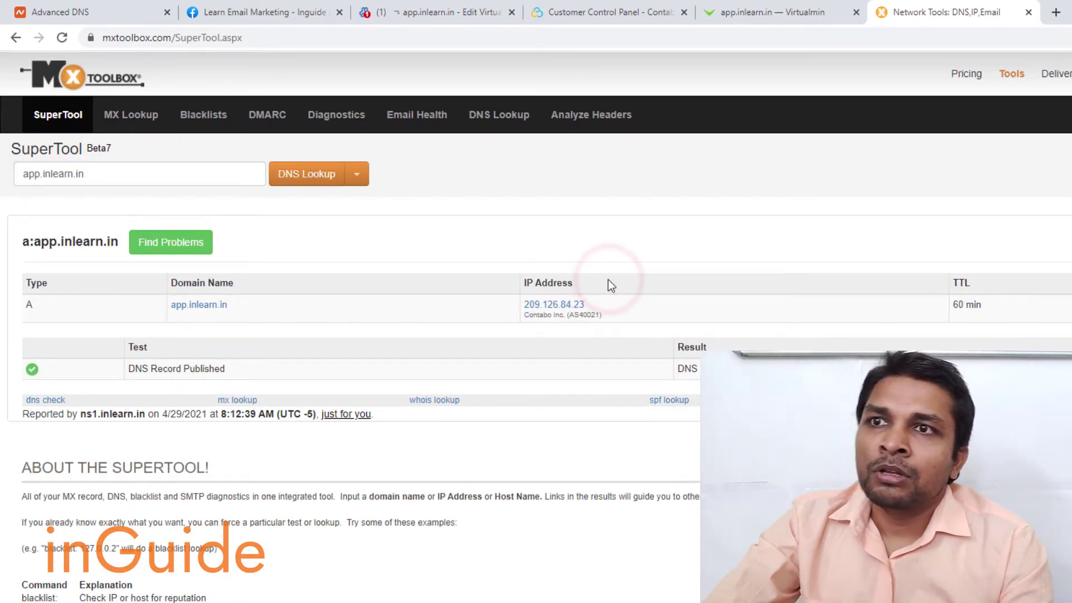
{"action": "left_click_drag", "start_coordinate": [599, 306], "coordinate": [523, 305]}
- Open app.inlearn.in's DNS Records, showing A records at 209.126.84.23 and an MX record to mail.app.inlearn.in
{"action": "left_click", "coordinate": [417, 334]}
{"action": "key", "text": "ctrl+3"}
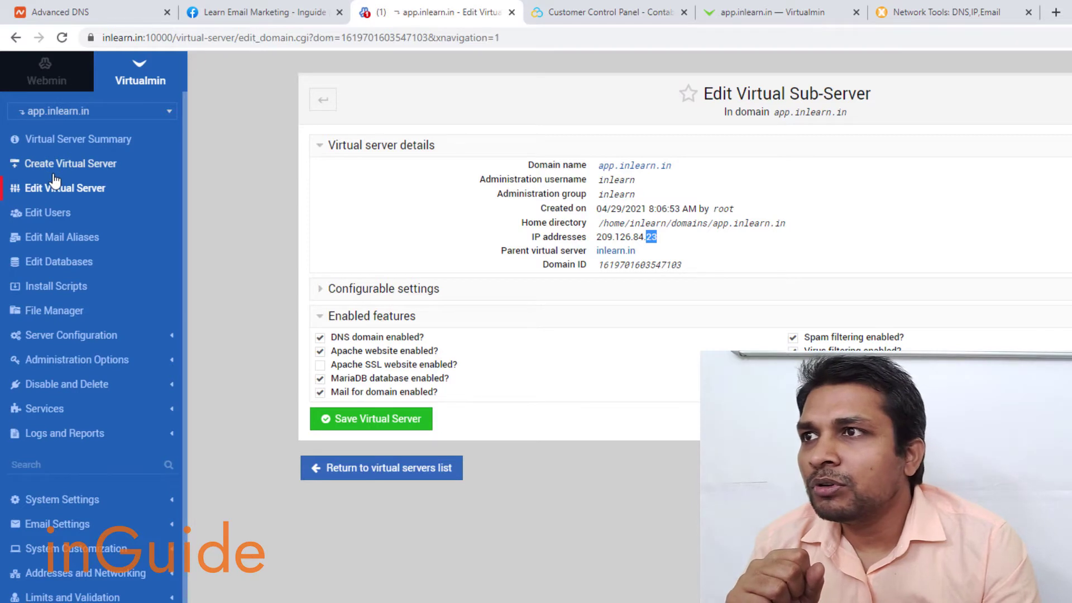
{"action": "left_click", "coordinate": [85, 335]}
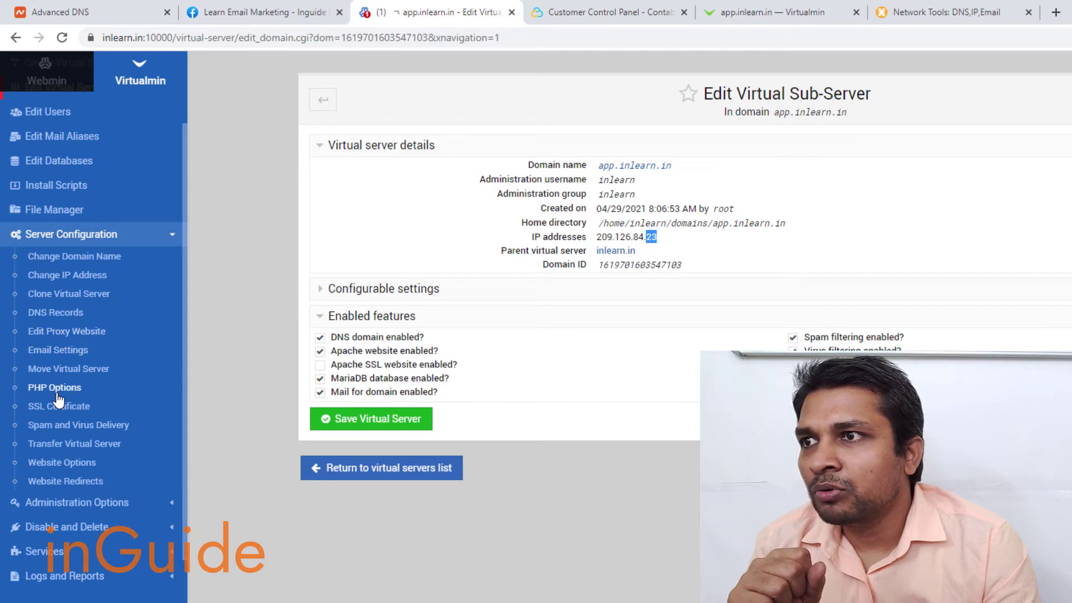
{"action": "left_click", "coordinate": [62, 312]}
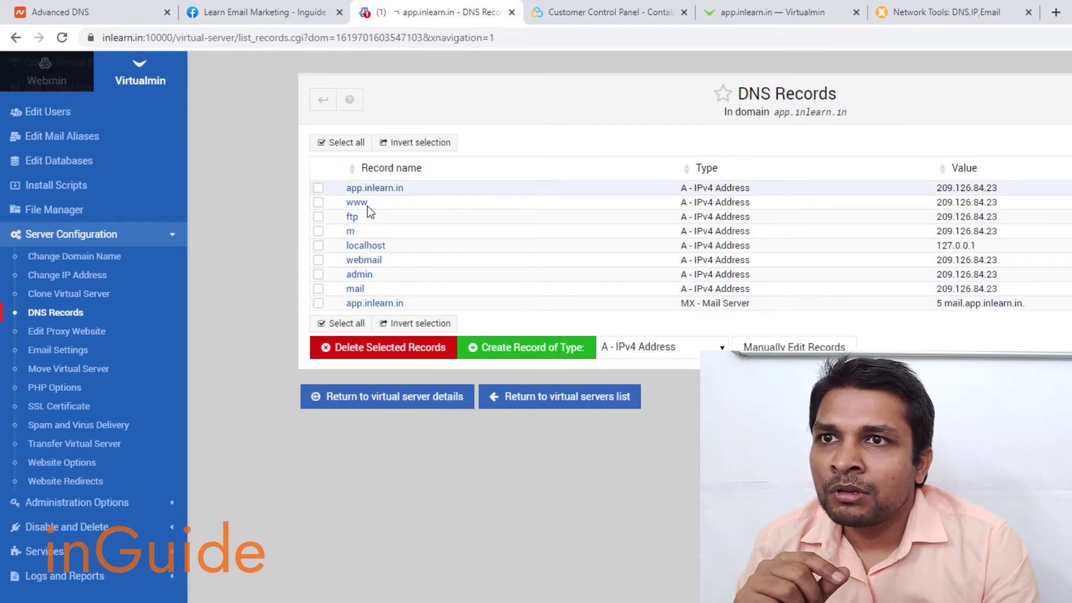
{"action": "left_click_drag", "start_coordinate": [677, 303], "coordinate": [765, 309]}
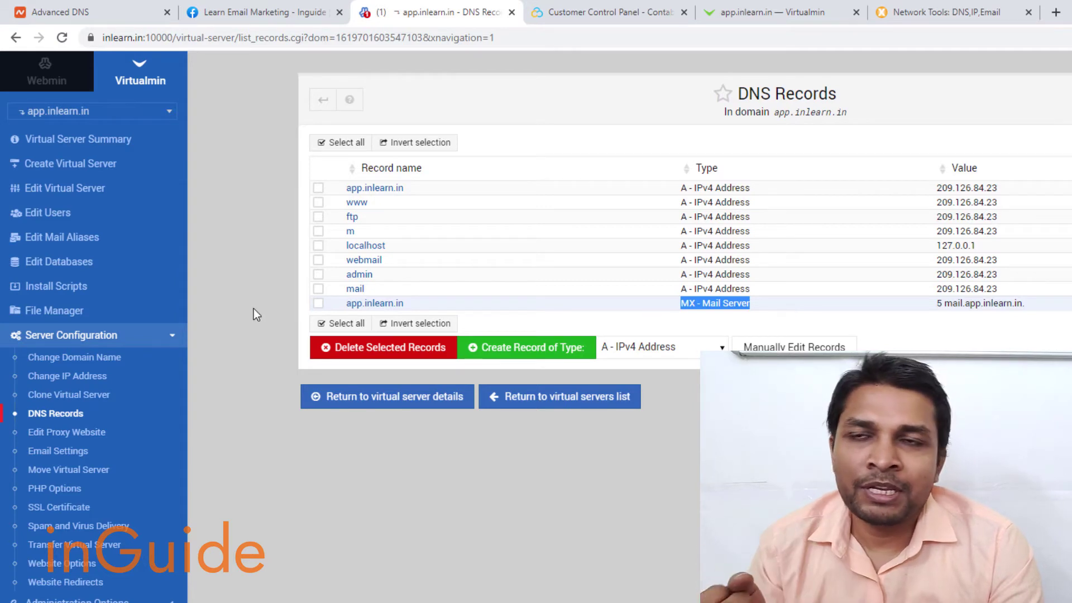
{"action": "scroll", "coordinate": [84, 331], "scroll_direction": "down", "scroll_amount": 6}
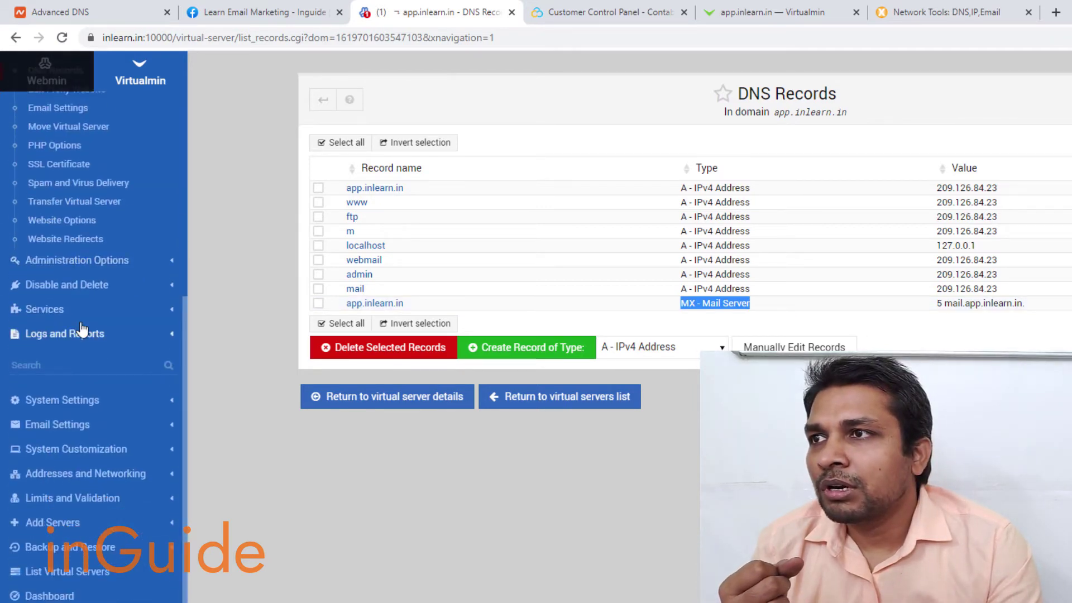
{"action": "left_click", "coordinate": [58, 428]}
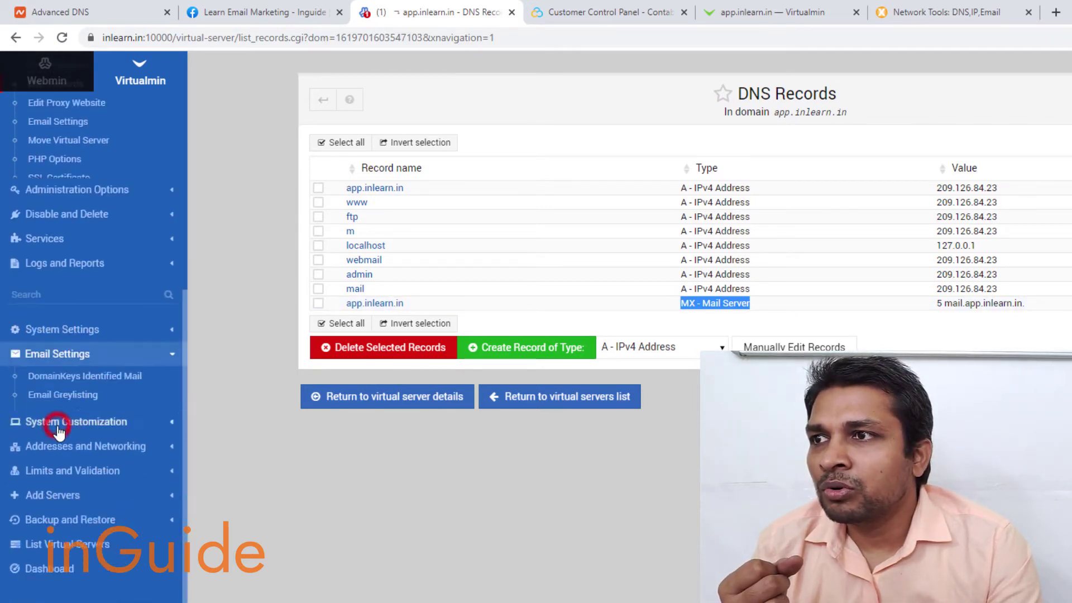
- Turn on DKIM signing with app.inlearn.in as the only signing domain and save
{"action": "left_click", "coordinate": [86, 317]}
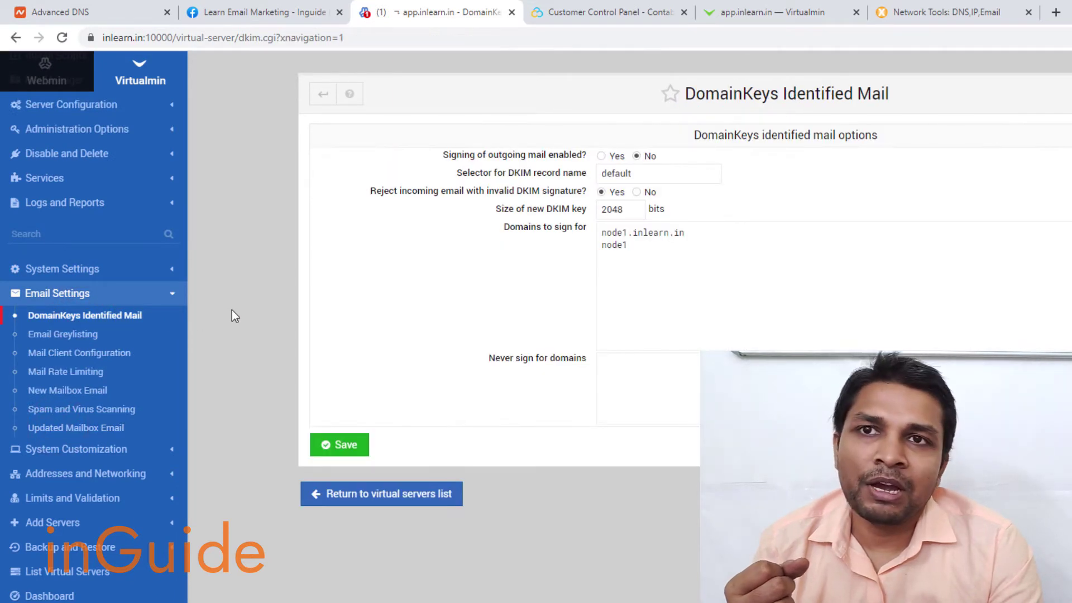
{"action": "left_click", "coordinate": [602, 156]}
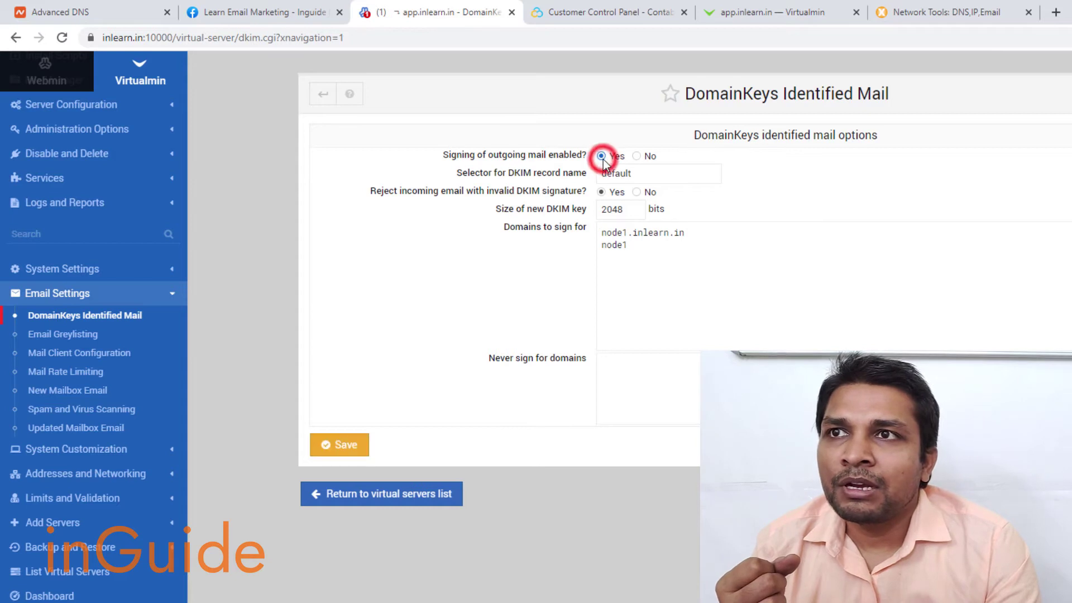
{"action": "double_click", "coordinate": [631, 249]}
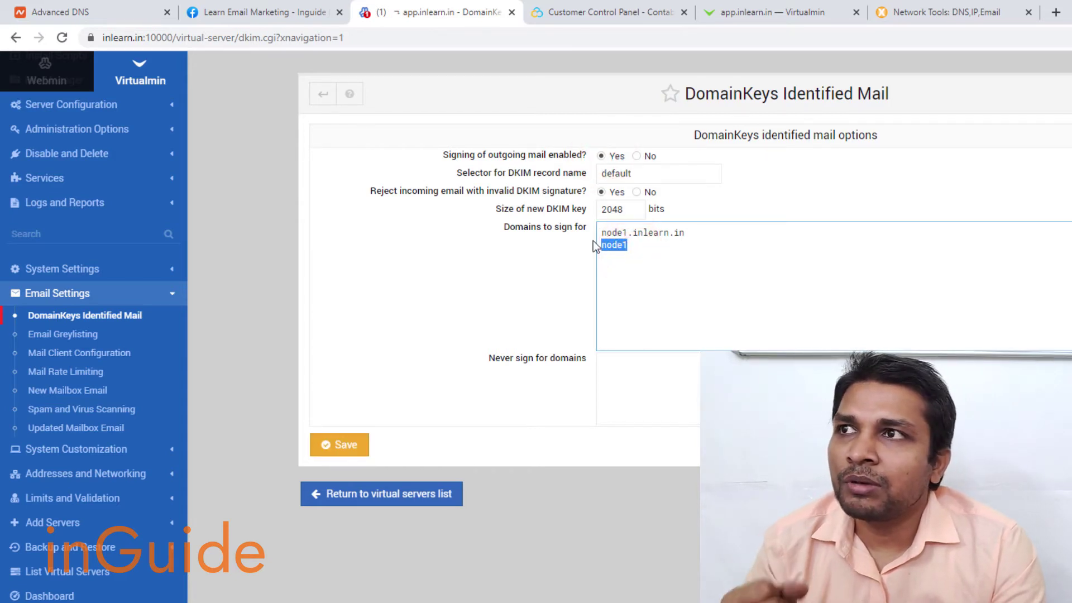
{"action": "key", "text": "BackSpace"}
{"action": "key", "text": "BackSpace"}
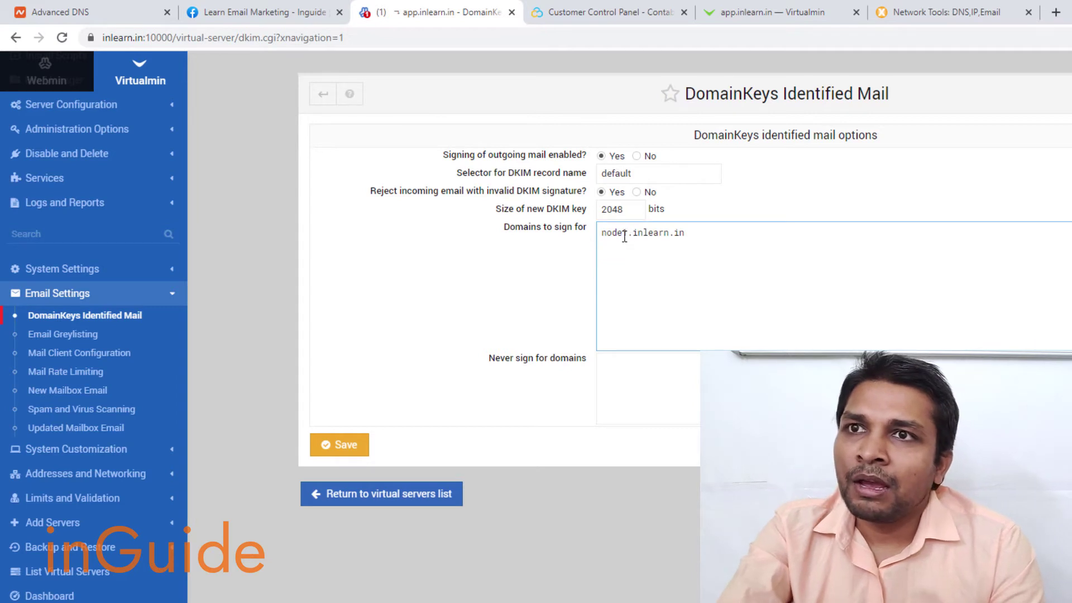
{"action": "double_click", "coordinate": [630, 236]}
{"action": "type", "text": "a"}
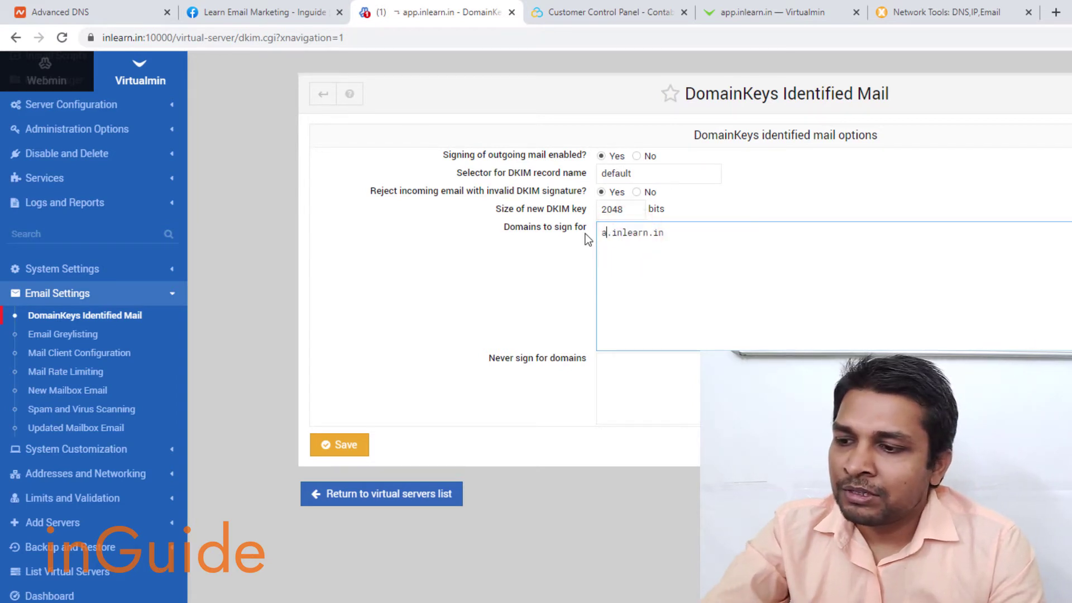
{"action": "type", "text": "pp"}
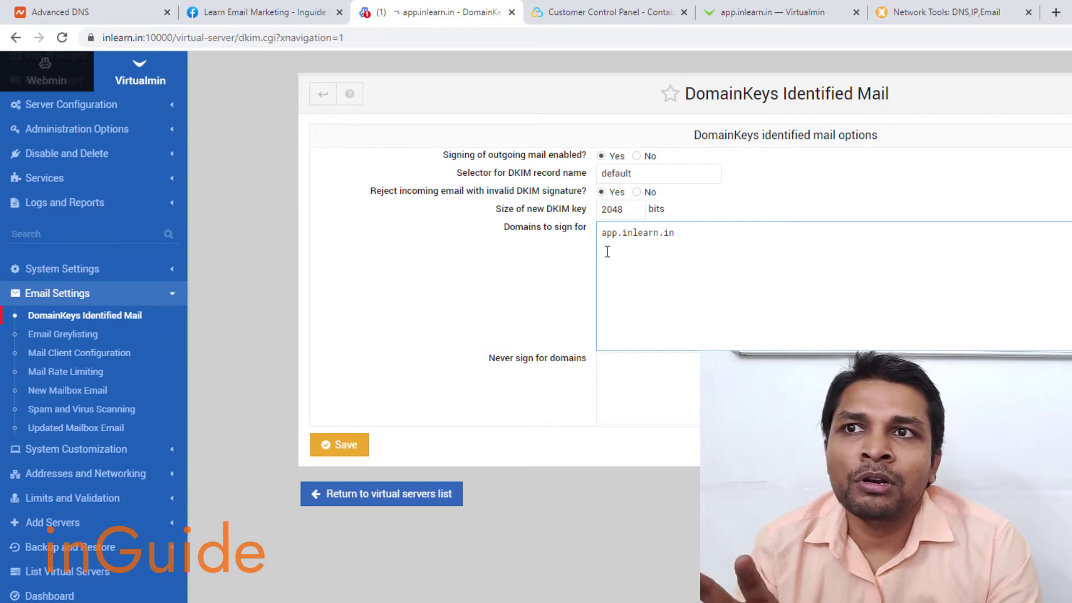
{"action": "left_click_drag", "start_coordinate": [600, 235], "coordinate": [676, 234]}
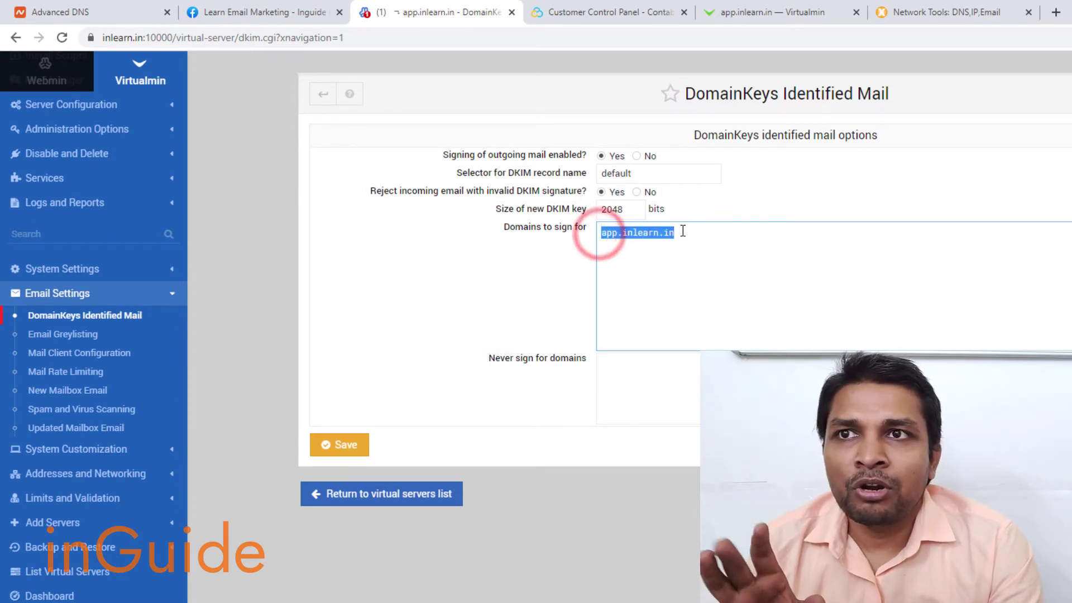
{"action": "left_click", "coordinate": [345, 449]}
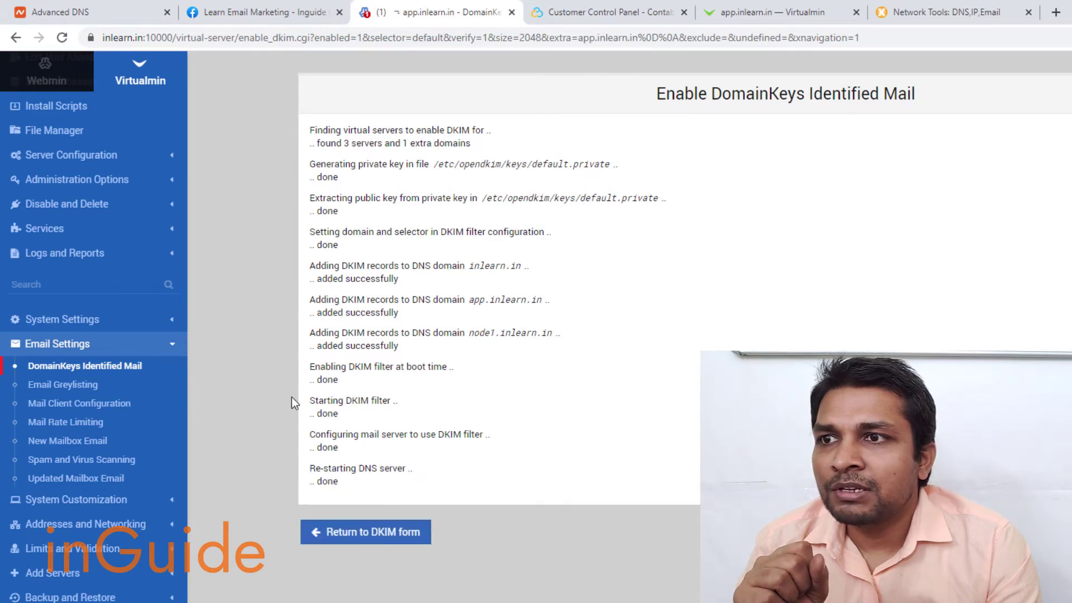
{"action": "scroll", "coordinate": [162, 419], "scroll_direction": "up", "scroll_amount": 3}
- From the DNS Records list, start a new record of type TXT - Text
{"action": "left_click", "coordinate": [71, 335]}
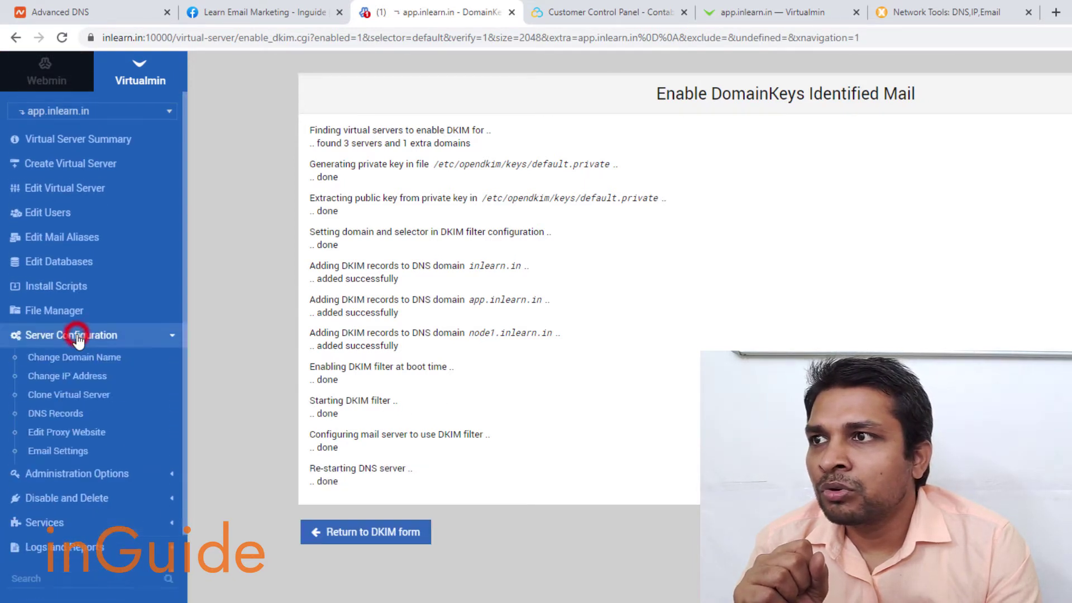
{"action": "left_click", "coordinate": [56, 414]}
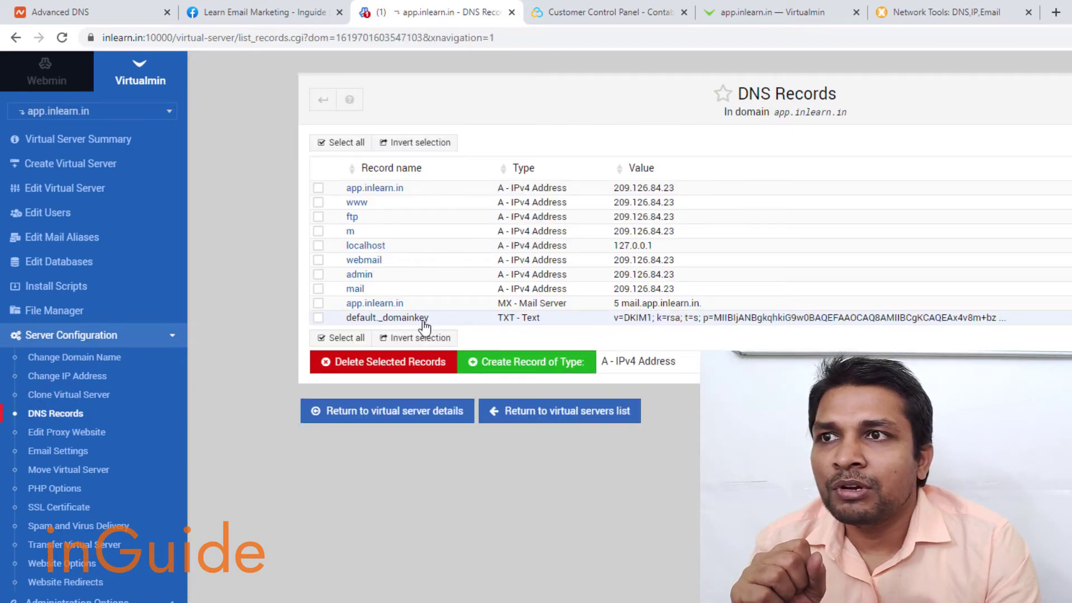
{"action": "left_click", "coordinate": [672, 361]}
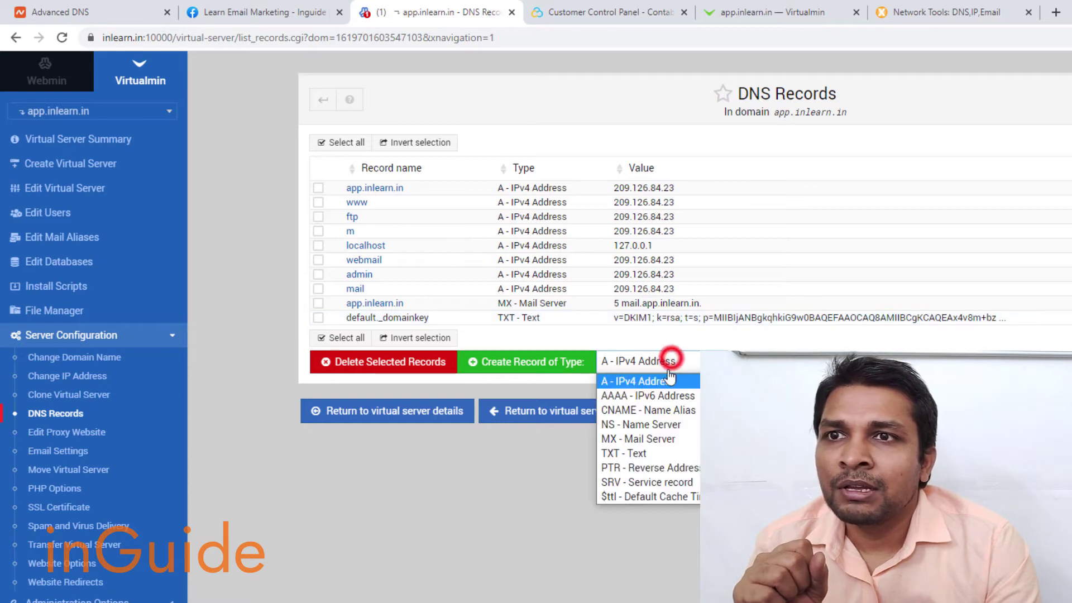
{"action": "left_click", "coordinate": [624, 453]}
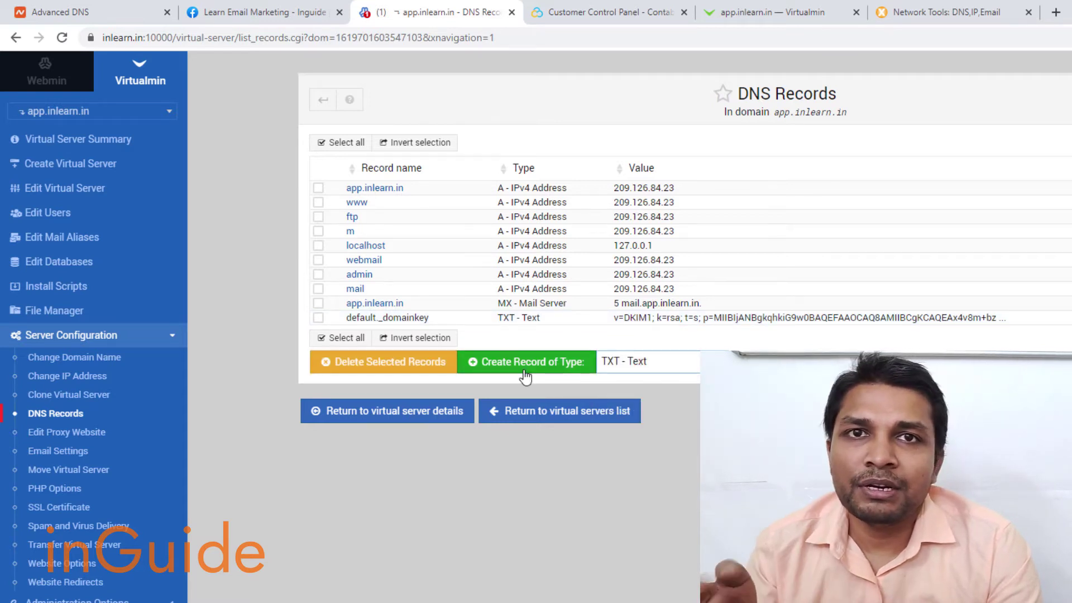
{"action": "left_click", "coordinate": [644, 364]}
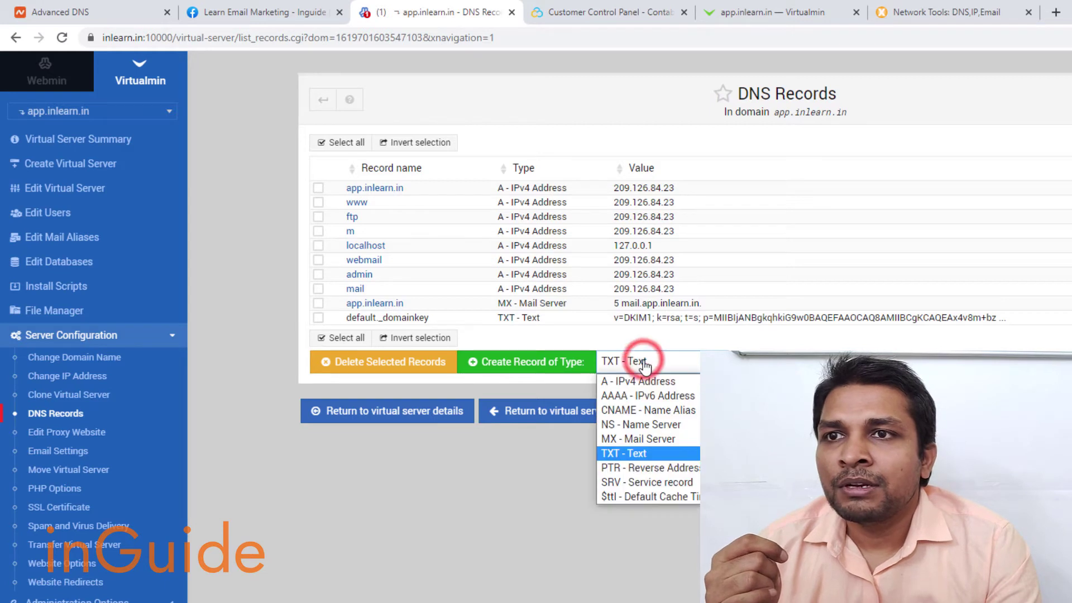
{"action": "left_click", "coordinate": [628, 454]}
{"action": "left_click", "coordinate": [522, 362]}
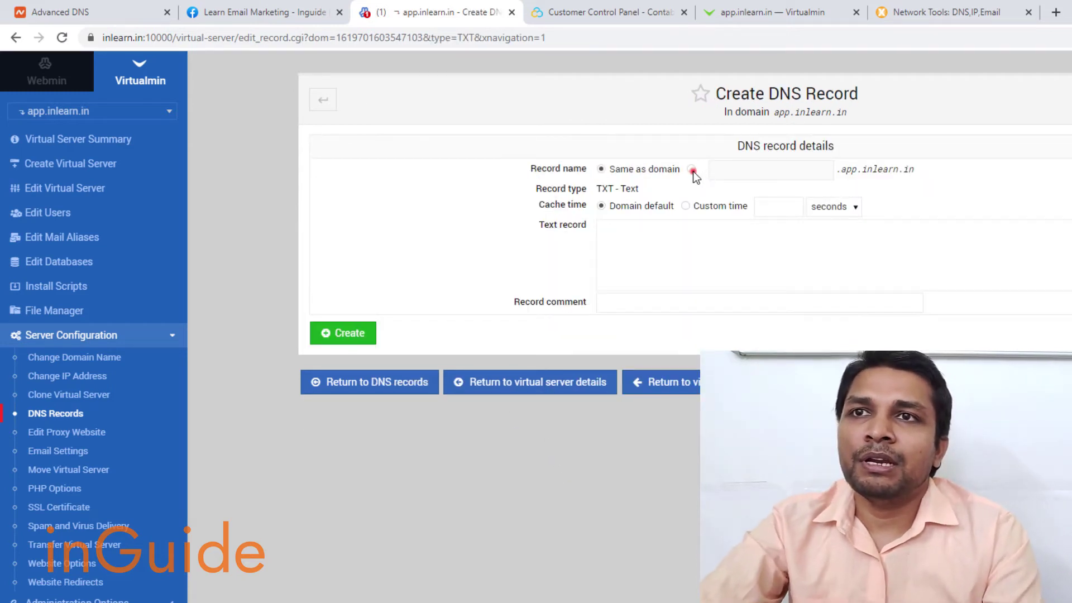
- Name the TXT record _dmarc with text v=DMARC1;p=none and create it
{"action": "left_click", "coordinate": [691, 169]}
{"action": "left_click", "coordinate": [732, 174]}
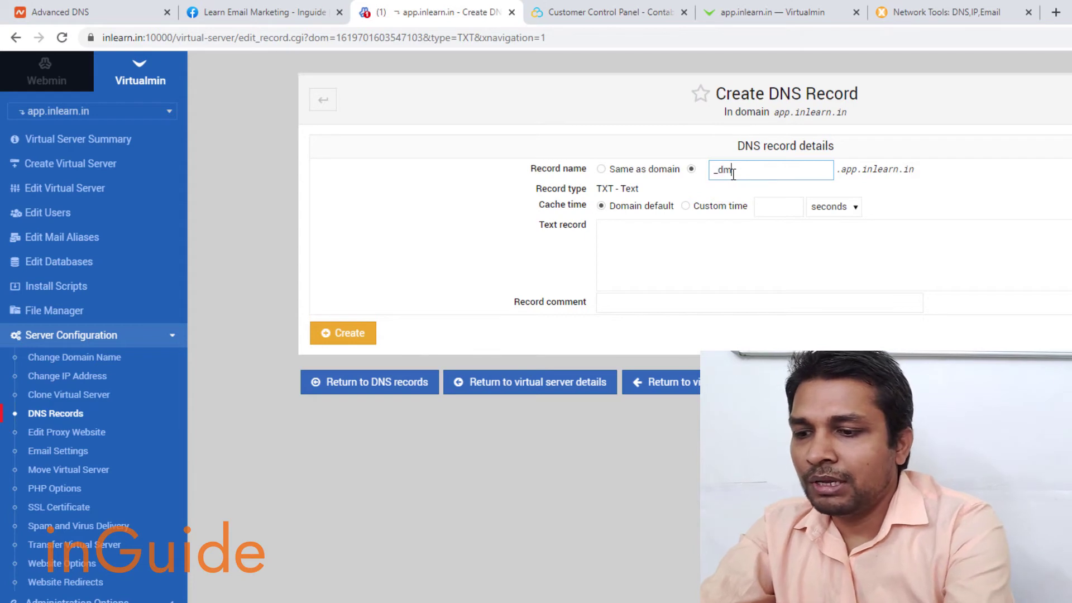
{"action": "left_click", "coordinate": [731, 261]}
{"action": "type", "text": "v=DMARC1;p=none"}
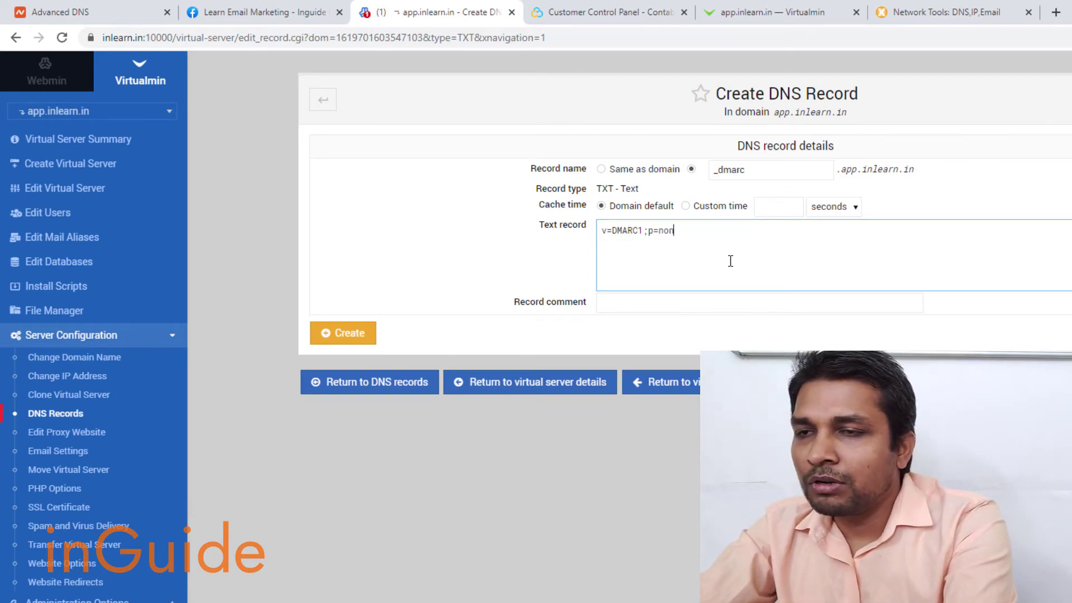
{"action": "left_click", "coordinate": [338, 333]}
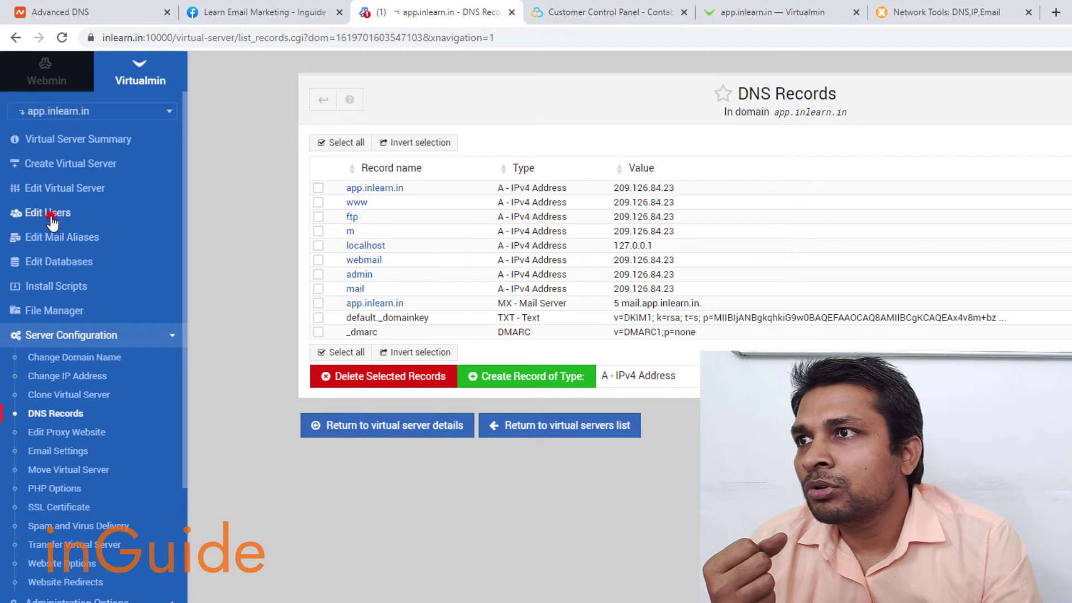
- Open app.inlearn.in's Mail and FTP Users and start adding a new user
{"action": "left_click", "coordinate": [51, 218]}
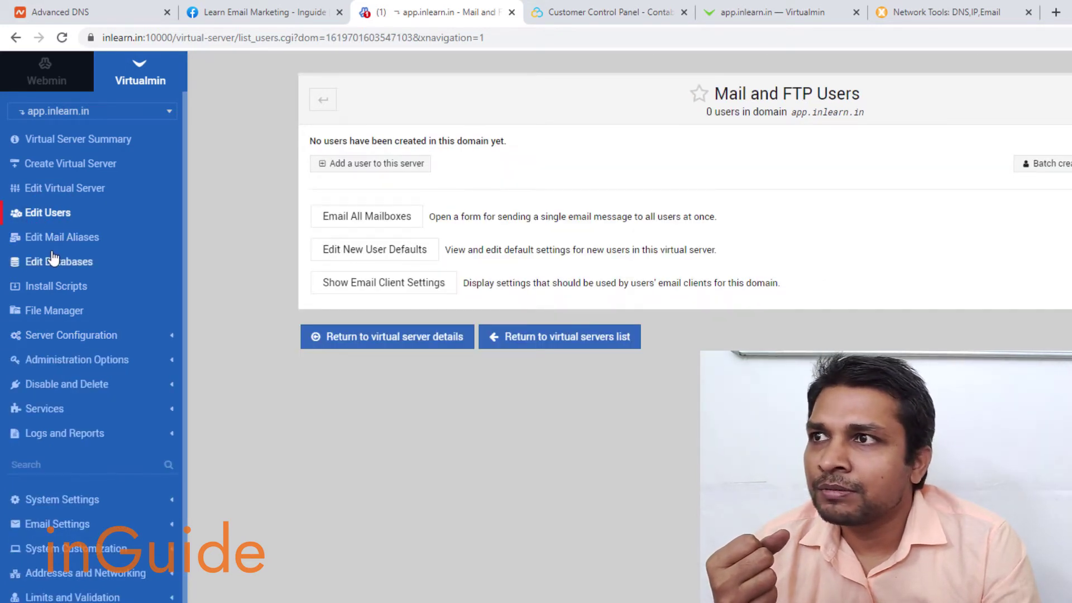
{"action": "left_click", "coordinate": [402, 167]}
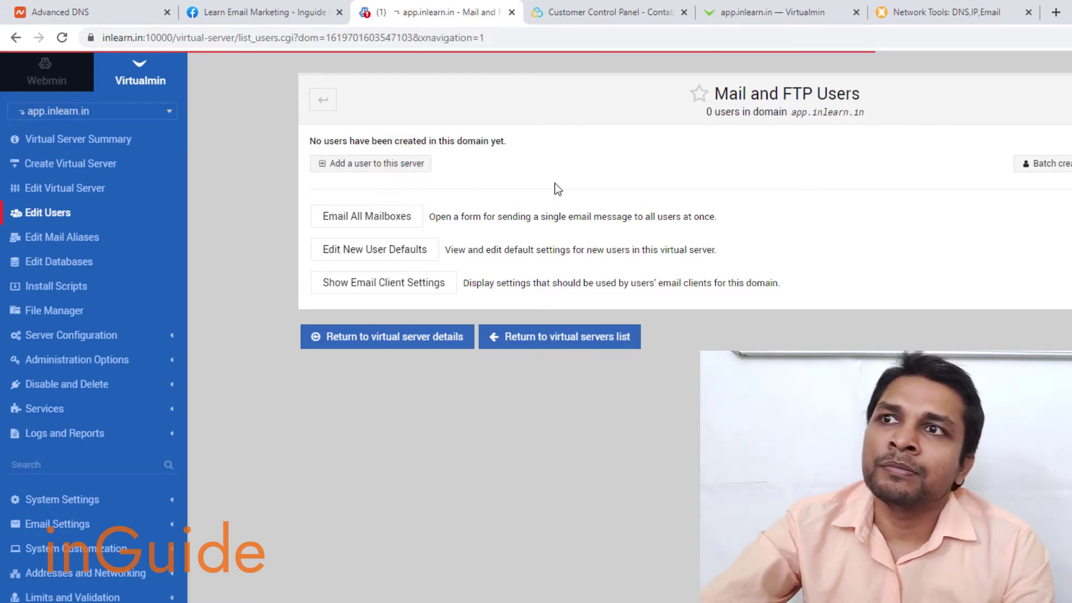
{"action": "left_click", "coordinate": [617, 168]}
{"action": "double_click", "coordinate": [632, 167]}
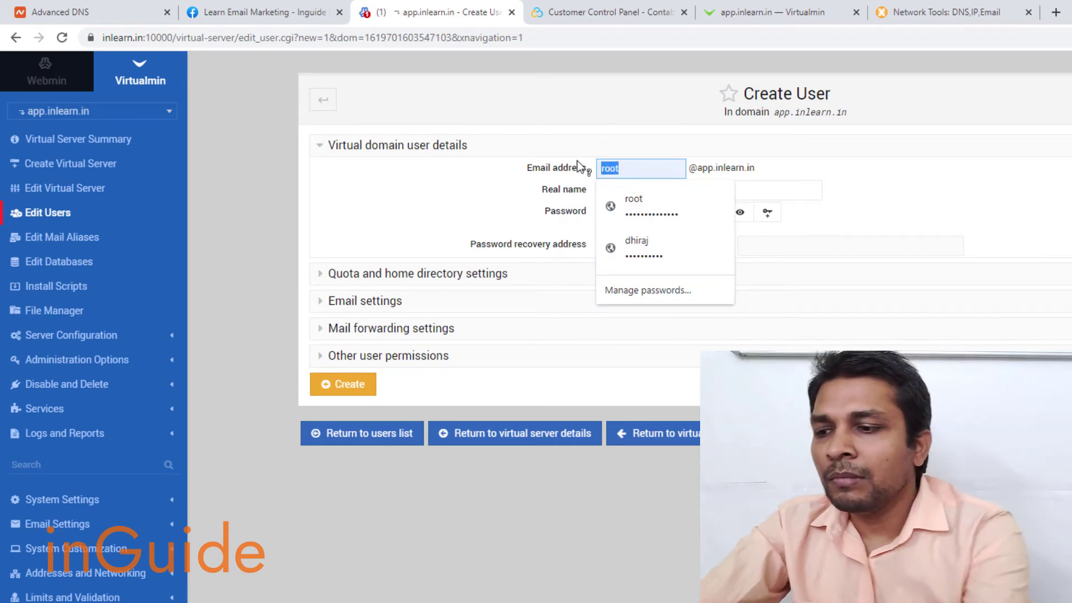
{"action": "key", "text": "Escape"}
- Enter the new mailbox's email name and password, and create the user
{"action": "left_click", "coordinate": [637, 165]}
{"action": "double_click", "coordinate": [637, 164]}
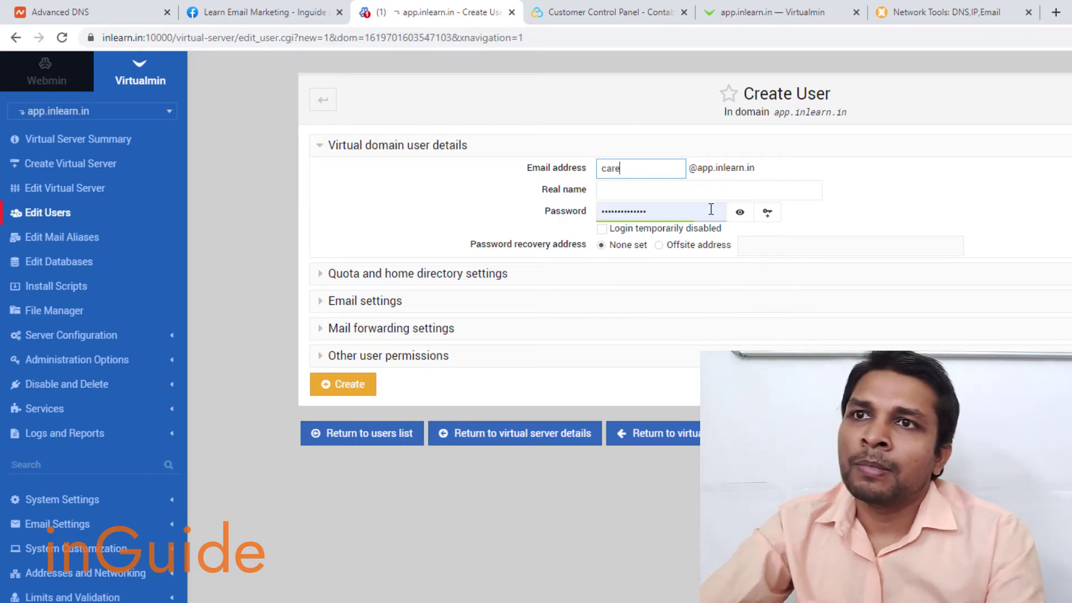
{"action": "double_click", "coordinate": [709, 209]}
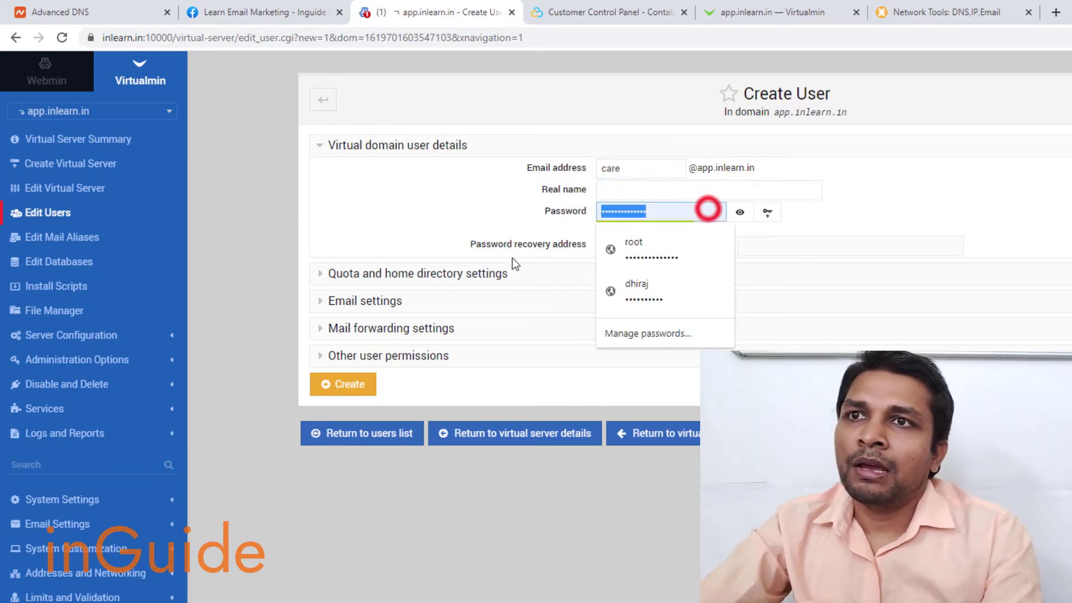
{"action": "type", "text": "a••••••"}
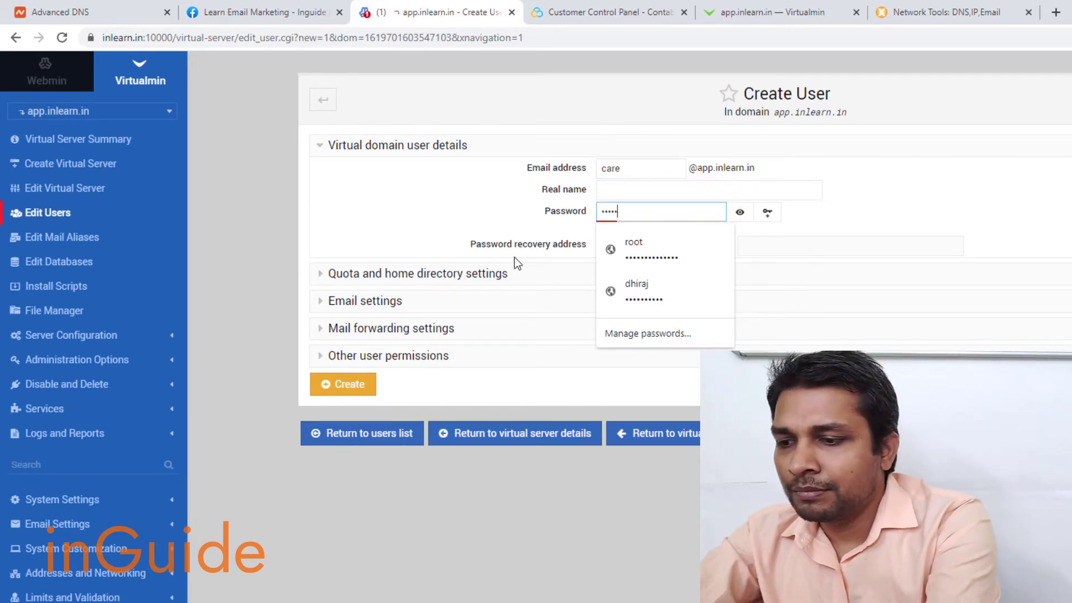
{"action": "type", "text": "•••"}
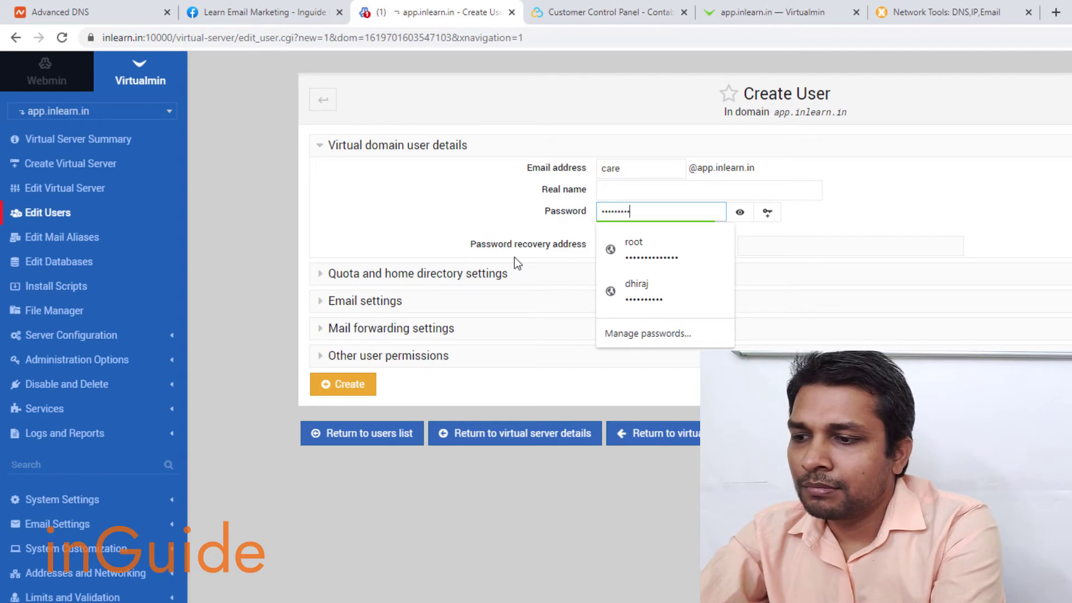
{"action": "left_click", "coordinate": [345, 384]}
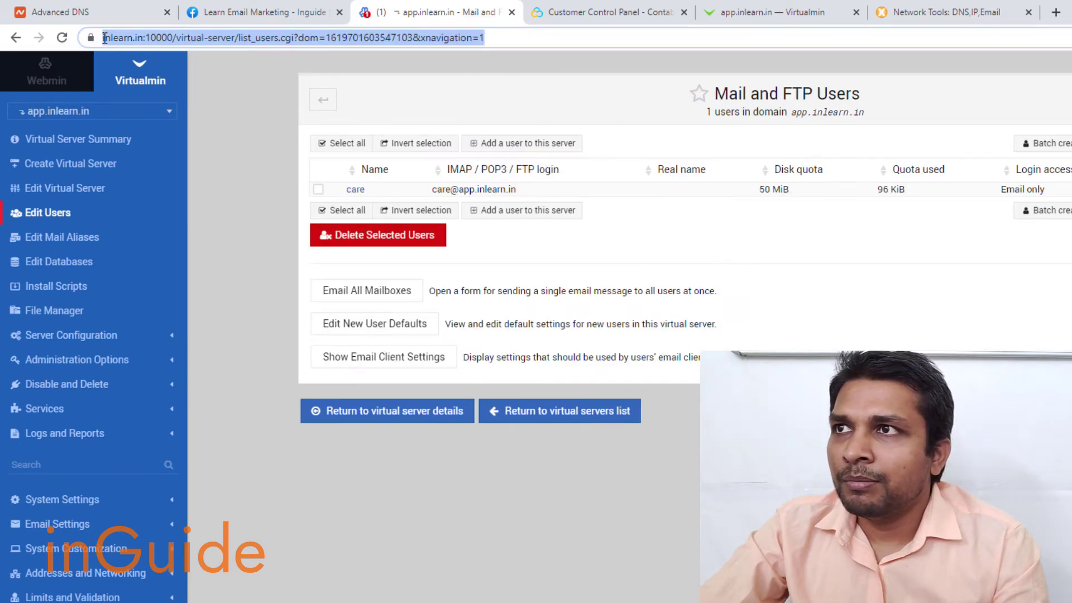
- Load the Usermin login page at inlearn.in:20000 in a new tab
{"action": "left_click", "coordinate": [1056, 13]}
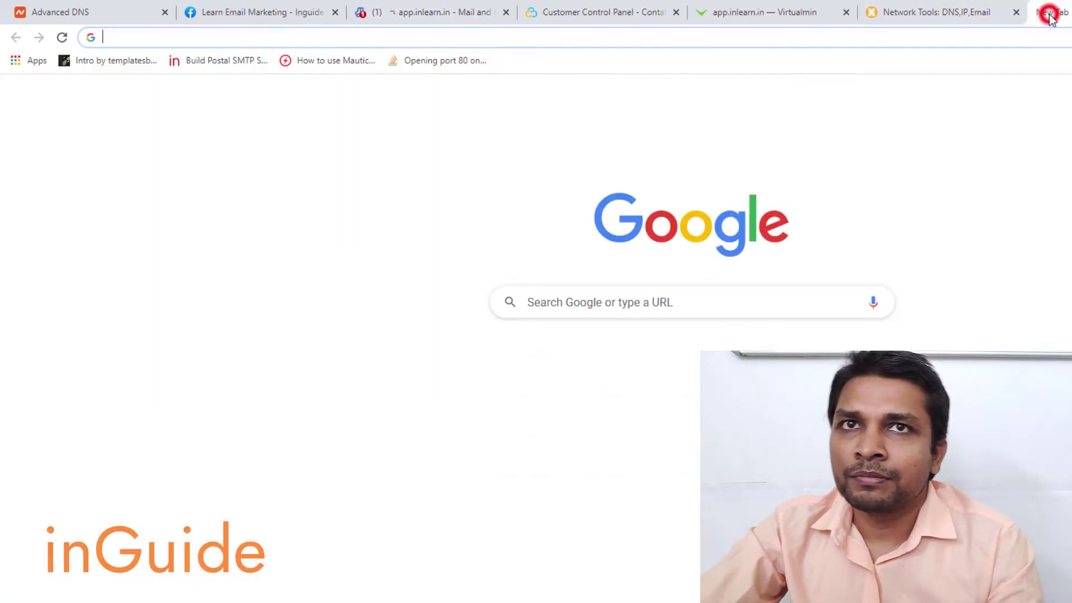
{"action": "type", "text": "inlearn"}
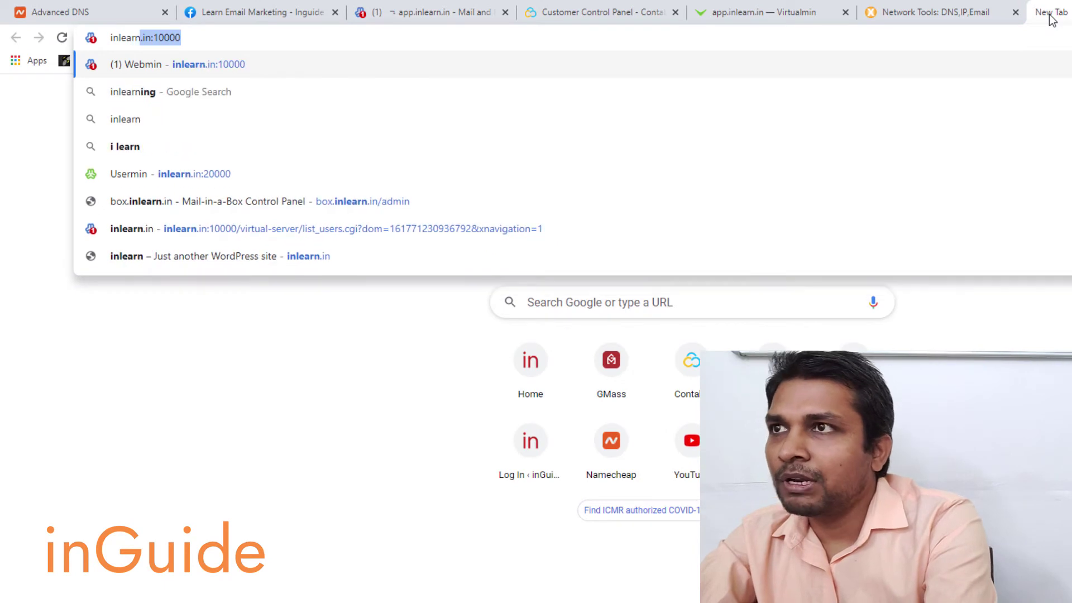
{"action": "type", "text": ".in:10000"}
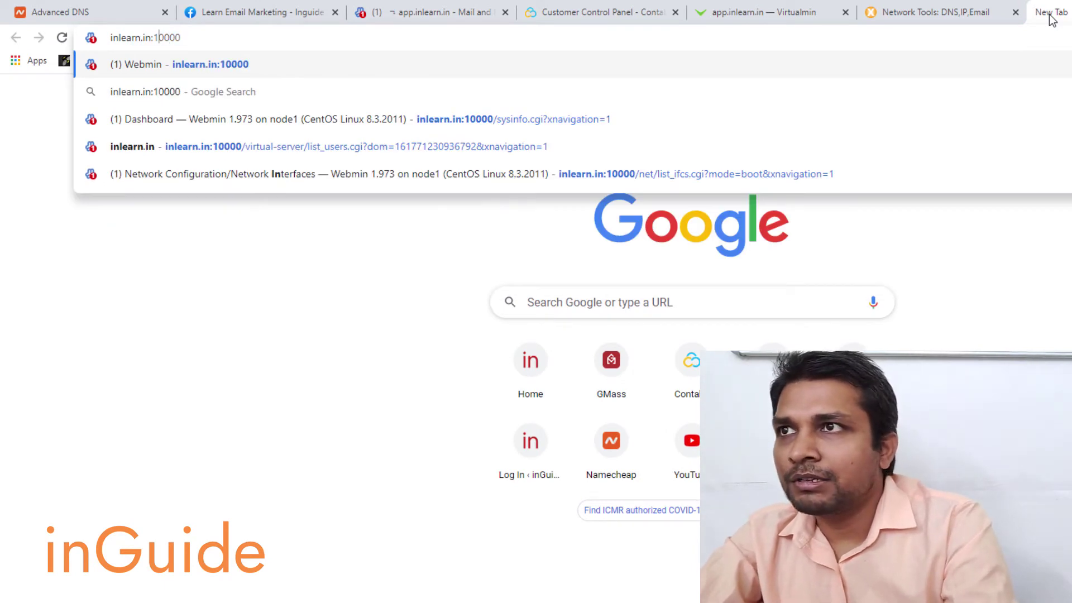
{"action": "key", "text": "BackSpace"}
{"action": "type", "text": "2"}
{"action": "key", "text": "Return"}
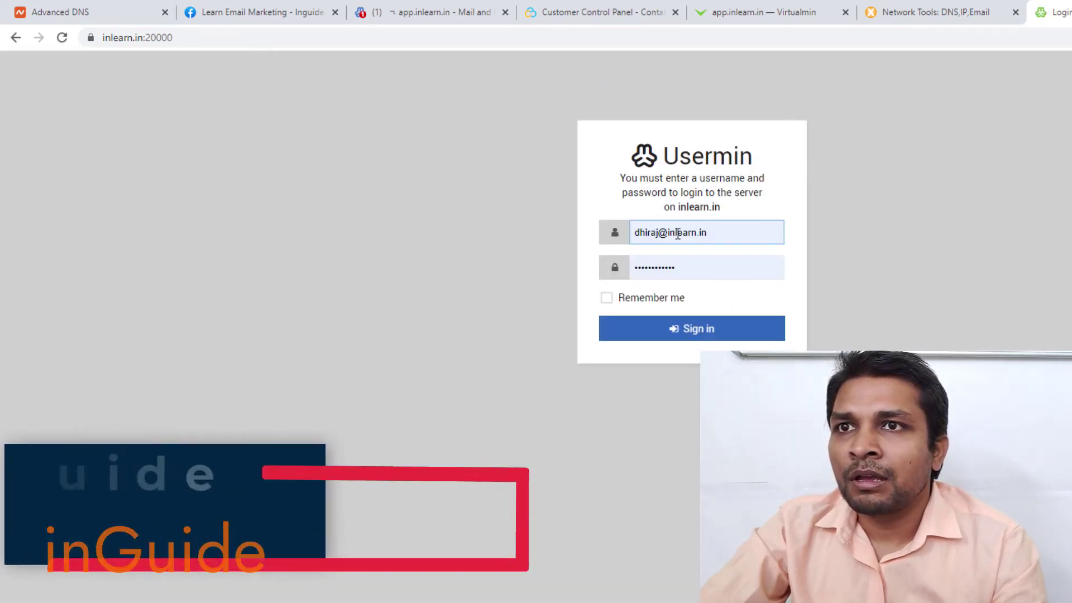
- Sign in with the new mailbox's address and password, ticking Remember me
{"action": "triple_click", "coordinate": [746, 235]}
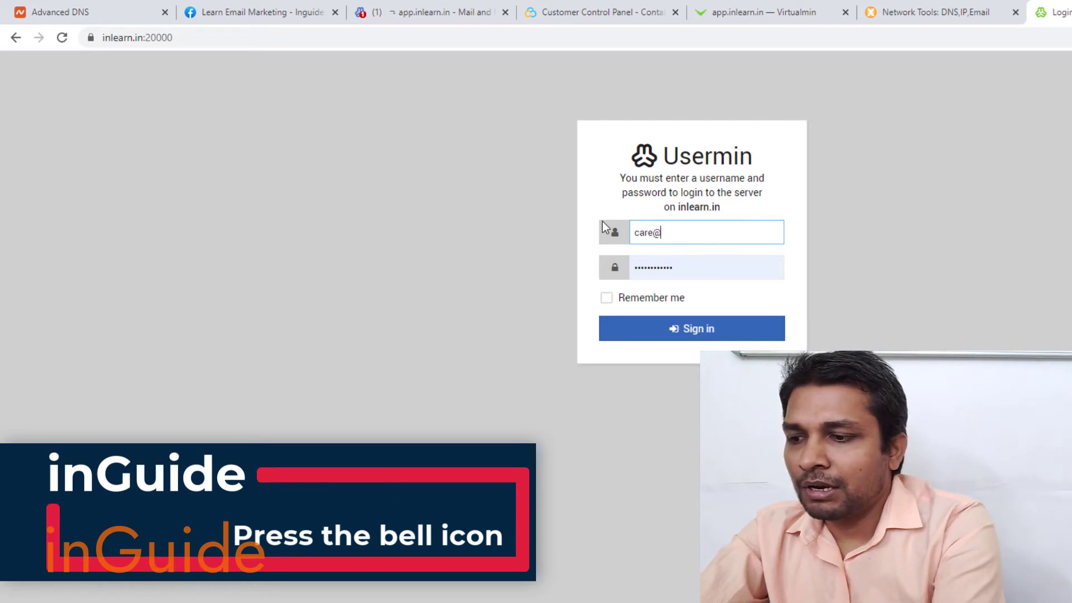
{"action": "key", "text": "Tab"}
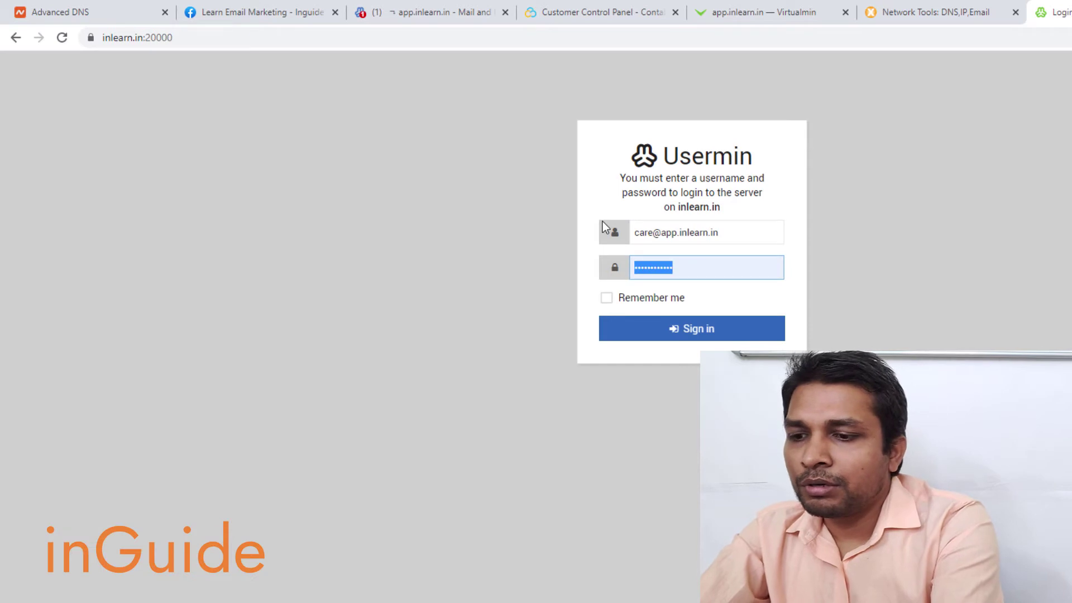
{"action": "type", "text": "••••••"}
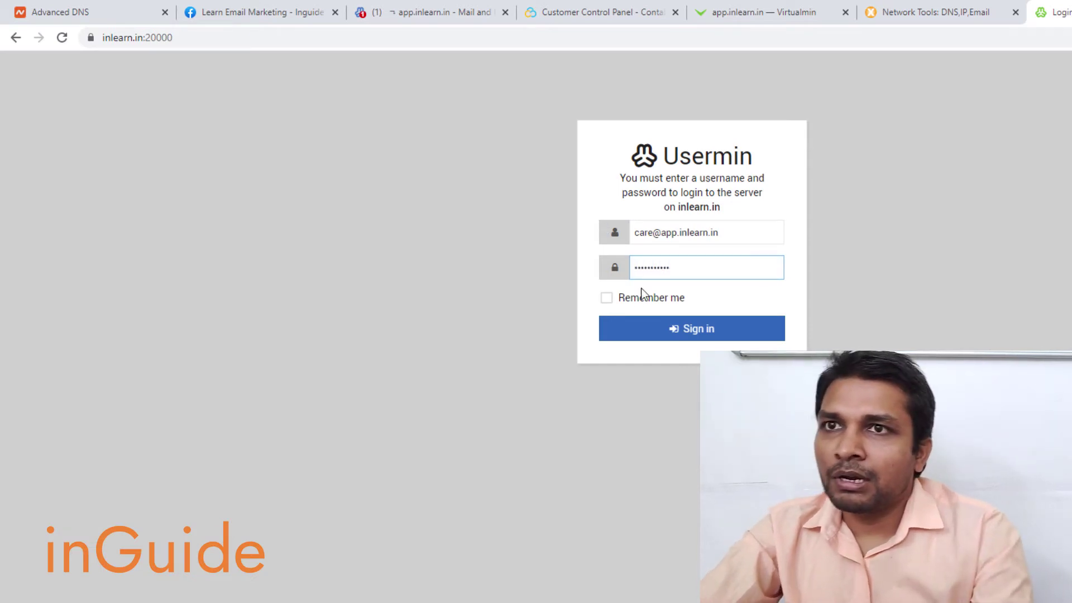
{"action": "left_click", "coordinate": [607, 298]}
{"action": "left_click", "coordinate": [632, 333]}
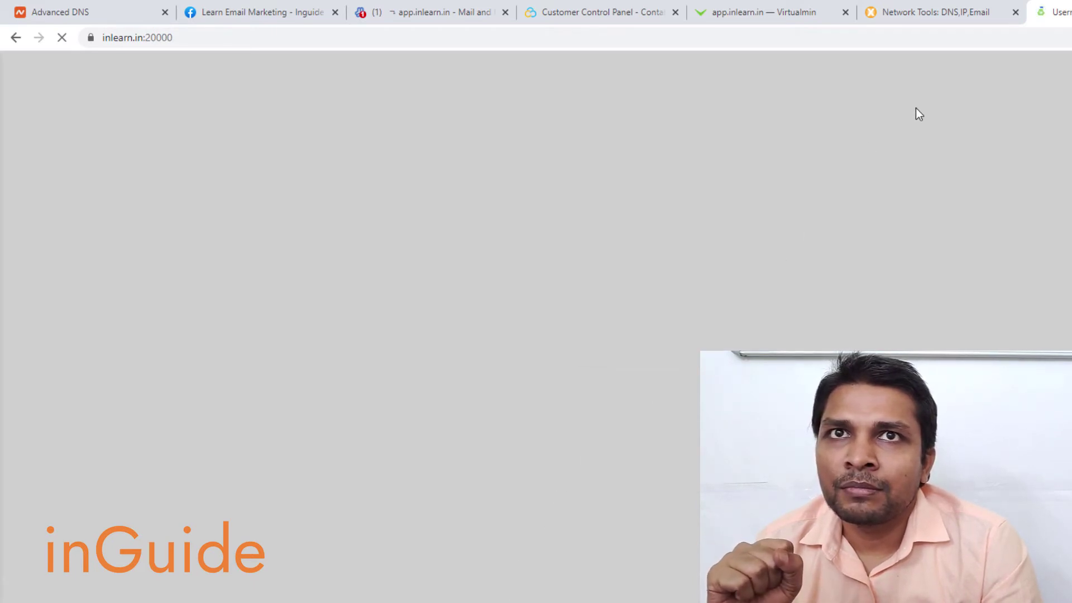
- Open mail-tester.com in a new tab, copy its generated test address, and return to Usermin
{"action": "key", "text": "ctrl+t"}
{"action": "type", "text": "mail"}
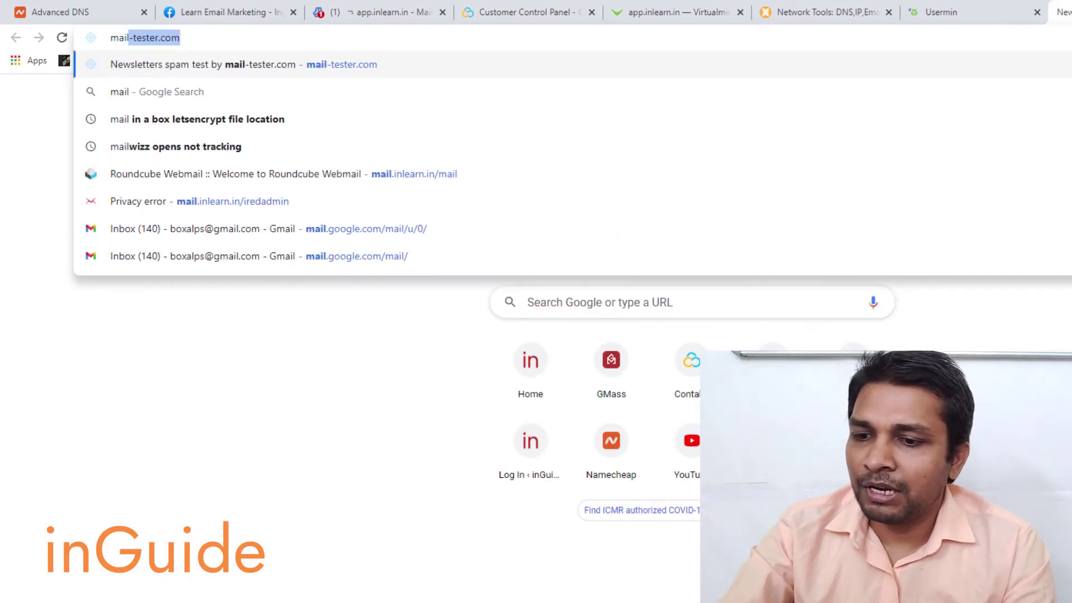
{"action": "key", "text": "Return"}
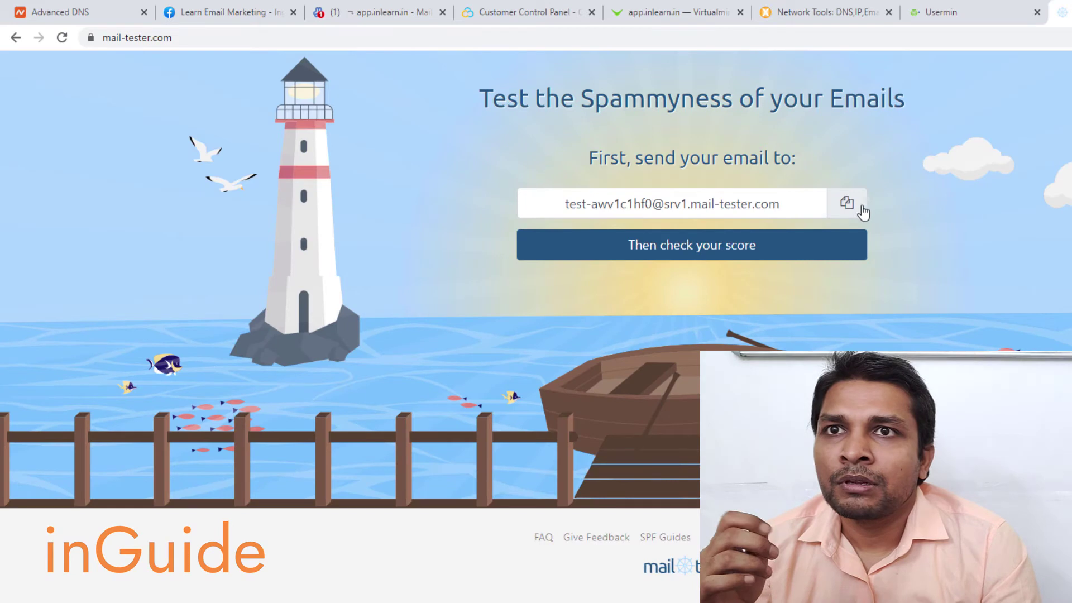
{"action": "left_click", "coordinate": [861, 205]}
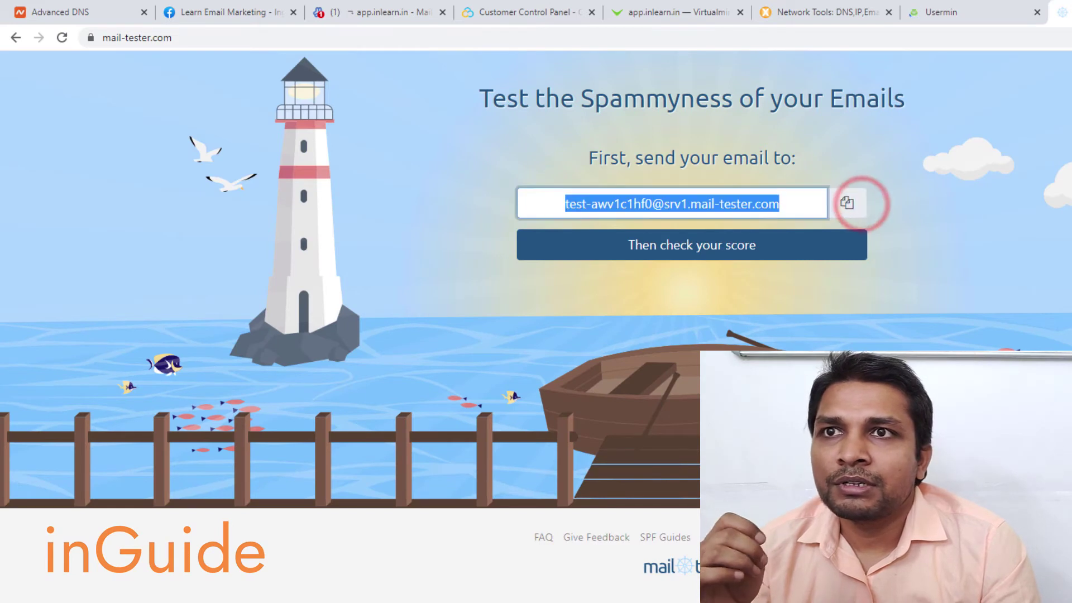
{"action": "left_click", "coordinate": [991, 18]}
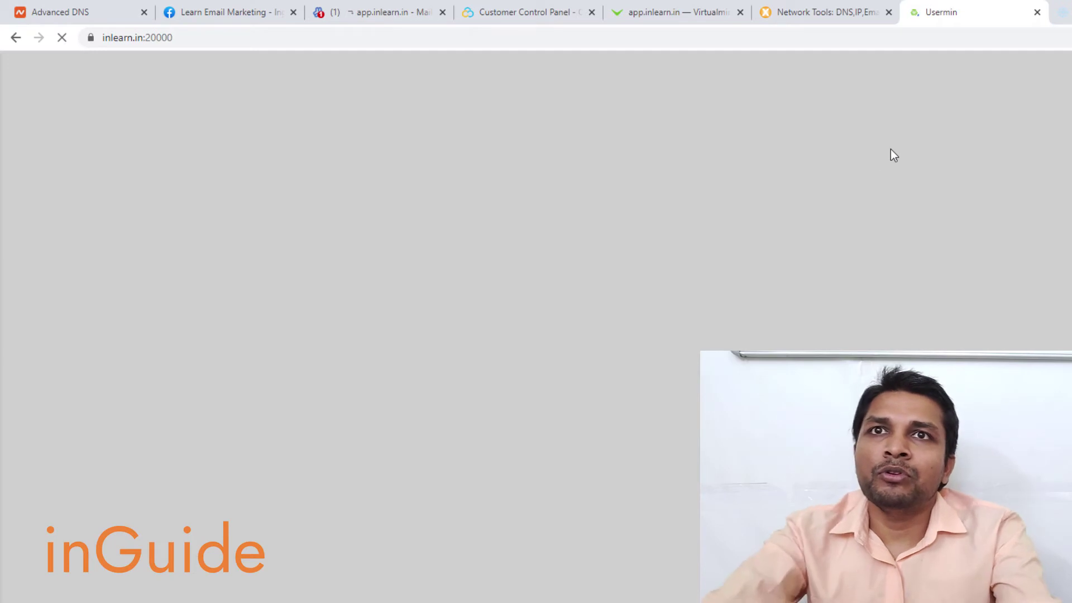
{"action": "key", "text": "ctrl+t"}
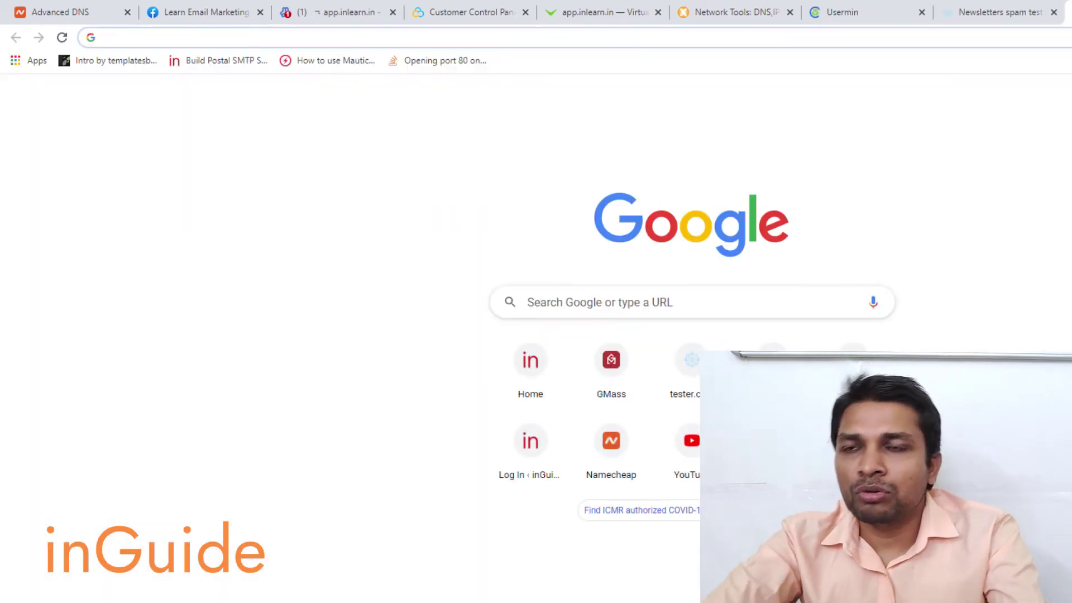
- Open GMass SMTP Test Tool and enter server app.inlearn.in, port 587, mailbox username and password
{"action": "type", "text": "gmass.co/smtp-test"}
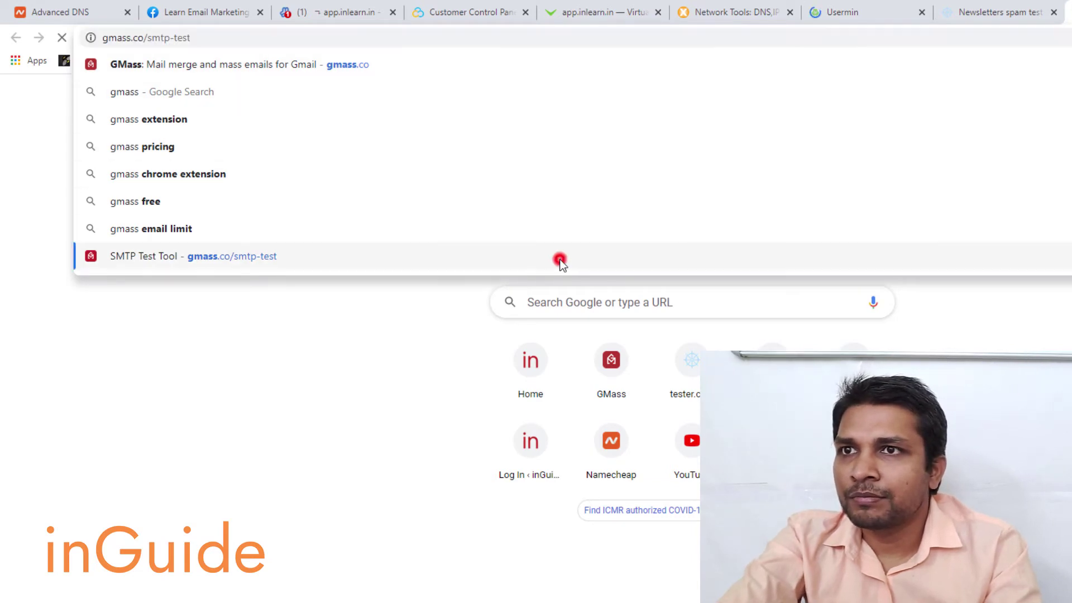
{"action": "left_click", "coordinate": [559, 257]}
{"action": "left_click", "coordinate": [398, 306]}
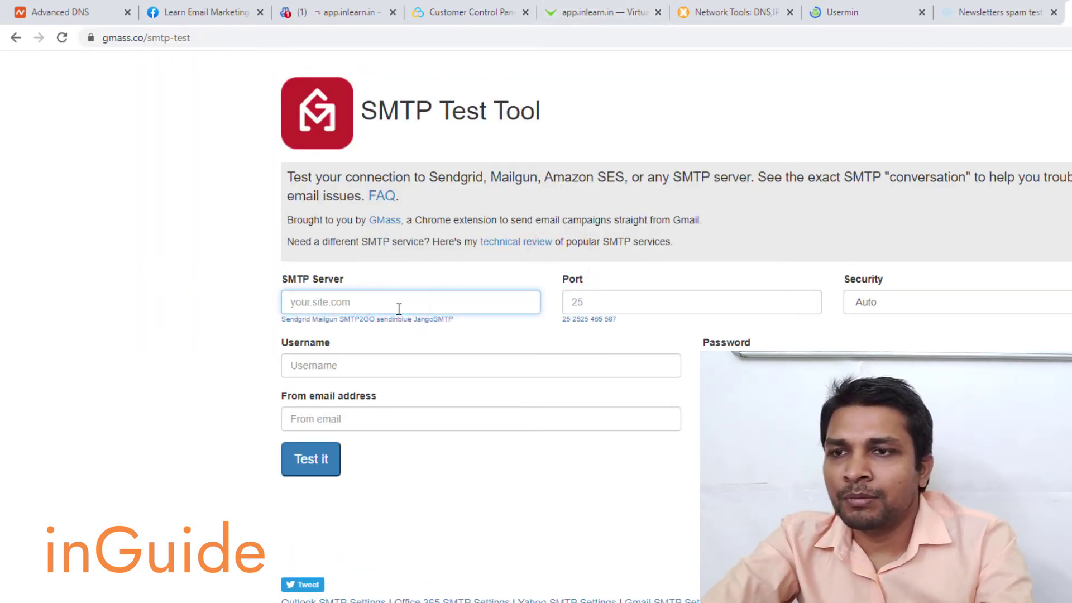
{"action": "type", "text": "nod"}
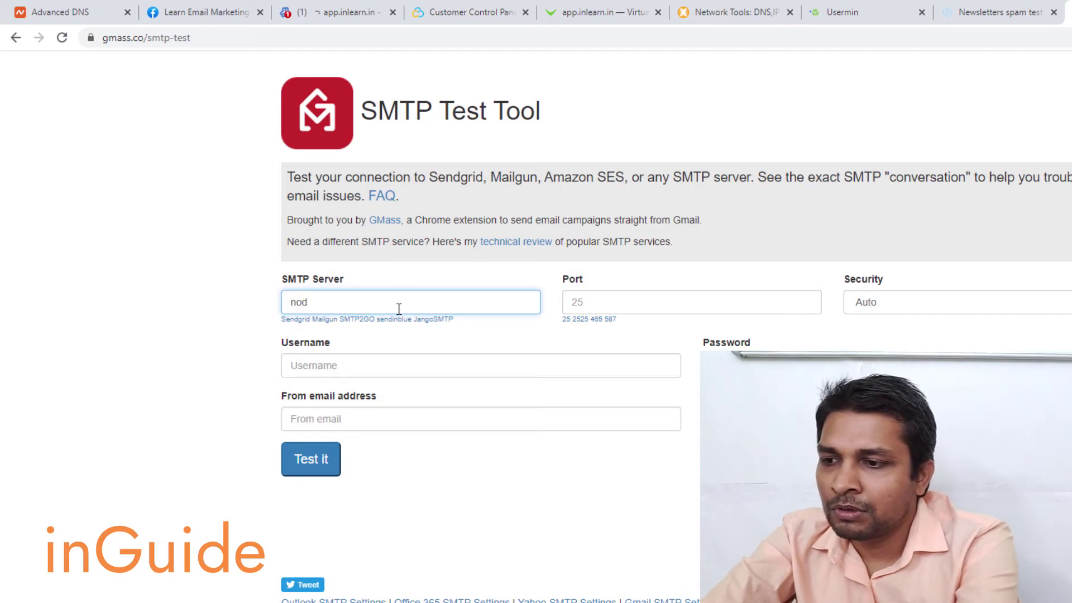
{"action": "key", "text": "BackSpace"}
{"action": "key", "text": "BackSpace"}
{"action": "key", "text": "BackSpace"}
{"action": "type", "text": "app.inlearn.in"}
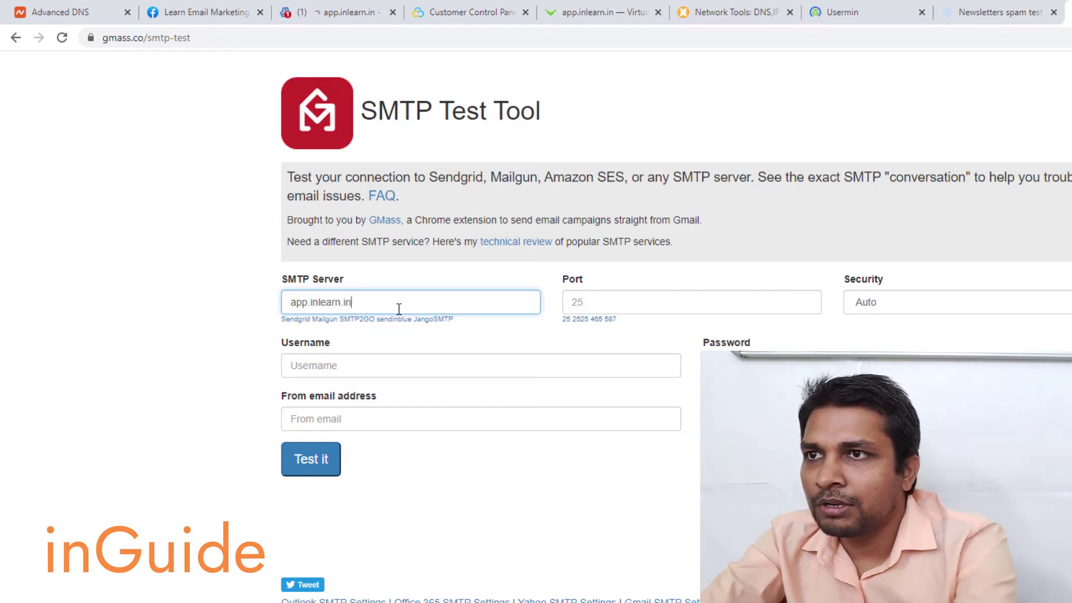
{"action": "left_click", "coordinate": [610, 304]}
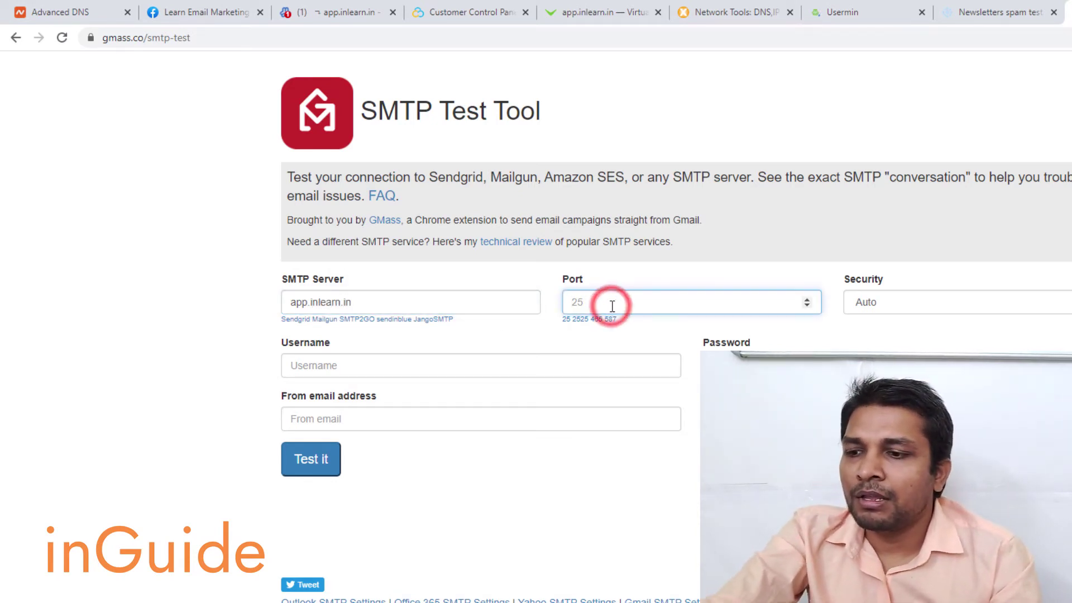
{"action": "type", "text": "587"}
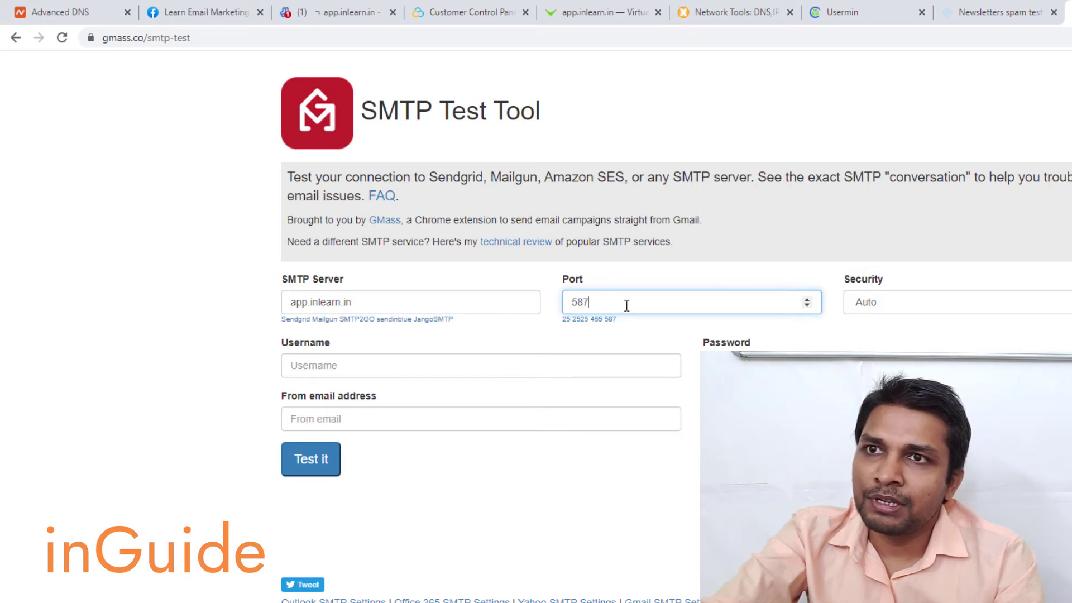
{"action": "left_click", "coordinate": [433, 368]}
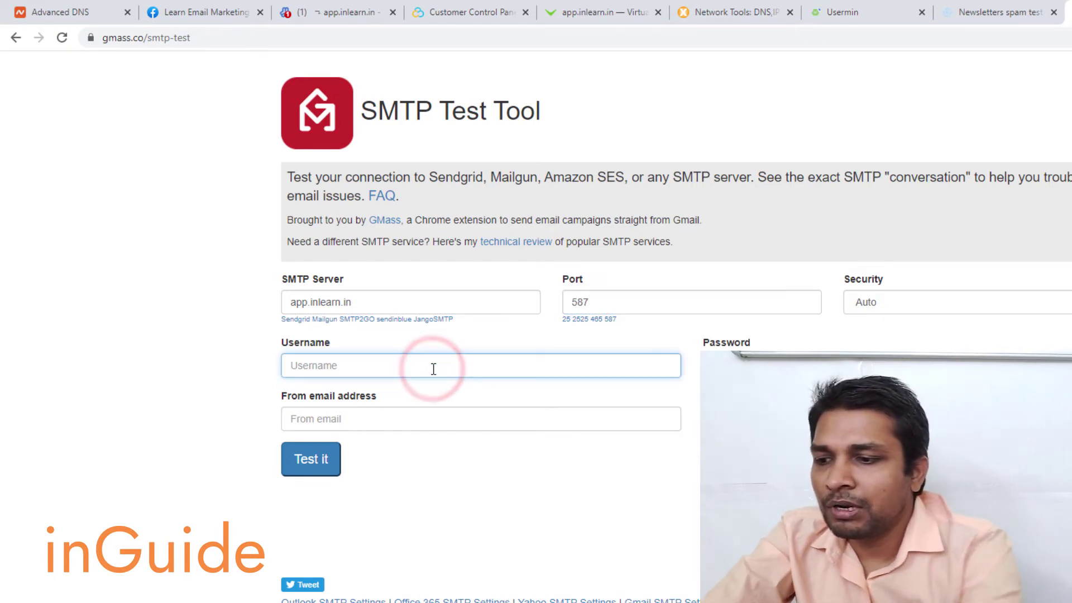
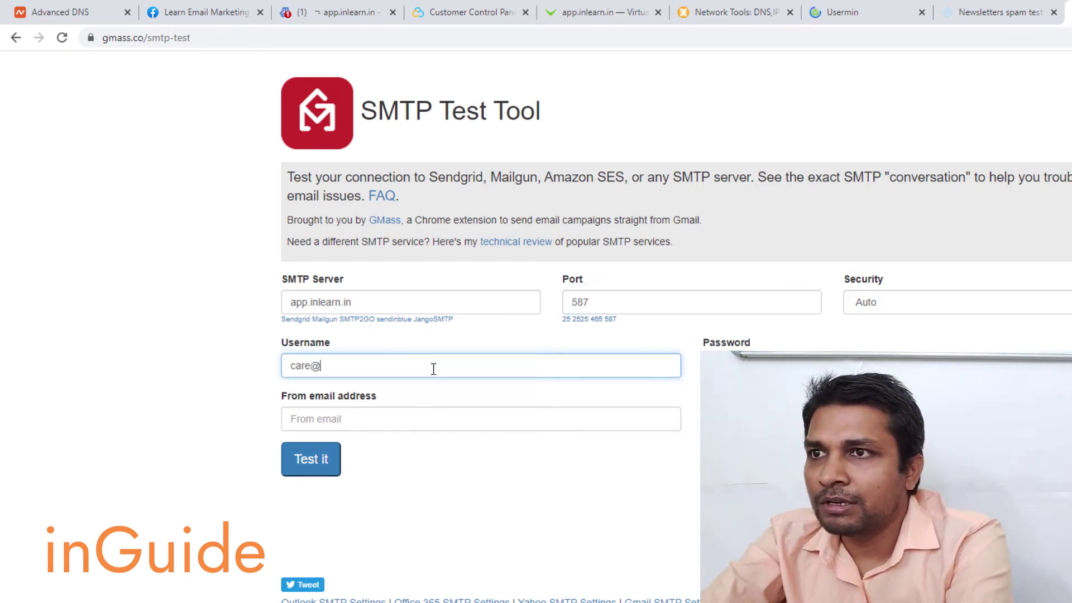
{"action": "left_click", "coordinate": [719, 363]}
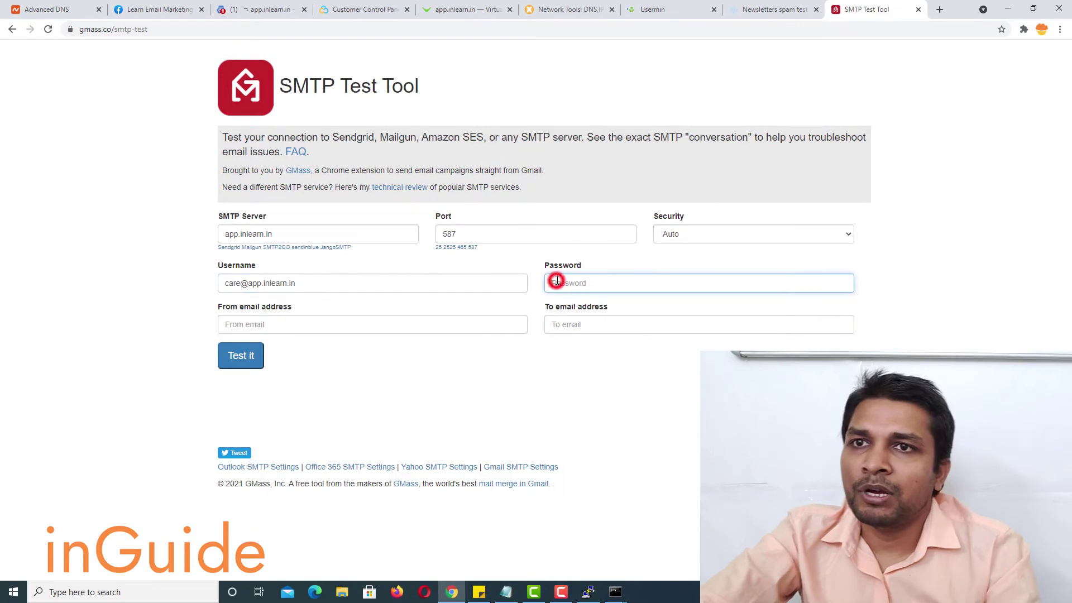
{"action": "type", "text": "•••••••••"}
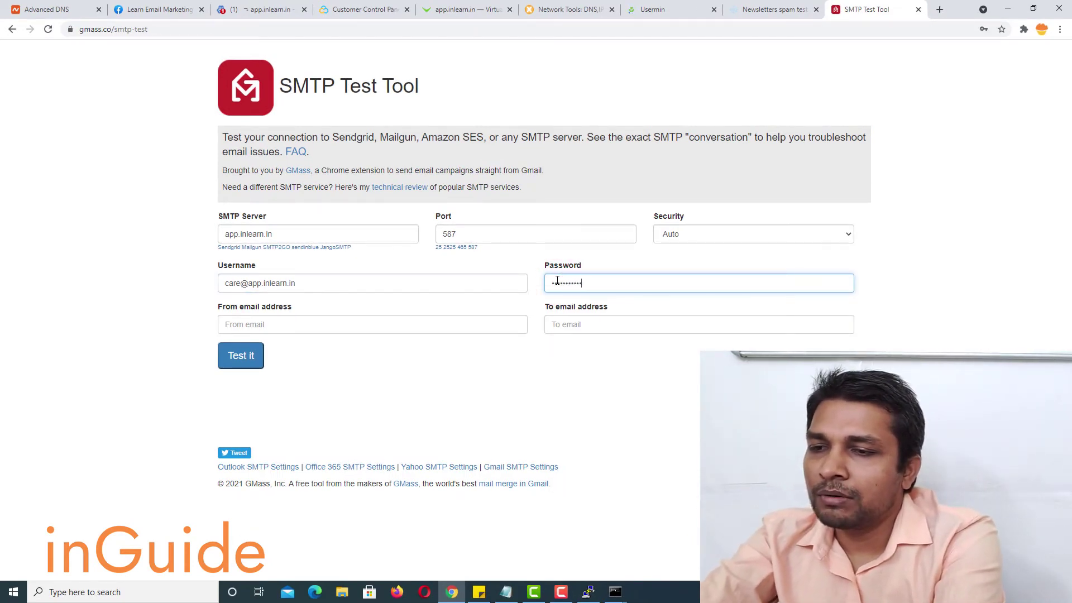
- Use the mailbox address as sender and the mail-tester address as recipient, then run the test
{"action": "left_click", "coordinate": [435, 317]}
{"action": "triple_click", "coordinate": [341, 277]}
{"action": "key", "text": "ctrl+c"}
{"action": "left_click", "coordinate": [359, 321]}
{"action": "key", "text": "ctrl+v"}
{"action": "left_click", "coordinate": [597, 322]}
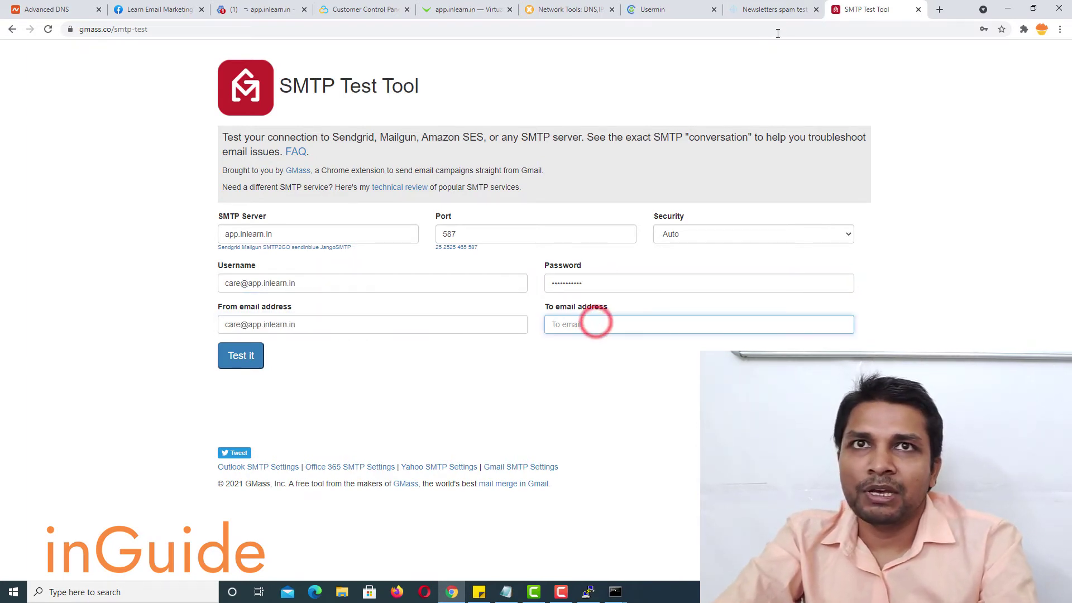
{"action": "left_click", "coordinate": [776, 9]}
{"action": "left_click", "coordinate": [868, 9]}
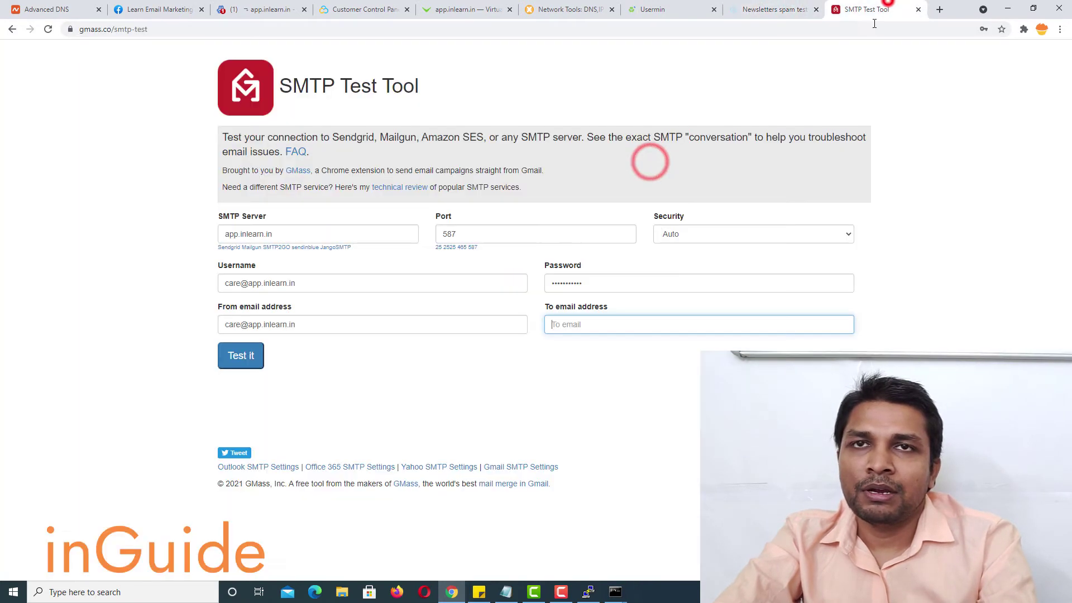
{"action": "key", "text": "ctrl+v"}
{"action": "left_click", "coordinate": [245, 365]}
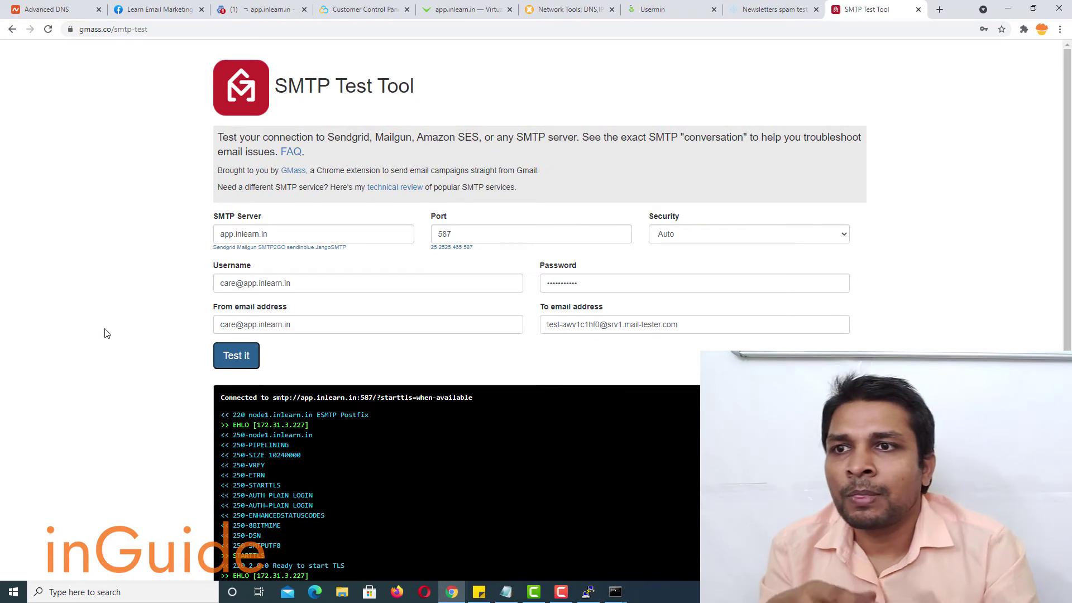
- Review the 535 authentication failure message in the SMTP test output
{"action": "scroll", "coordinate": [121, 327], "scroll_direction": "down", "scroll_amount": 6}
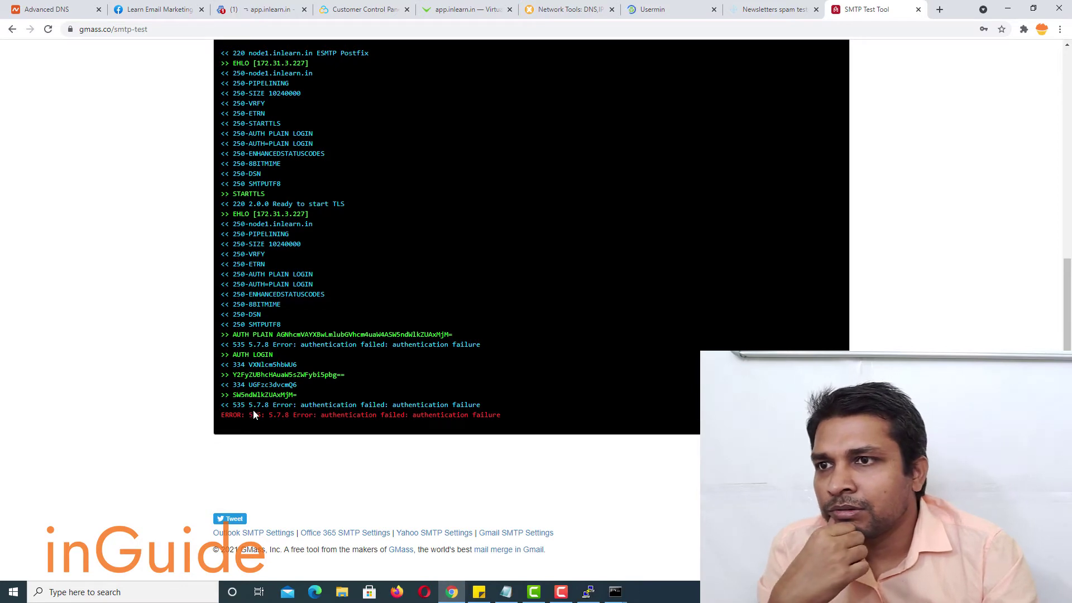
{"action": "left_click_drag", "start_coordinate": [256, 409], "coordinate": [467, 415]}
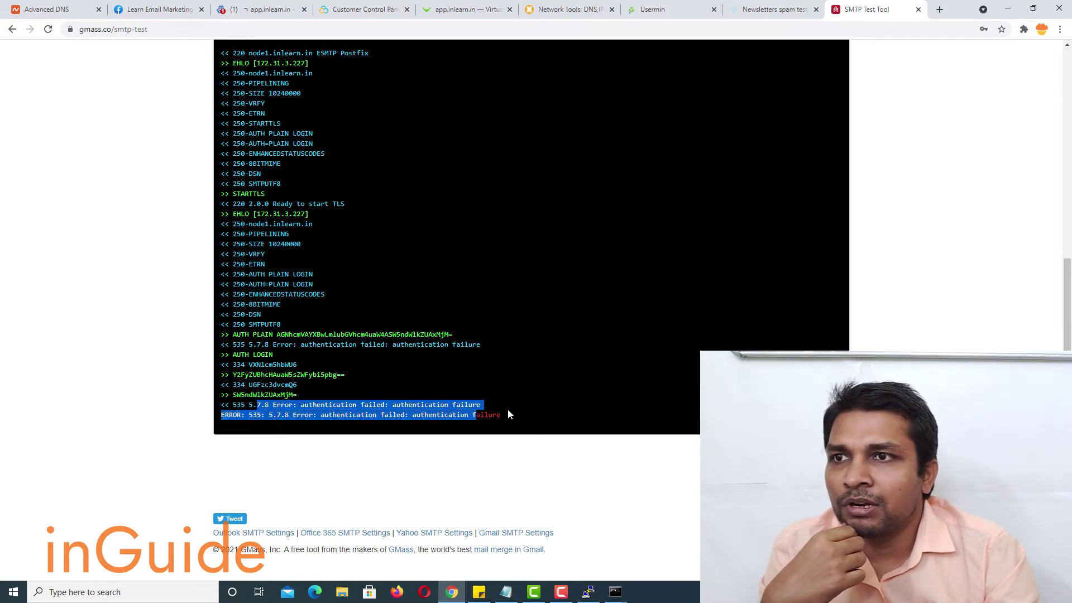
{"action": "scroll", "coordinate": [542, 405], "scroll_direction": "up", "scroll_amount": 6}
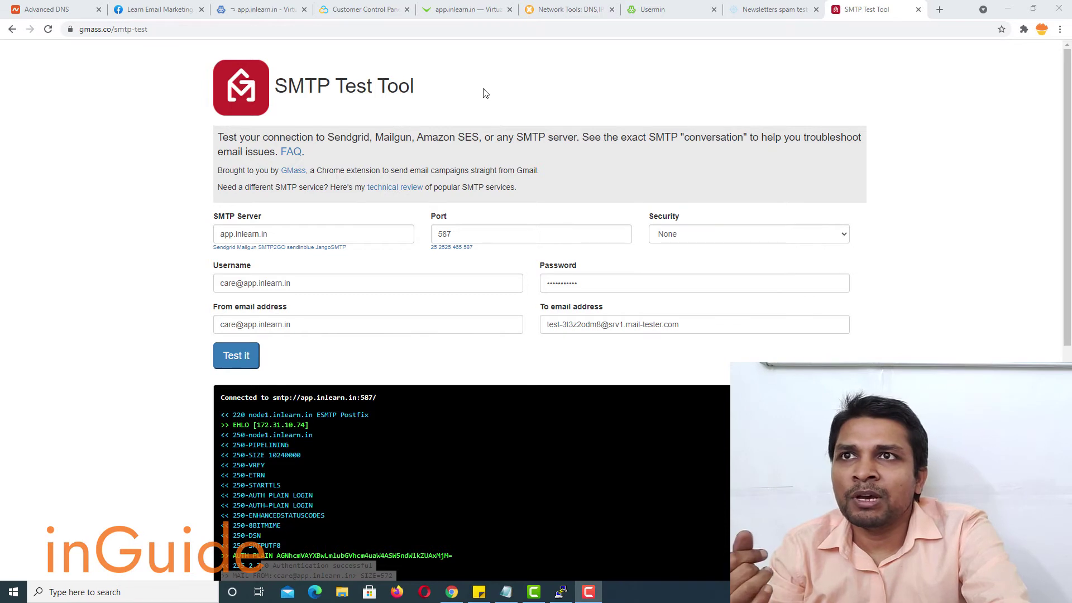
- Set app.inlearn.in's outgoing email to use the virtual server's address 209.126.84.23 and save
{"action": "left_click", "coordinate": [233, 14]}
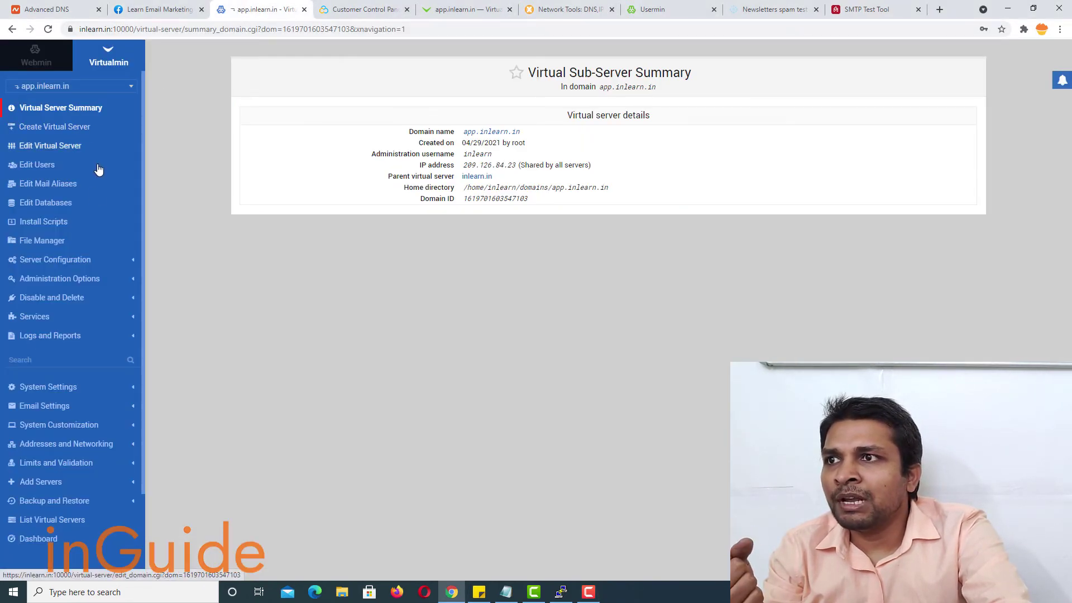
{"action": "left_click", "coordinate": [71, 260]}
{"action": "scroll", "coordinate": [74, 268], "scroll_direction": "down", "scroll_amount": 3}
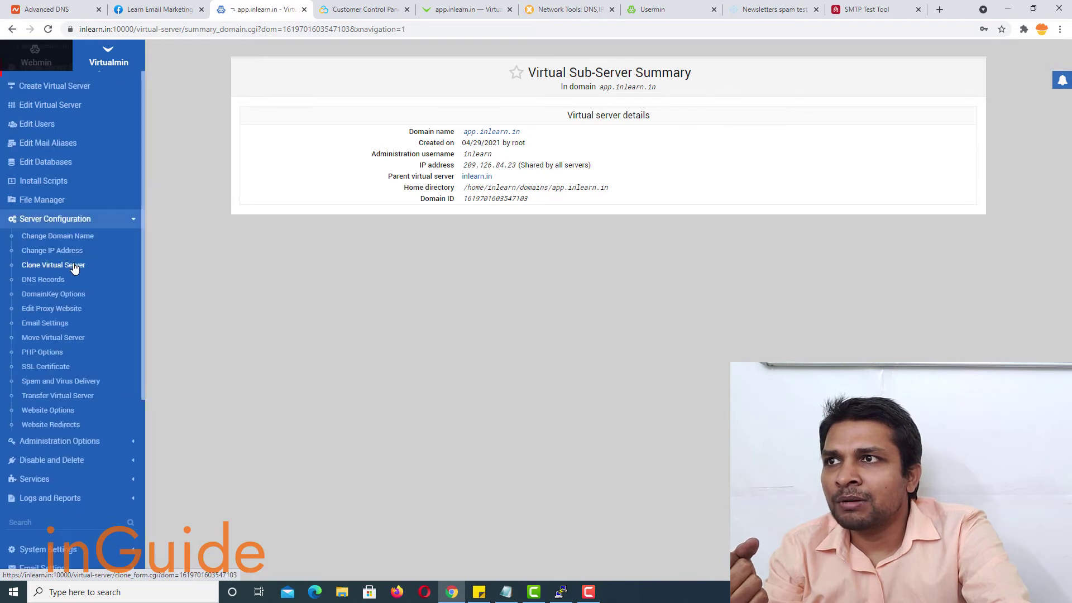
{"action": "scroll", "coordinate": [75, 266], "scroll_direction": "up", "scroll_amount": 2}
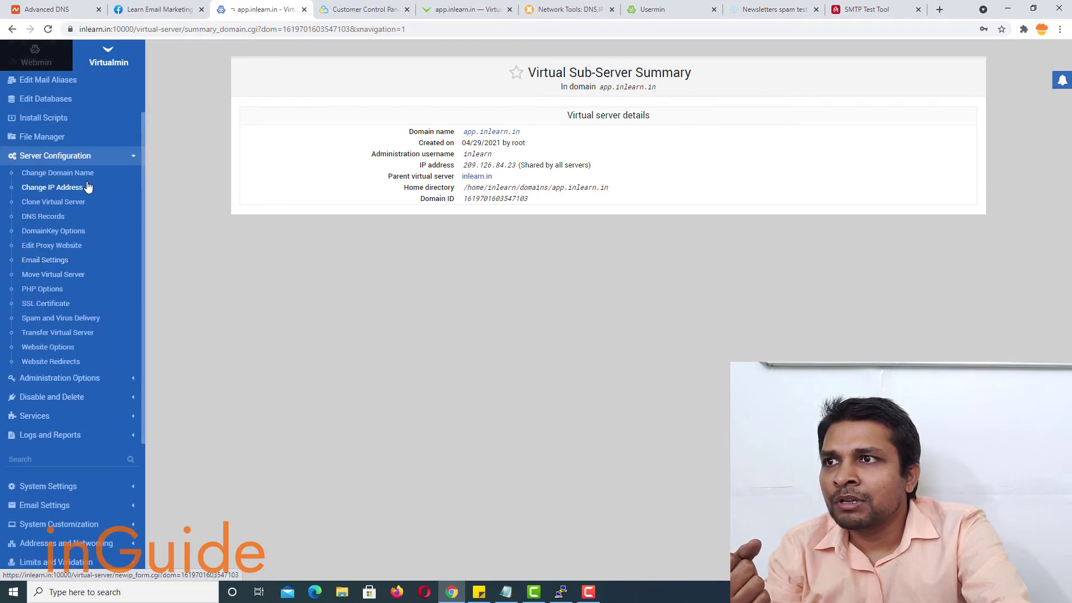
{"action": "left_click", "coordinate": [60, 264]}
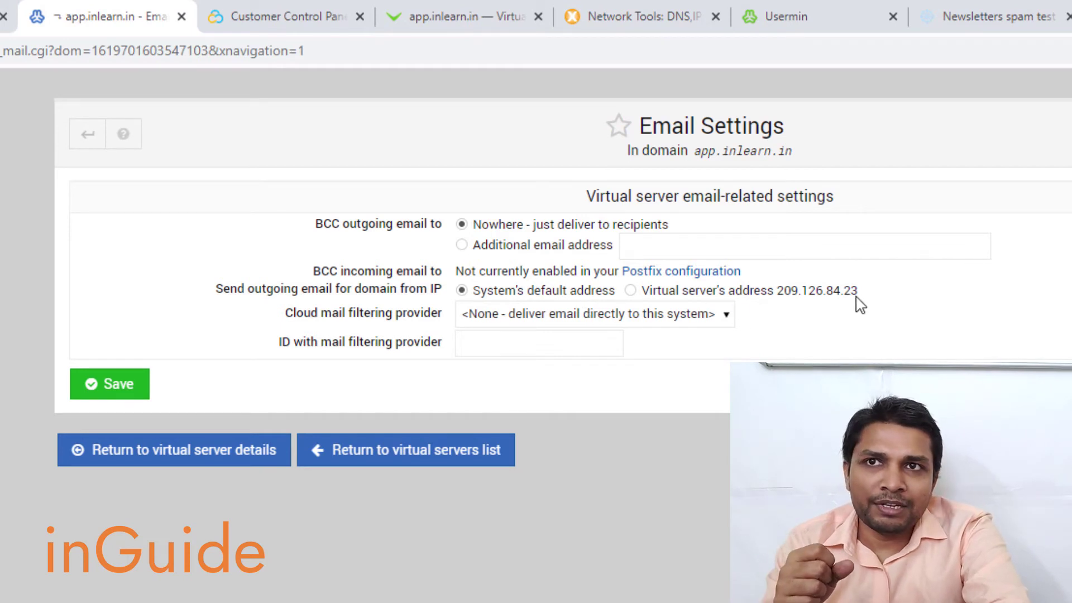
{"action": "left_click", "coordinate": [633, 291]}
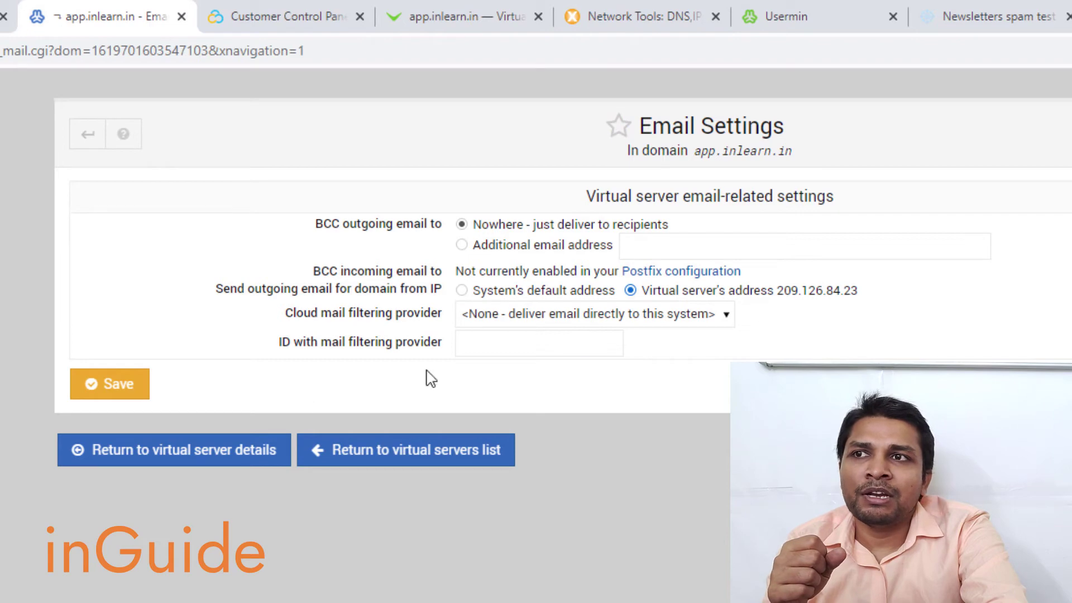
{"action": "left_click", "coordinate": [117, 394]}
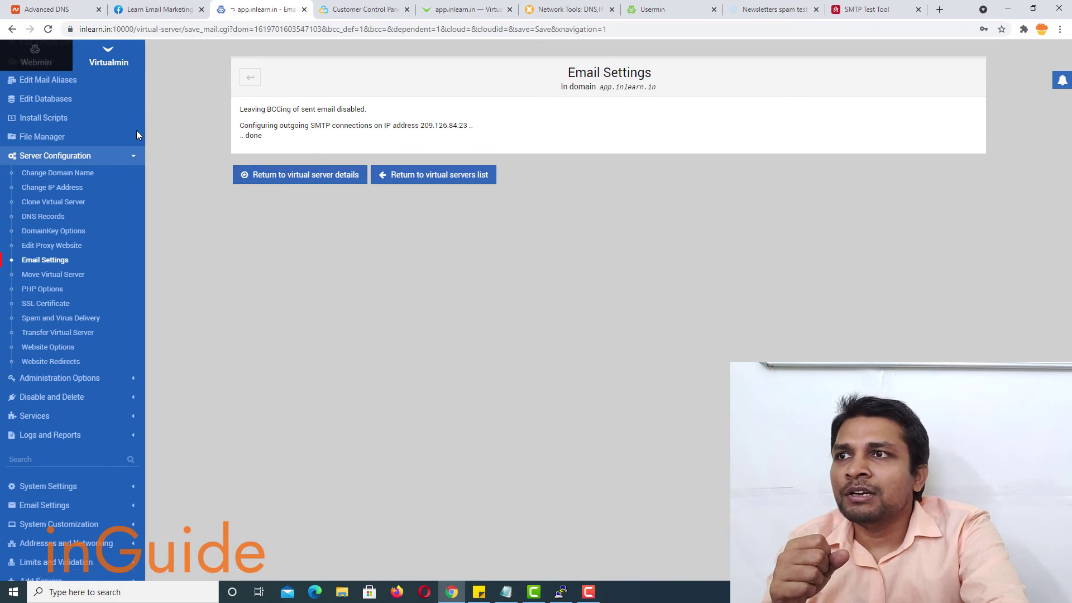
- Rerun the SMTP test, then resend it to the fresh mail-tester address as recipient
{"action": "left_click", "coordinate": [853, 12]}
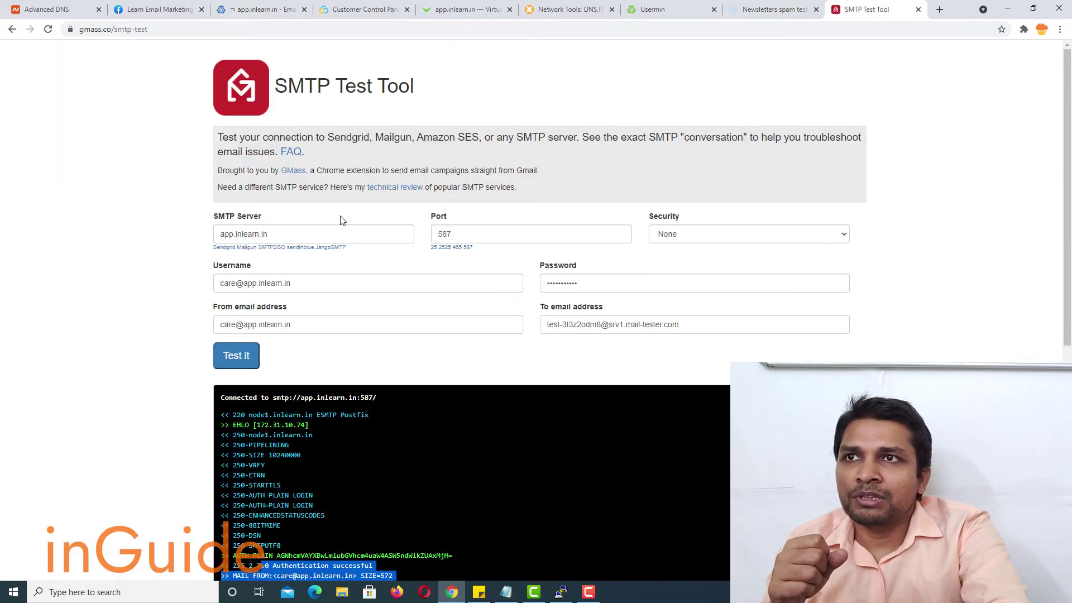
{"action": "left_click", "coordinate": [229, 364]}
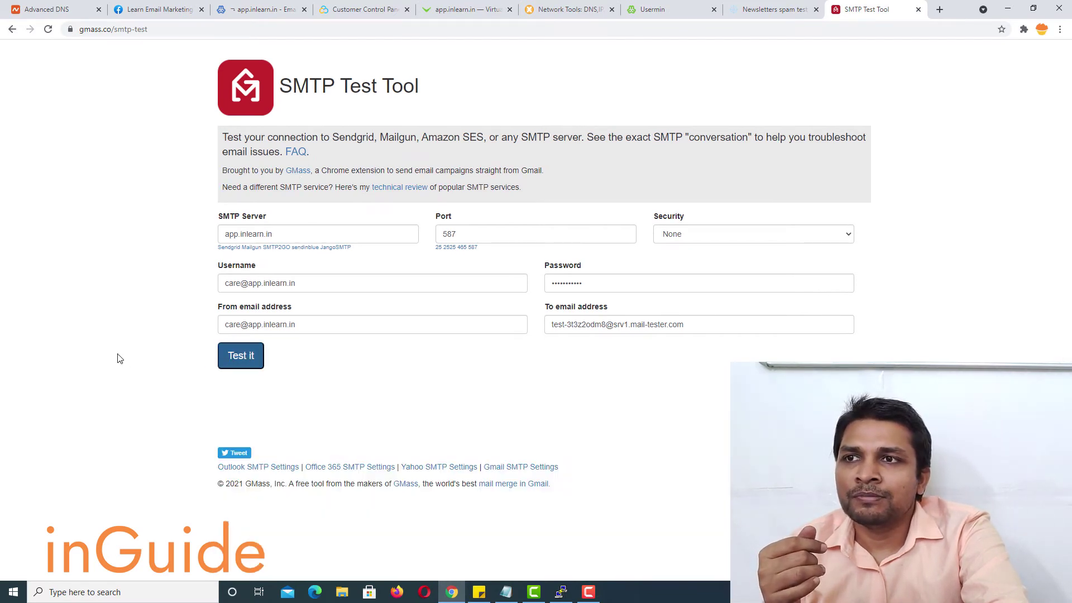
{"action": "scroll", "coordinate": [125, 352], "scroll_direction": "down", "scroll_amount": 7}
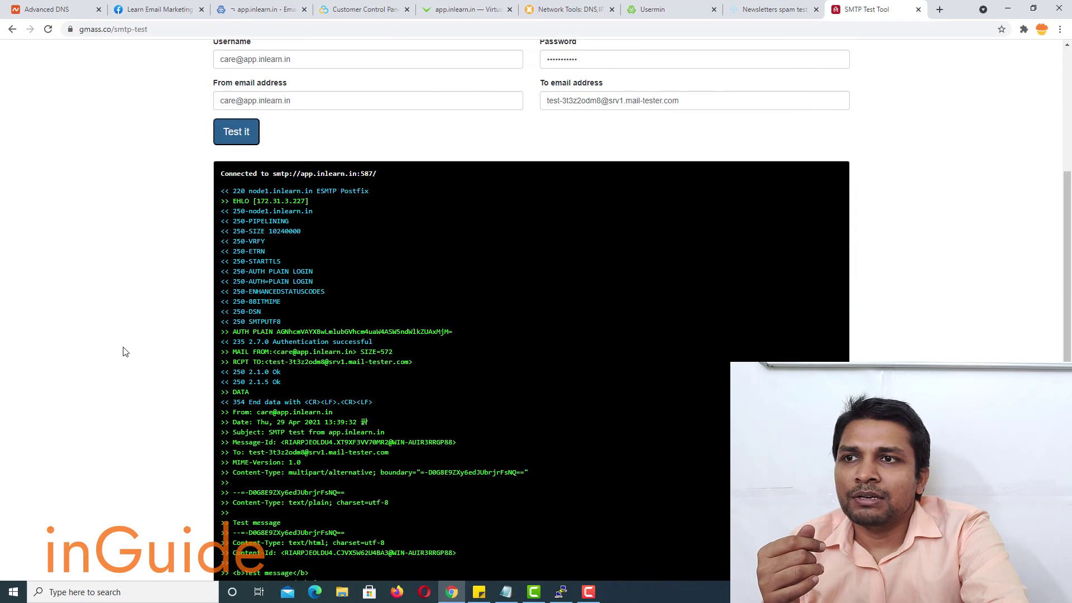
{"action": "left_click", "coordinate": [769, 11]}
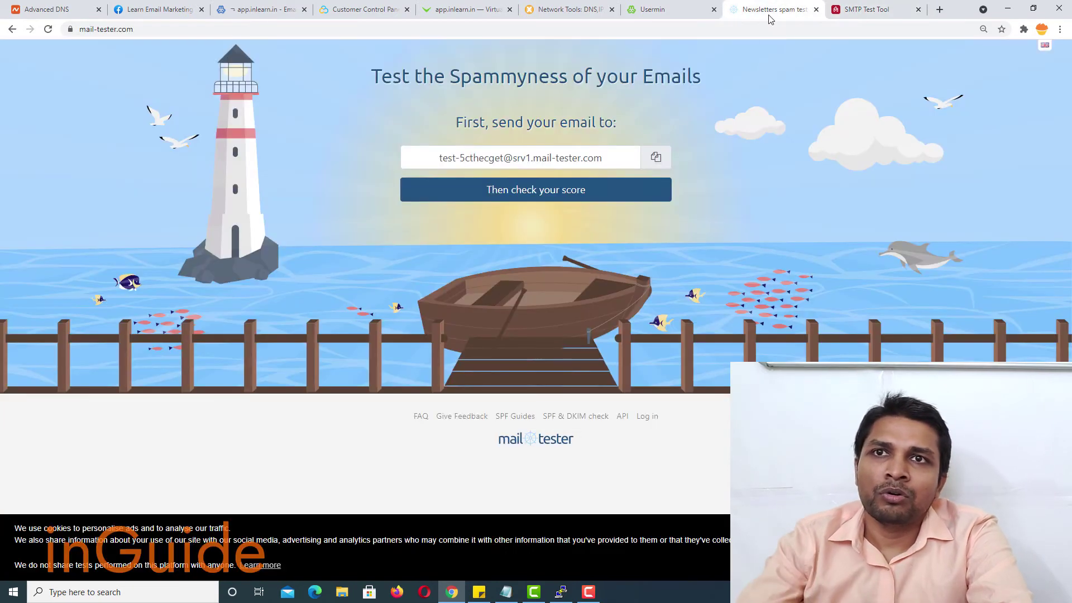
{"action": "left_click", "coordinate": [657, 161]}
{"action": "left_click", "coordinate": [877, 17]}
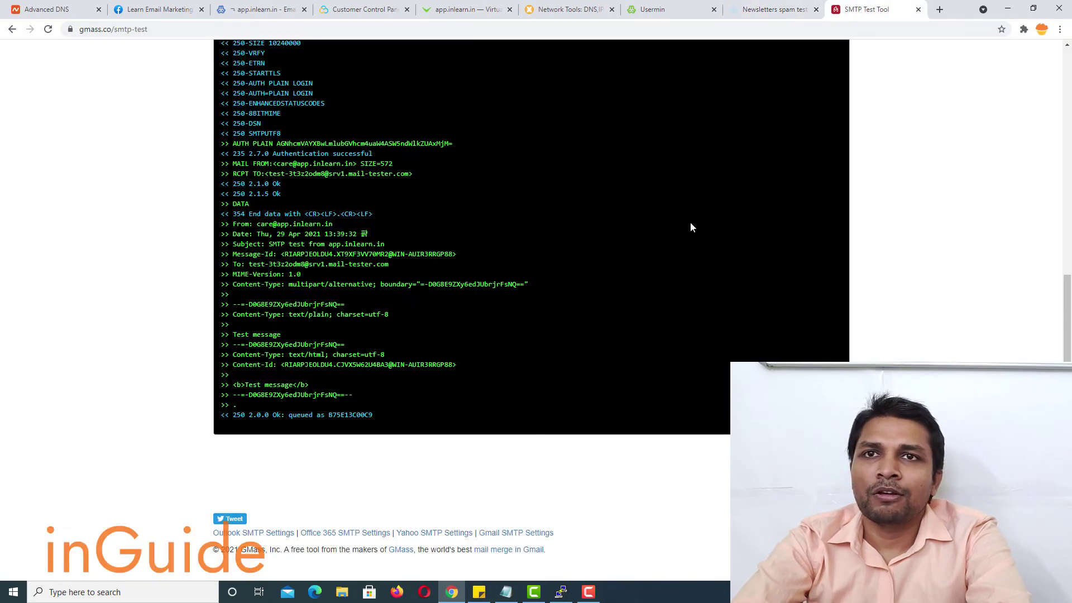
{"action": "scroll", "coordinate": [663, 162], "scroll_direction": "up", "scroll_amount": 7}
{"action": "left_click_drag", "start_coordinate": [687, 328], "coordinate": [479, 348]}
{"action": "key", "text": "ctrl+v"}
{"action": "left_click", "coordinate": [250, 362]}
- Request the mail-tester score, which lands on its paid-plan checkout page
{"action": "scroll", "coordinate": [140, 343], "scroll_direction": "down", "scroll_amount": 5}
{"action": "scroll", "coordinate": [140, 343], "scroll_direction": "down", "scroll_amount": 4}
{"action": "scroll", "coordinate": [139, 343], "scroll_direction": "up", "scroll_amount": 9}
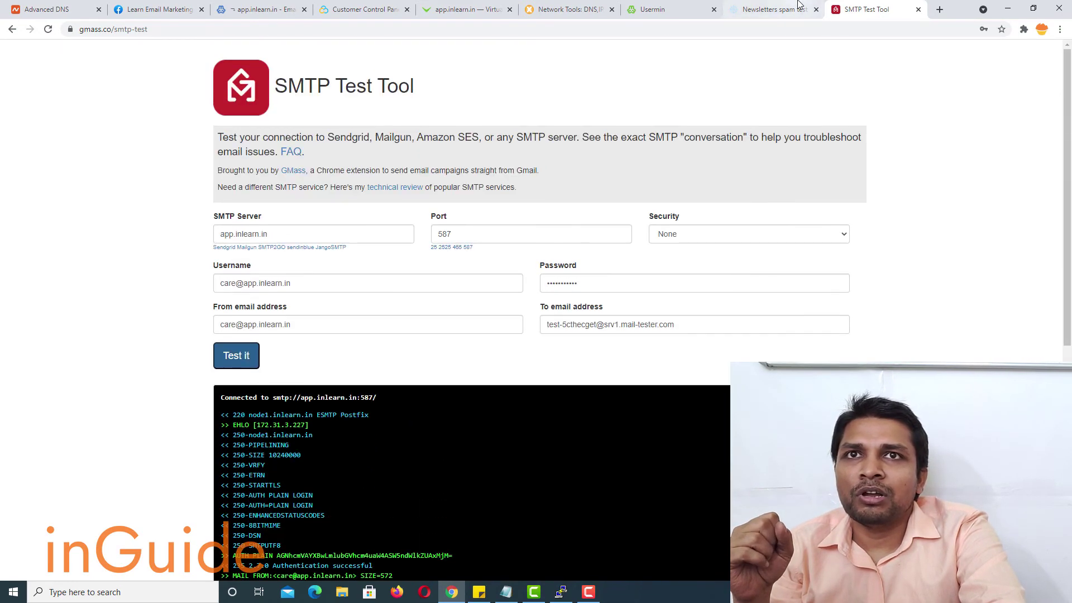
{"action": "left_click", "coordinate": [800, 9]}
{"action": "left_click", "coordinate": [570, 196]}
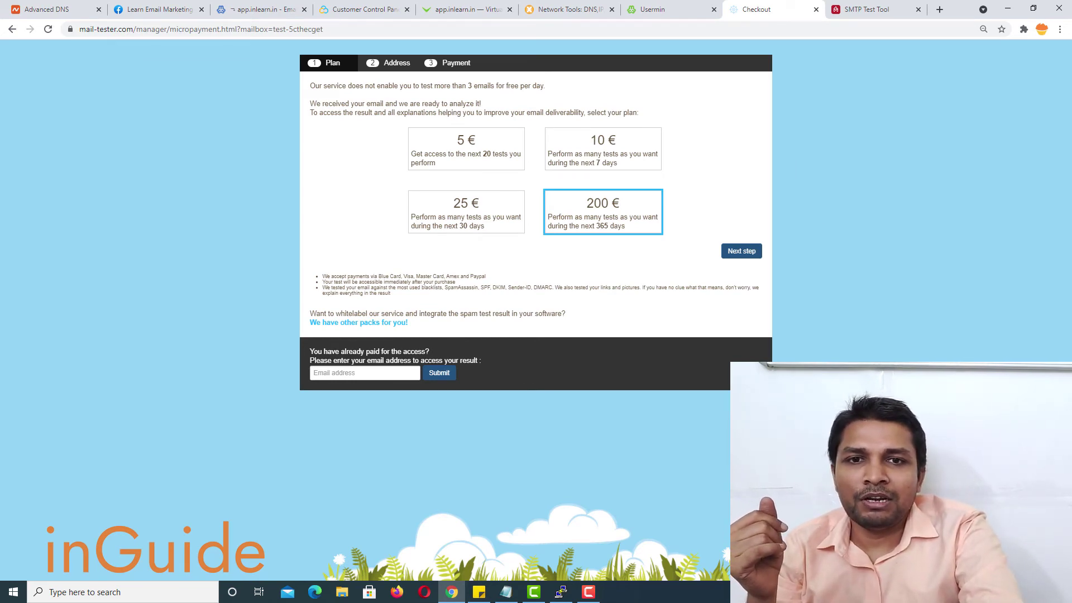
- Launch OpenVPN GUI to connect Anonymize-VPN and strip the checkout part from the mail-tester URL
{"action": "left_click", "coordinate": [5, 591]}
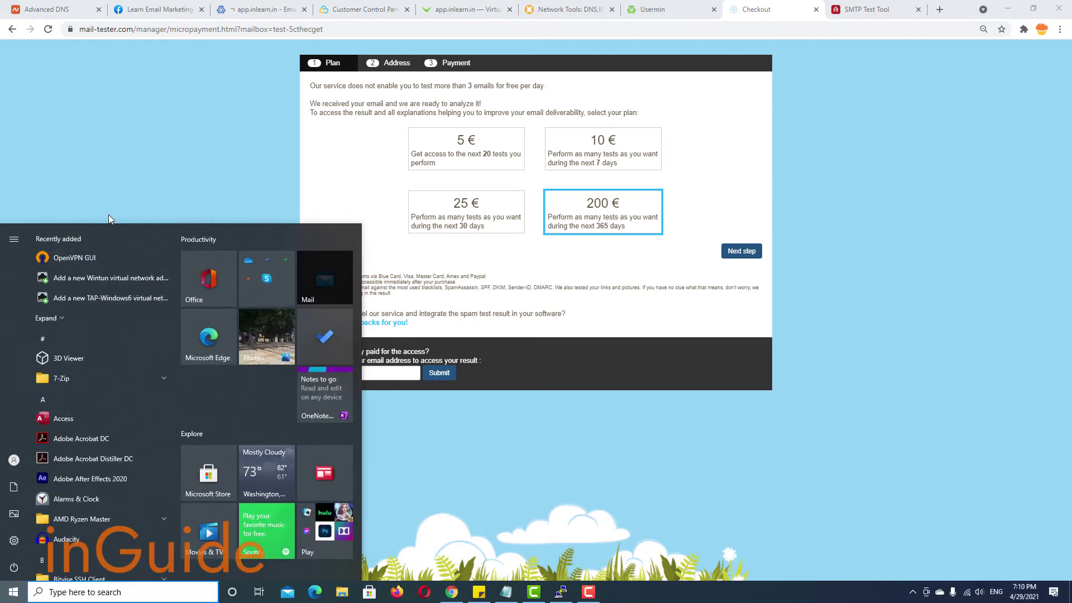
{"action": "type", "text": "open"}
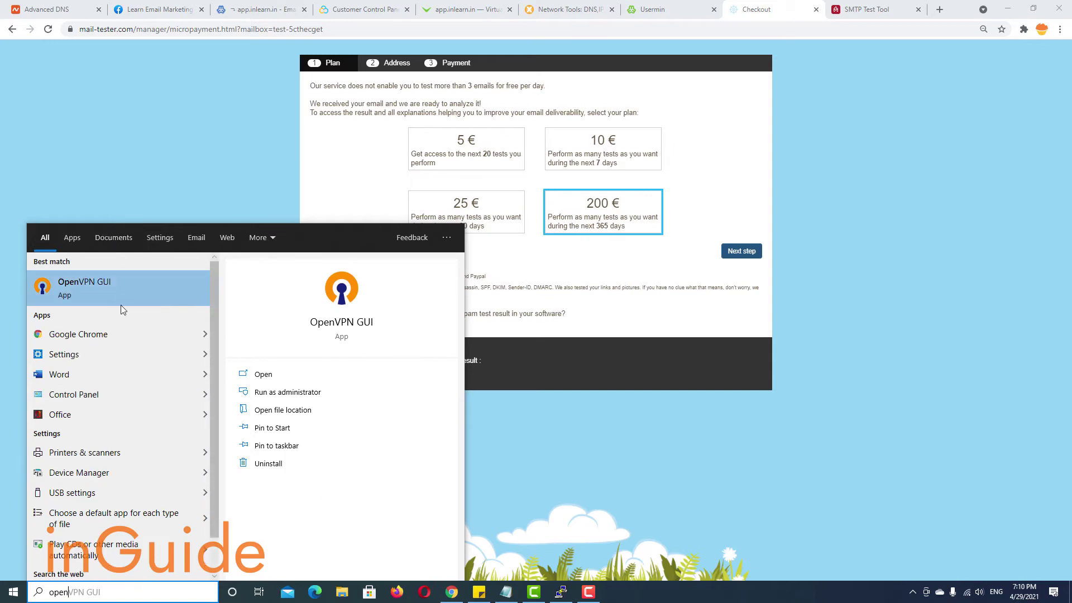
{"action": "type", "text": "n"}
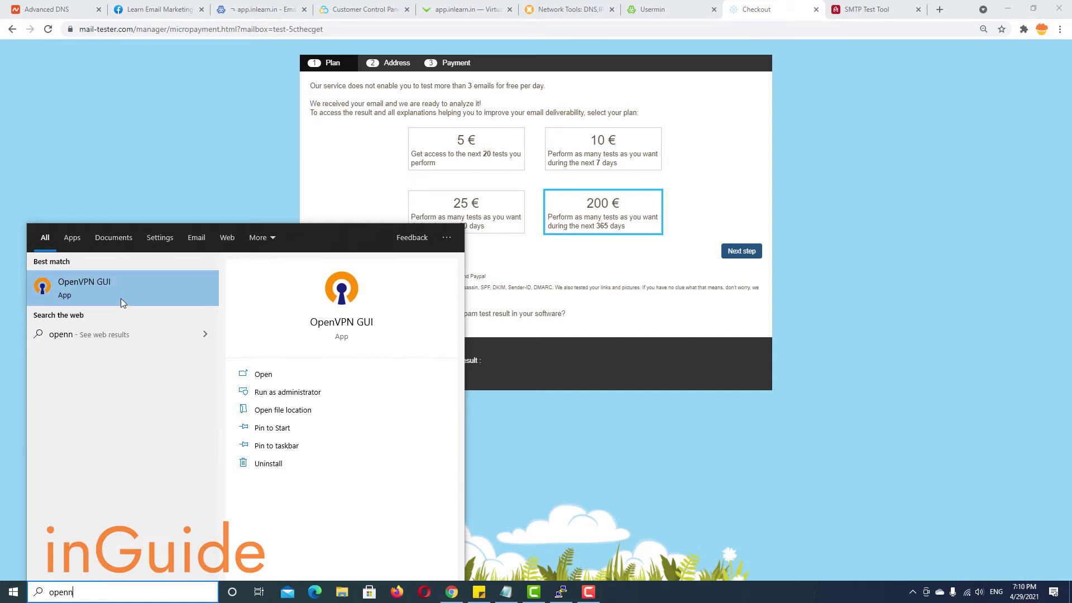
{"action": "left_click", "coordinate": [120, 288]}
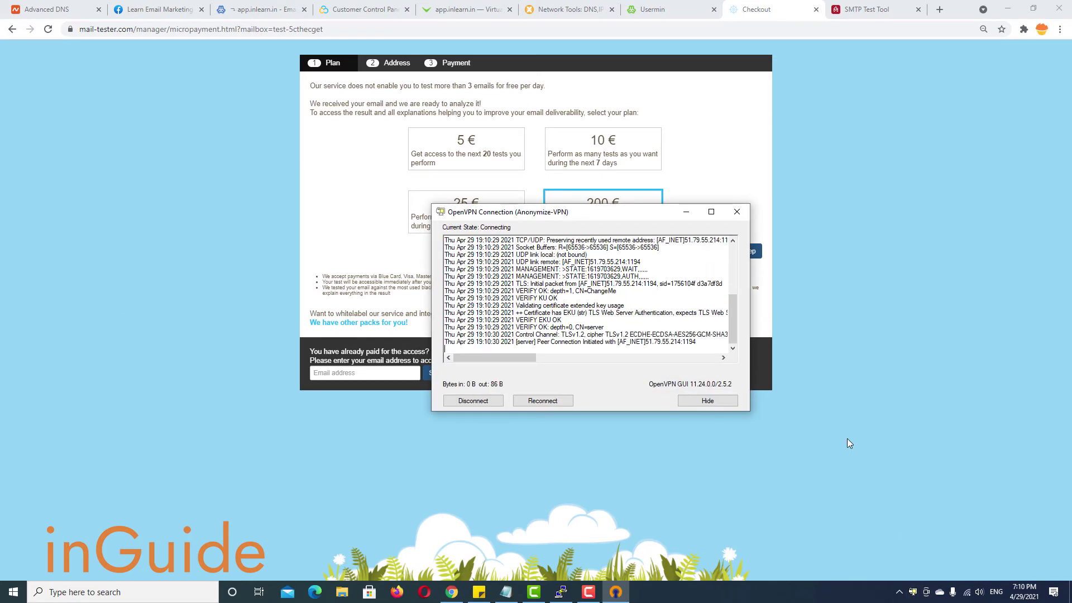
{"action": "left_click_drag", "start_coordinate": [137, 29], "coordinate": [272, 32]}
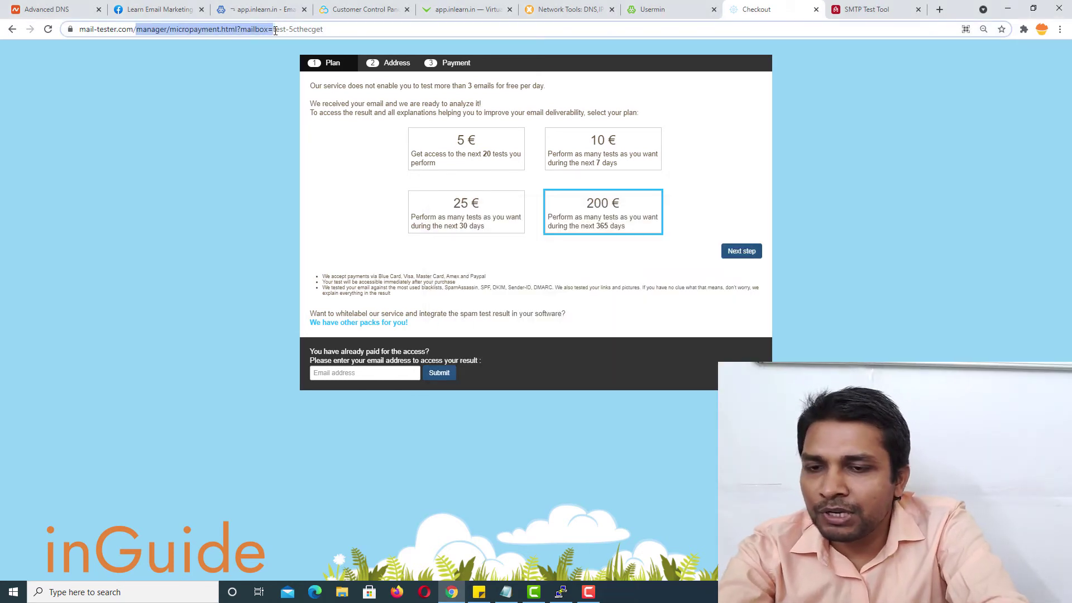
{"action": "key", "text": "BackSpace"}
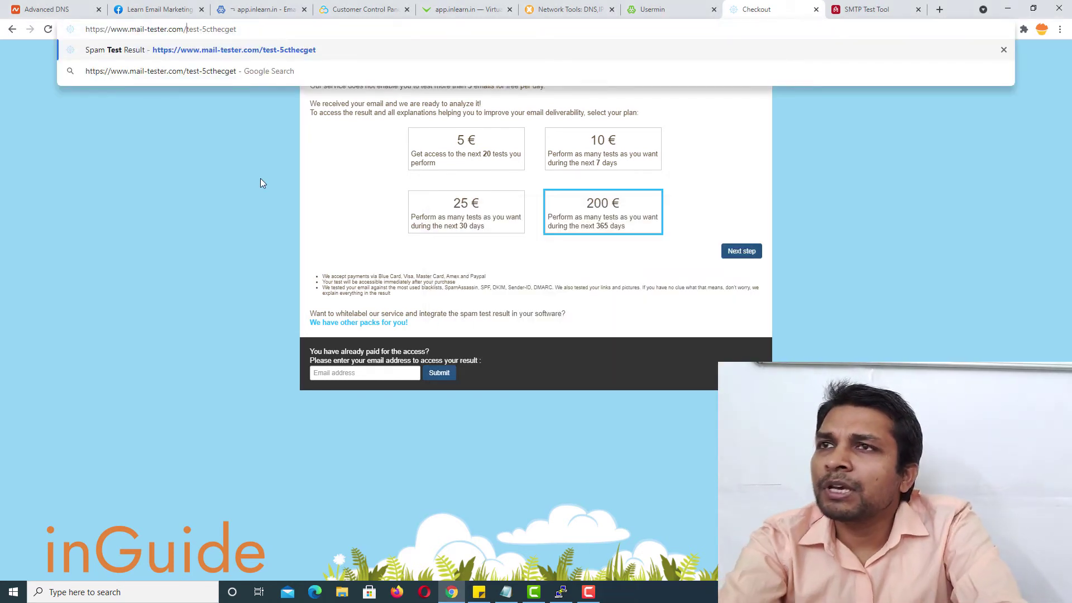
- Load the mail-tester result and expand SpamAssassin, authentication and pending DNS modification details
{"action": "key", "text": "Return"}
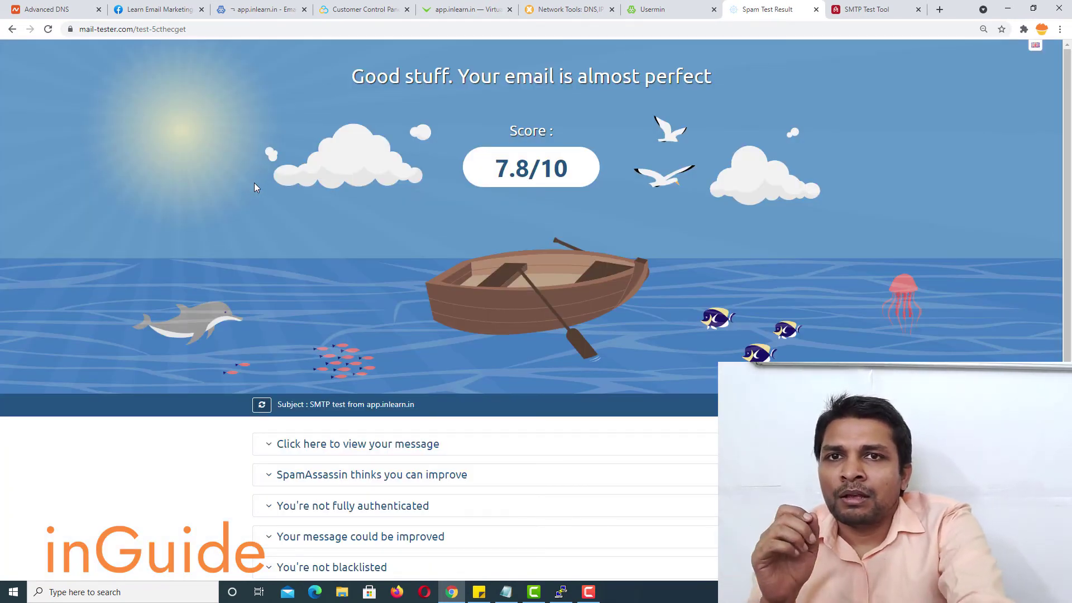
{"action": "scroll", "coordinate": [238, 174], "scroll_direction": "down", "scroll_amount": 4}
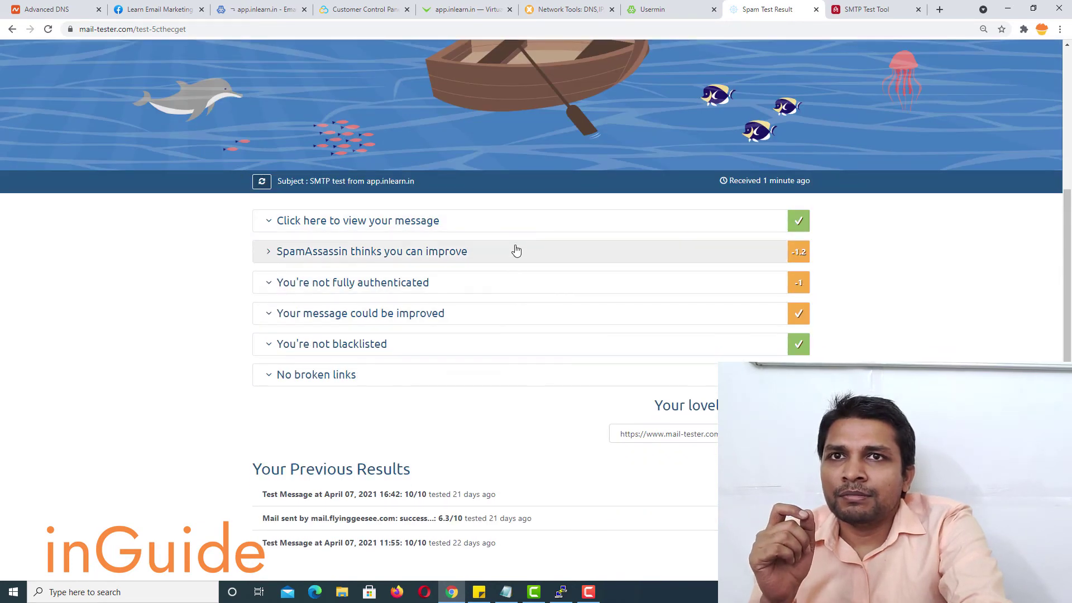
{"action": "scroll", "coordinate": [514, 250], "scroll_direction": "up", "scroll_amount": 4}
{"action": "scroll", "coordinate": [517, 249], "scroll_direction": "down", "scroll_amount": 5}
{"action": "left_click", "coordinate": [508, 205]}
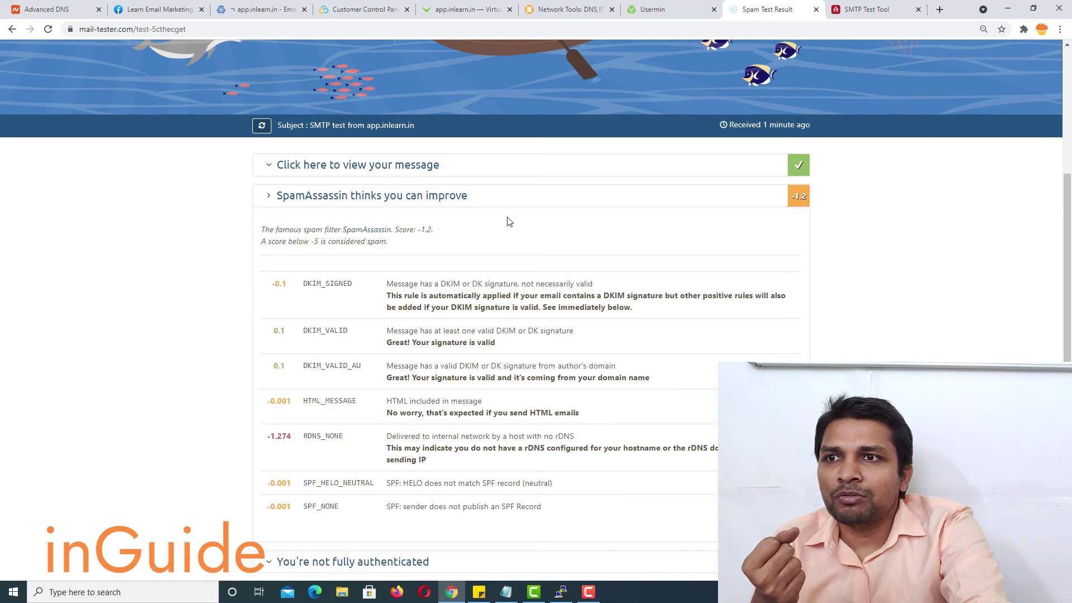
{"action": "scroll", "coordinate": [503, 234], "scroll_direction": "down", "scroll_amount": 5}
{"action": "left_click", "coordinate": [489, 279]}
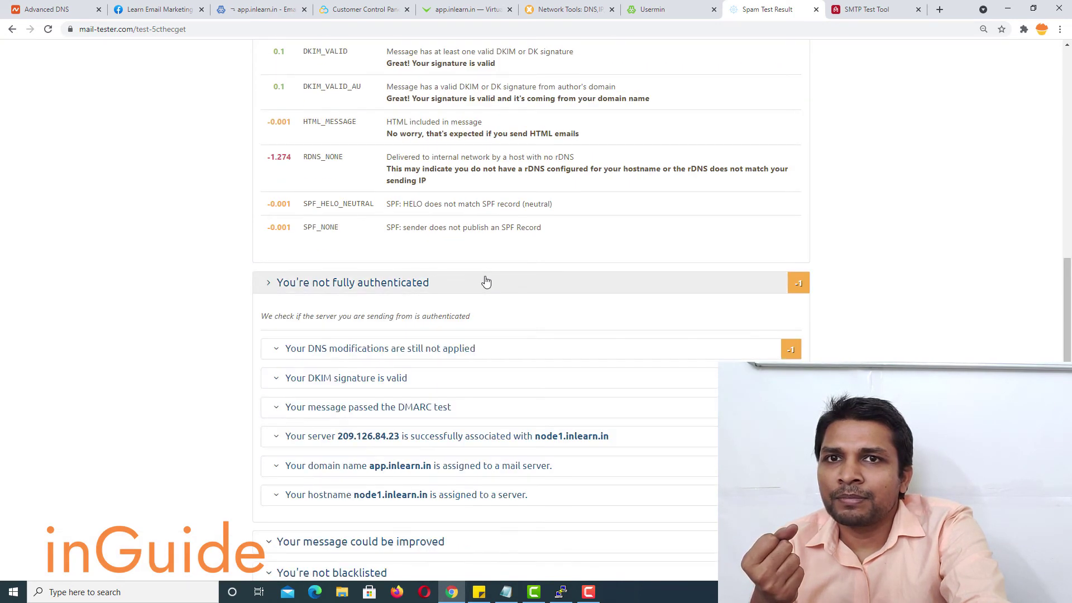
{"action": "scroll", "coordinate": [486, 280], "scroll_direction": "down", "scroll_amount": 3}
{"action": "left_click", "coordinate": [429, 188]}
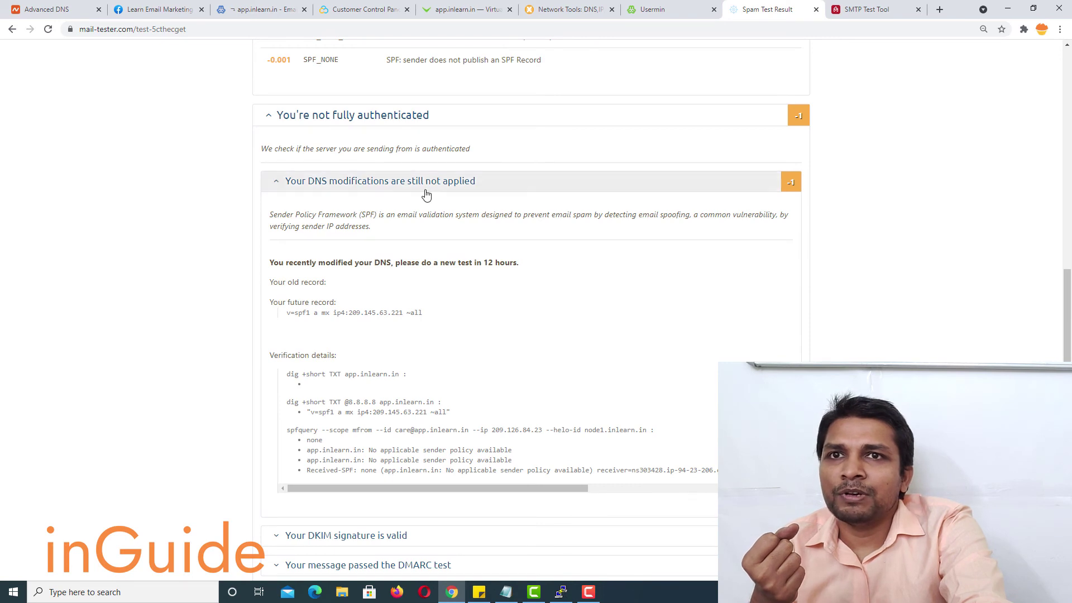
- Select the future SPF record v=spf1 a mx ip4:209.145.63.221 ~all
{"action": "scroll", "coordinate": [657, 316], "scroll_direction": "down", "scroll_amount": 2}
{"action": "scroll", "coordinate": [658, 317], "scroll_direction": "up", "scroll_amount": 3}
{"action": "scroll", "coordinate": [657, 316], "scroll_direction": "down", "scroll_amount": 2}
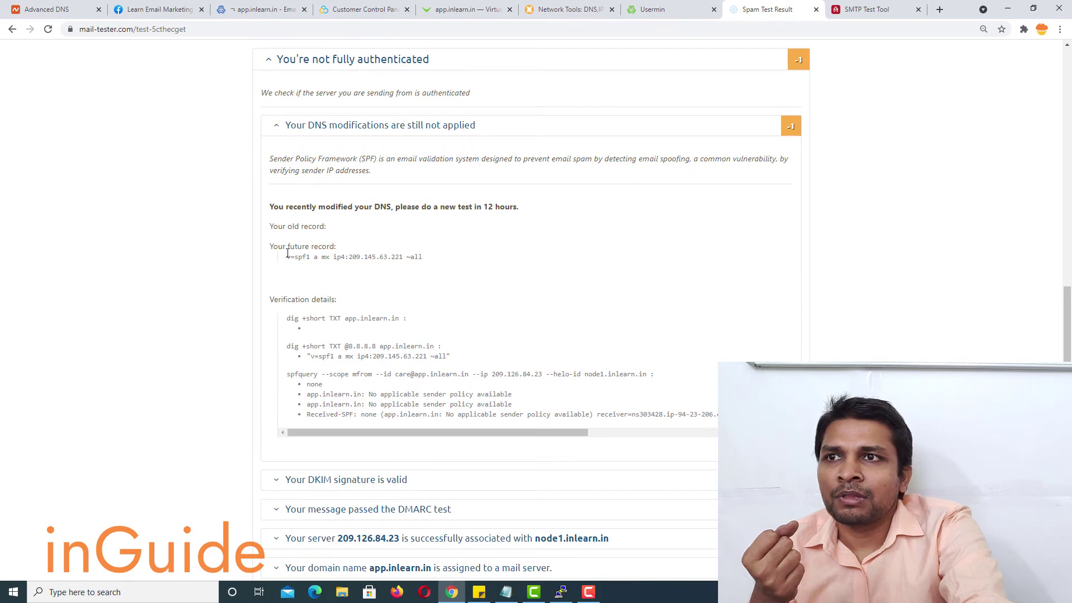
{"action": "left_click_drag", "start_coordinate": [299, 256], "coordinate": [422, 260]}
{"action": "key", "text": "super"}
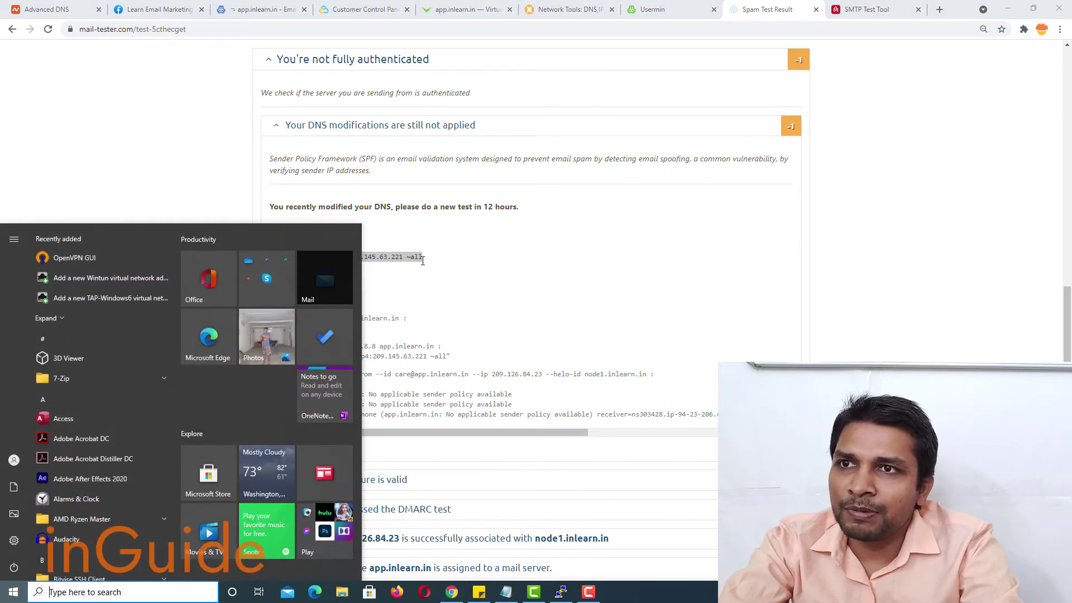
{"action": "left_click", "coordinate": [449, 237]}
{"action": "left_click_drag", "start_coordinate": [284, 262], "coordinate": [429, 264]}
{"action": "key", "text": "ctrl+c"}
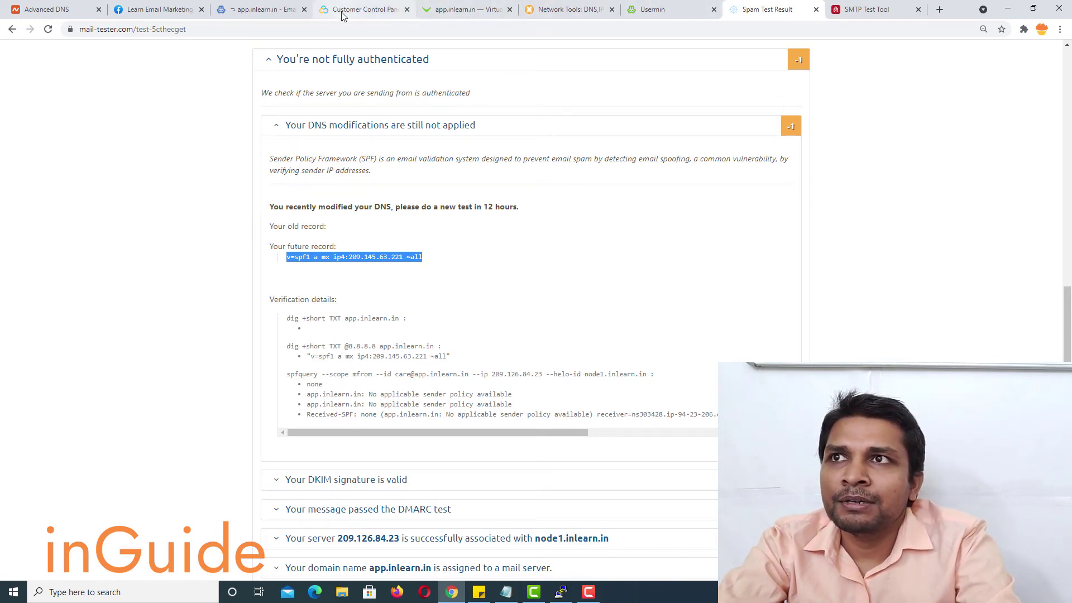
{"action": "left_click", "coordinate": [240, 10]}
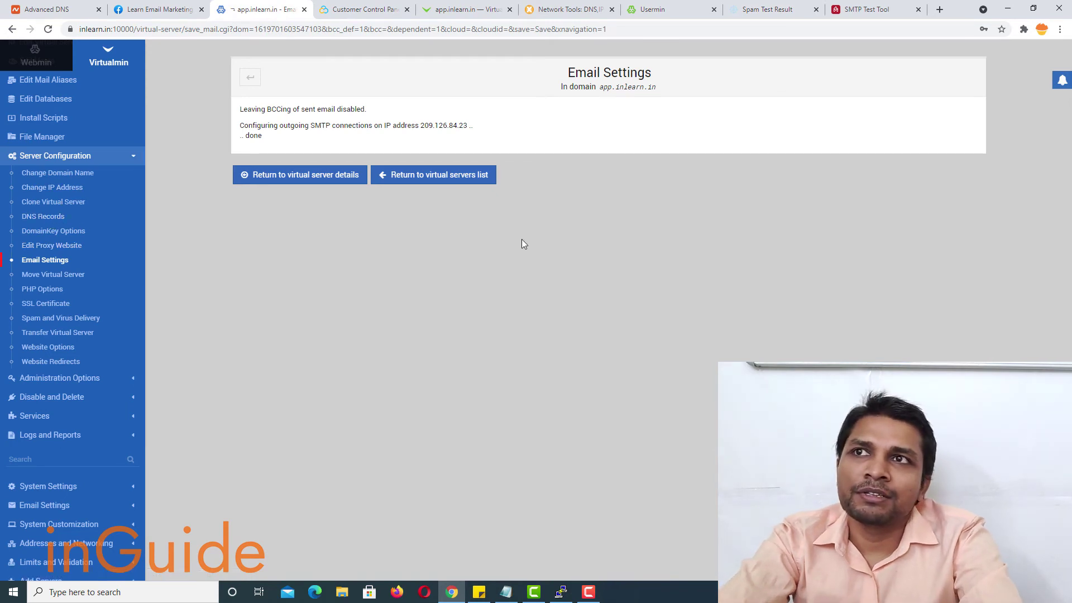
- Start a new TXT record for app.inlearn.in and paste in the copied SPF string
{"action": "left_click", "coordinate": [42, 216]}
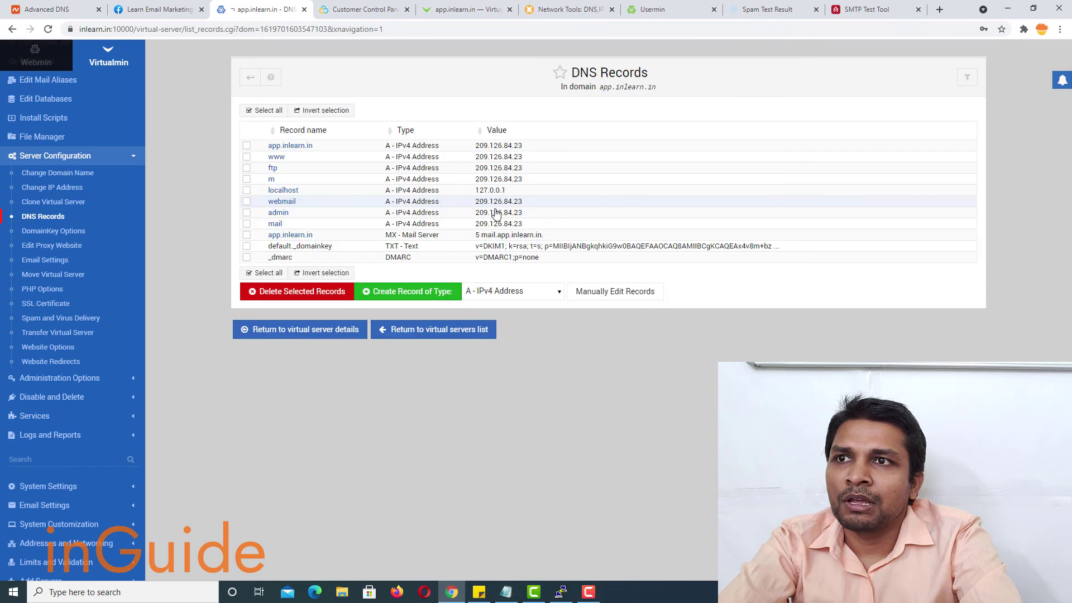
{"action": "left_click", "coordinate": [505, 294]}
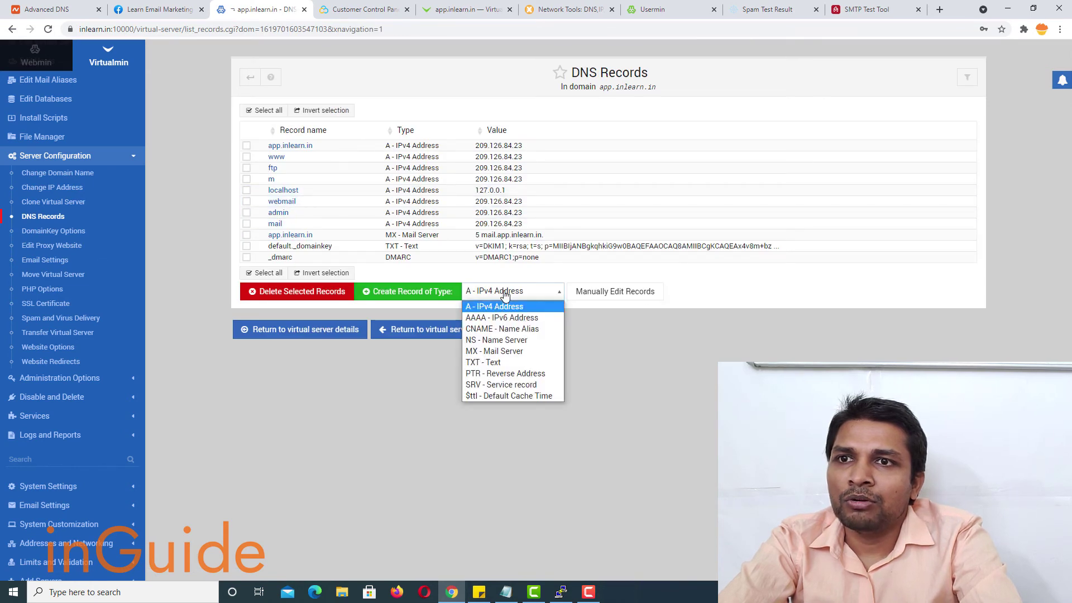
{"action": "left_click", "coordinate": [502, 360]}
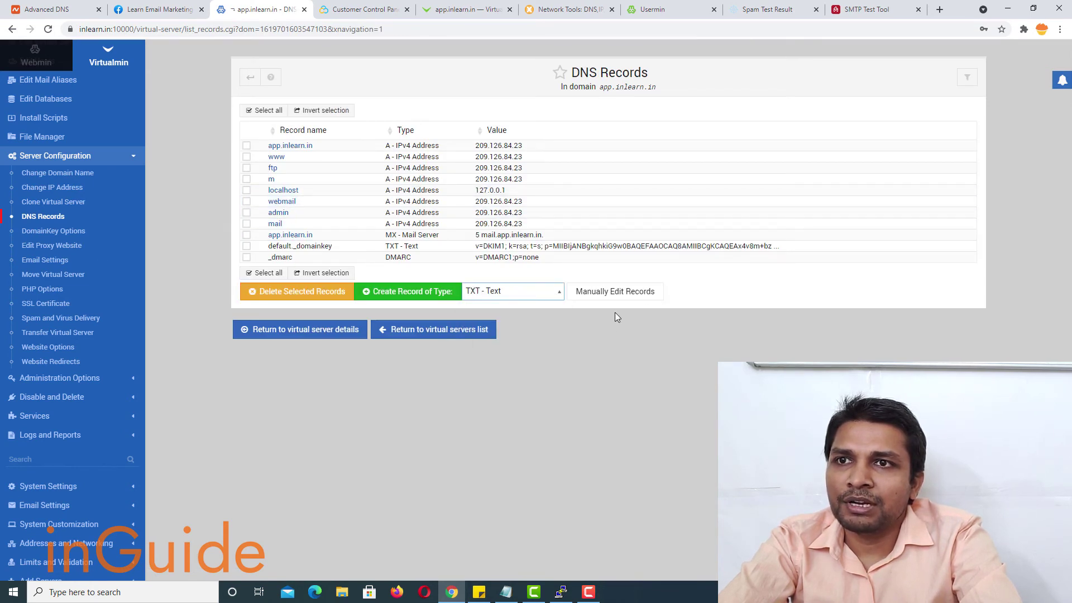
{"action": "left_click", "coordinate": [397, 295]}
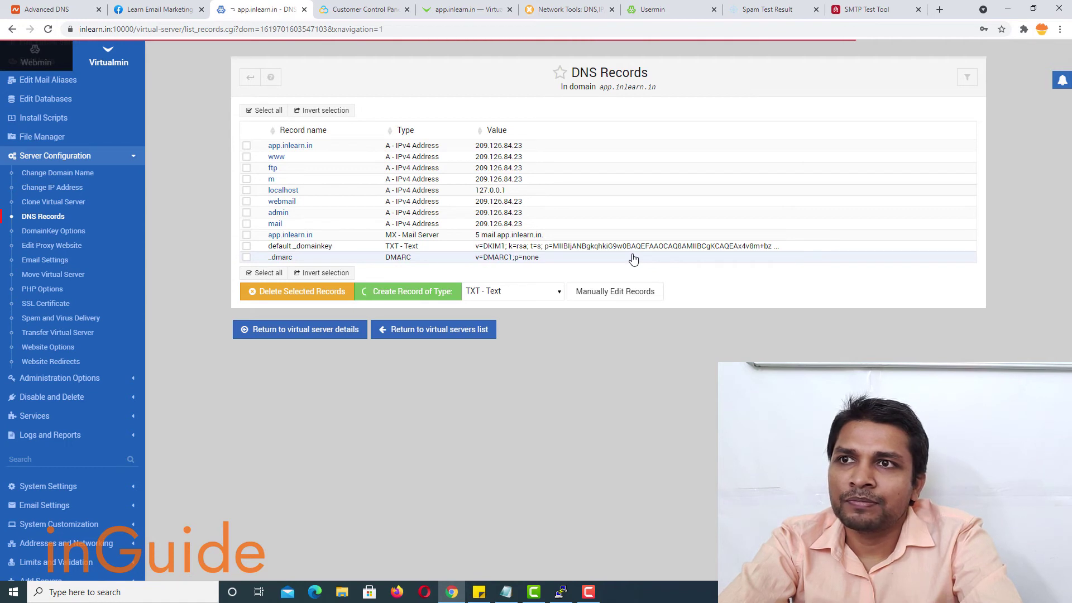
{"action": "left_click", "coordinate": [510, 188]}
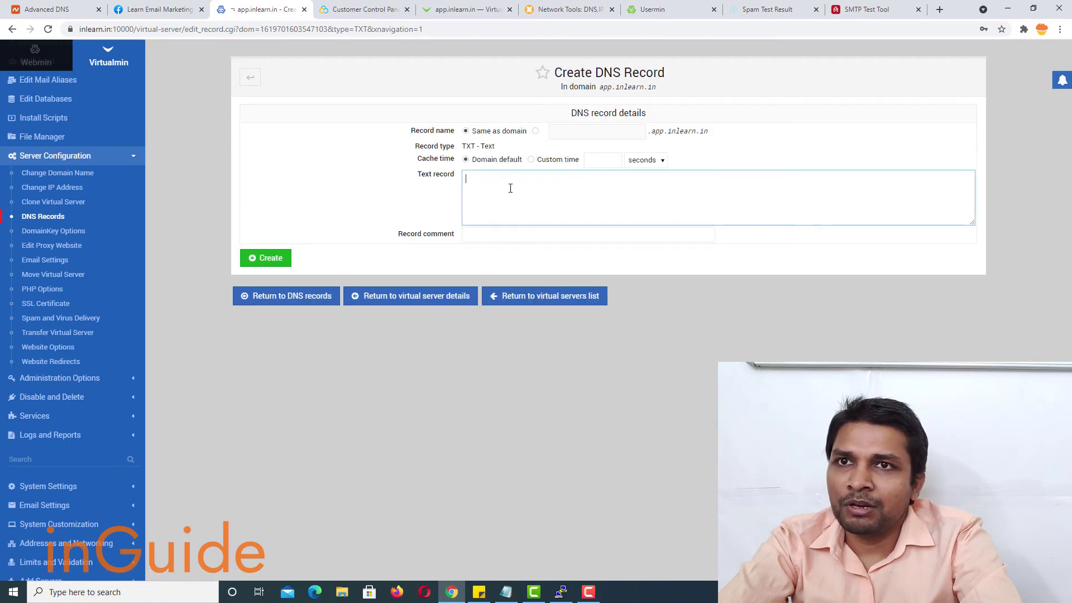
{"action": "key", "text": "ctrl+v"}
- Insert ip4:209.126.84.23 before ~all in the SPF text and create the record
{"action": "left_click_drag", "start_coordinate": [528, 178], "coordinate": [586, 179]}
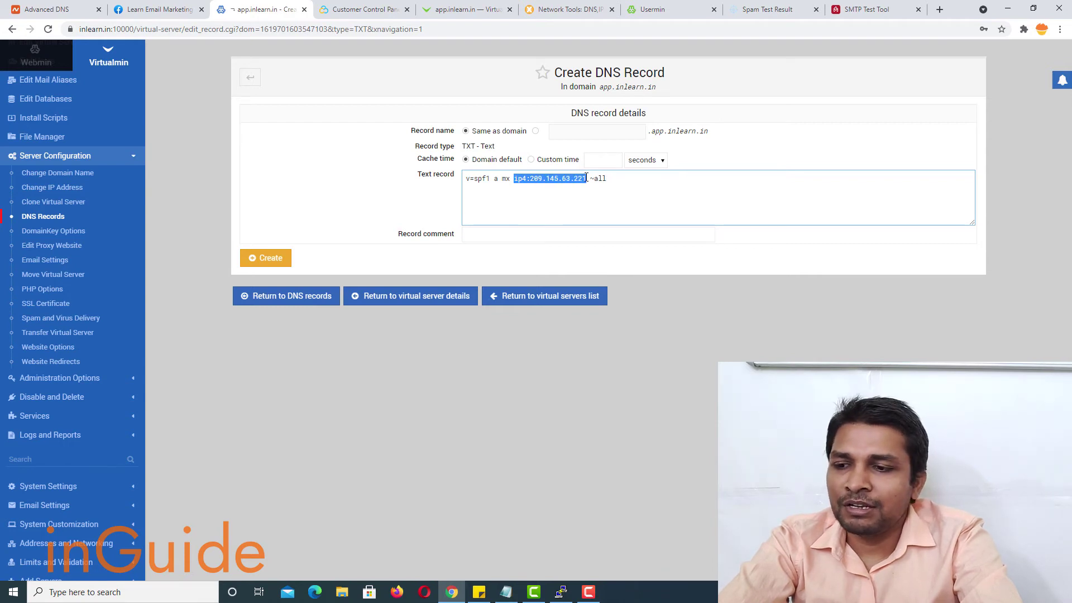
{"action": "left_click", "coordinate": [591, 178]}
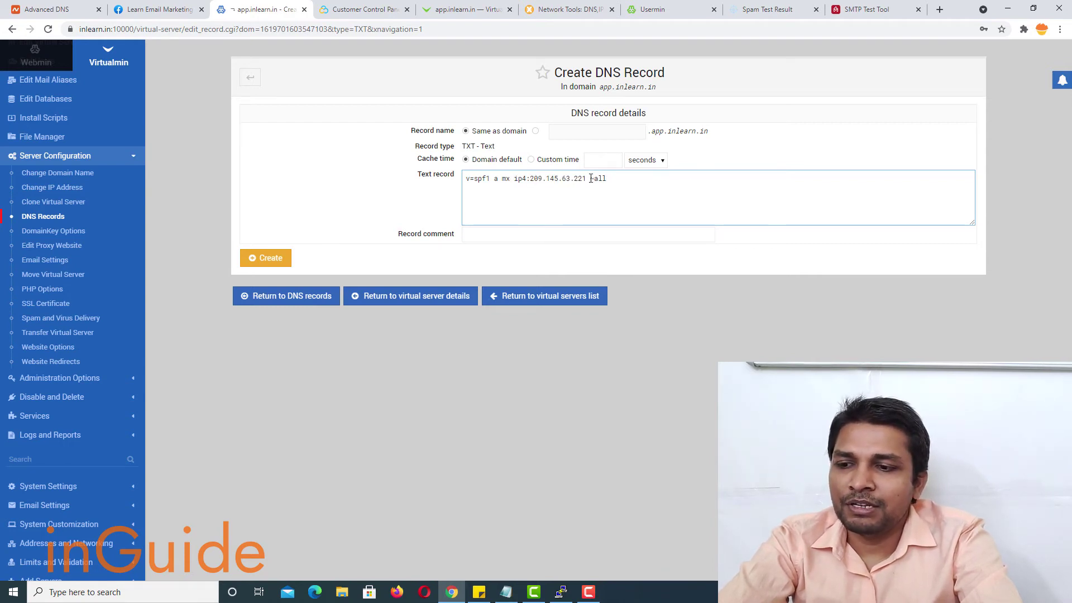
{"action": "type", "text": "ip4:209.145.63.221"}
{"action": "left_click_drag", "start_coordinate": [607, 179], "coordinate": [665, 185]}
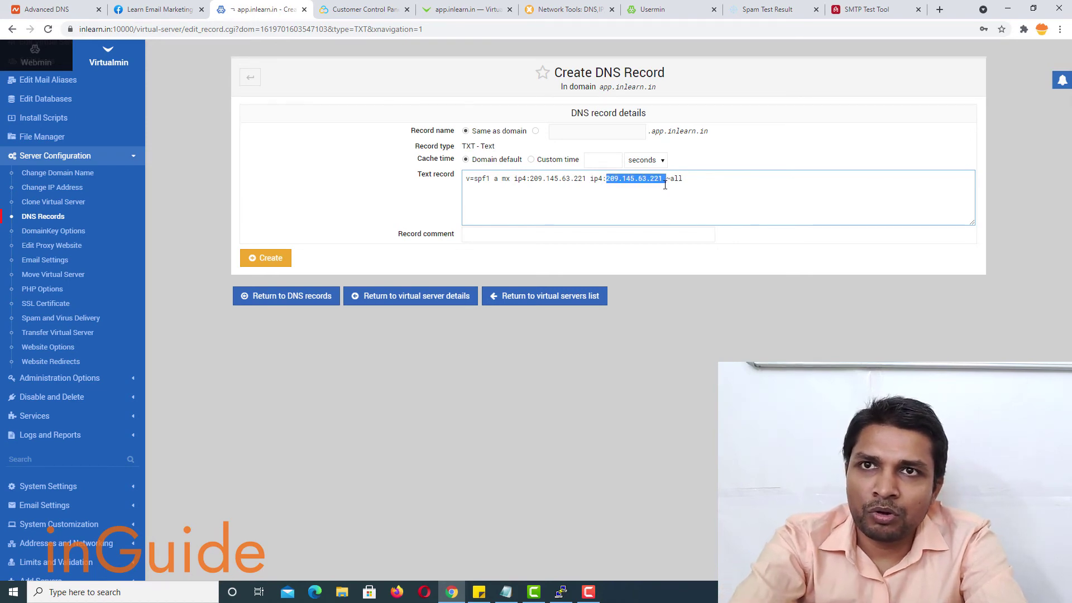
{"action": "key", "text": "BackSpace"}
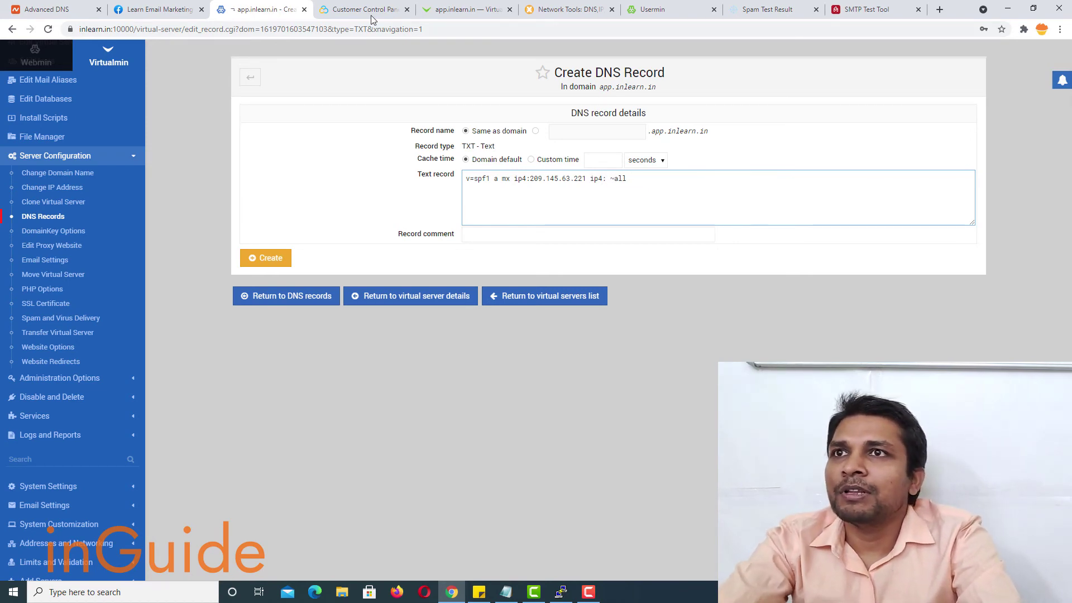
{"action": "left_click", "coordinate": [359, 3]}
{"action": "right_click", "coordinate": [423, 272]}
{"action": "left_click", "coordinate": [444, 278]}
{"action": "left_click", "coordinate": [279, 9]}
{"action": "type", "text": "209.126.84.23"}
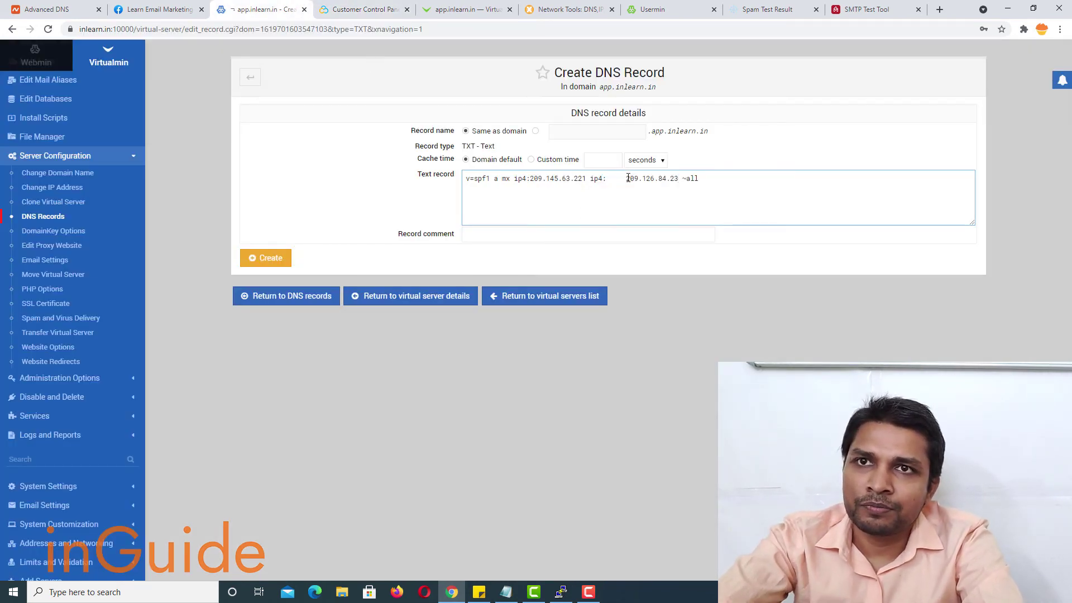
{"action": "left_click", "coordinate": [627, 178]}
{"action": "key", "text": "BackSpace"}
{"action": "key", "text": "BackSpace"}
{"action": "key", "text": "BackSpace"}
{"action": "key", "text": "BackSpace"}
{"action": "key", "text": "BackSpace"}
{"action": "left_click", "coordinate": [279, 262]}
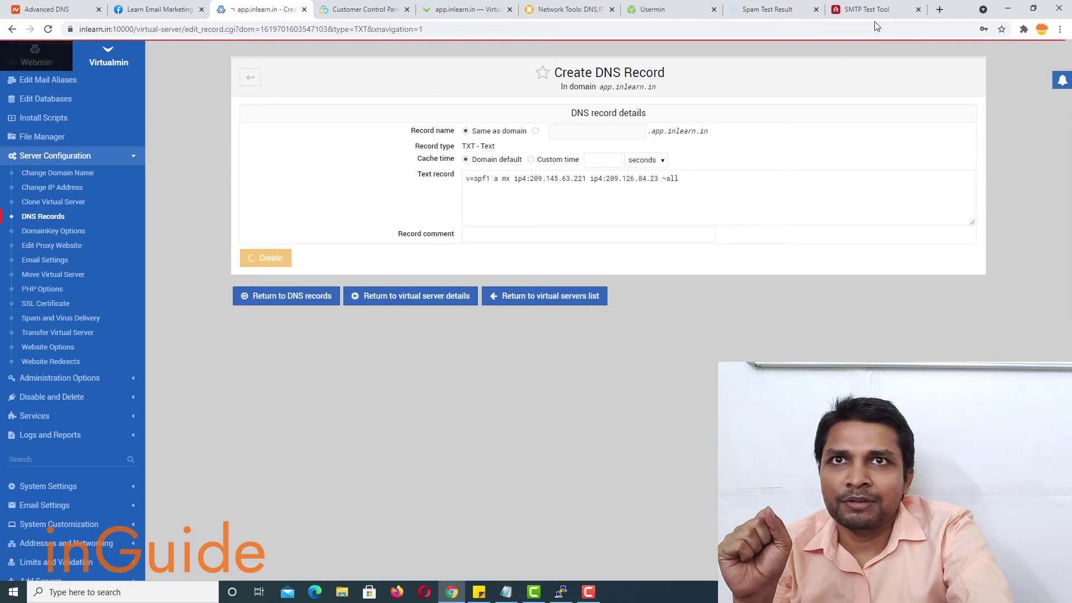
- Expand mail-tester's server-association result to check the rDNS HELO host node1.inlearn.in
{"action": "left_click", "coordinate": [768, 9]}
{"action": "scroll", "coordinate": [561, 258], "scroll_direction": "down", "scroll_amount": 8}
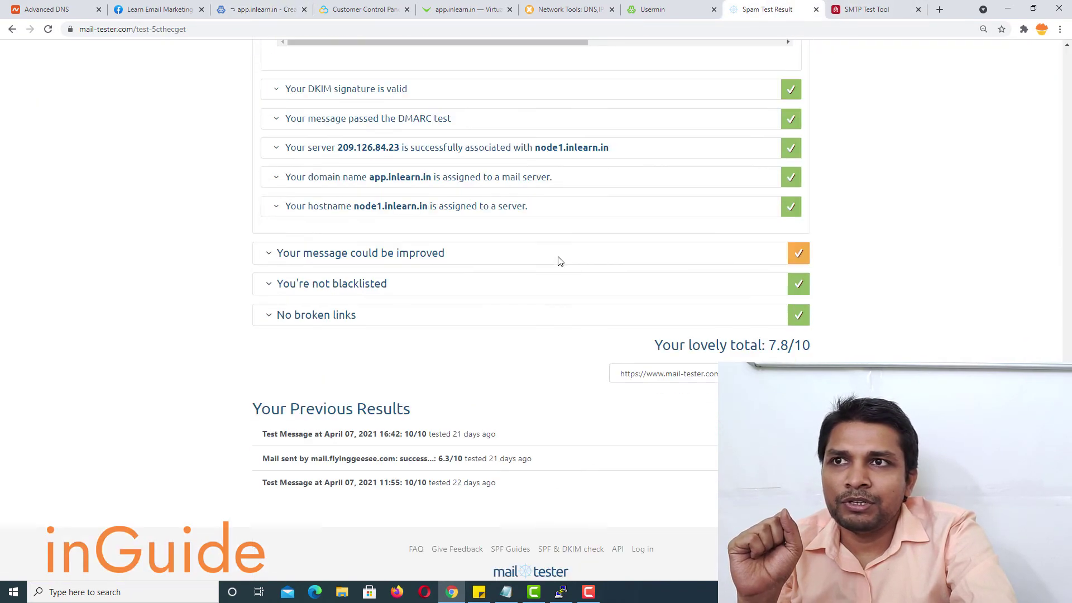
{"action": "scroll", "coordinate": [474, 239], "scroll_direction": "up", "scroll_amount": 1}
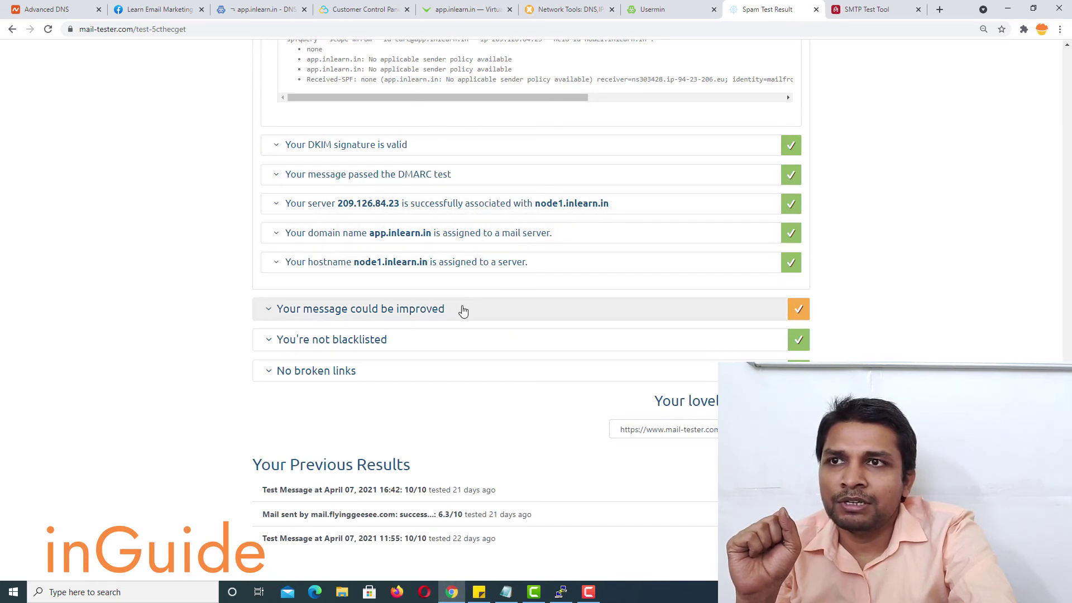
{"action": "scroll", "coordinate": [447, 207], "scroll_direction": "up", "scroll_amount": 2}
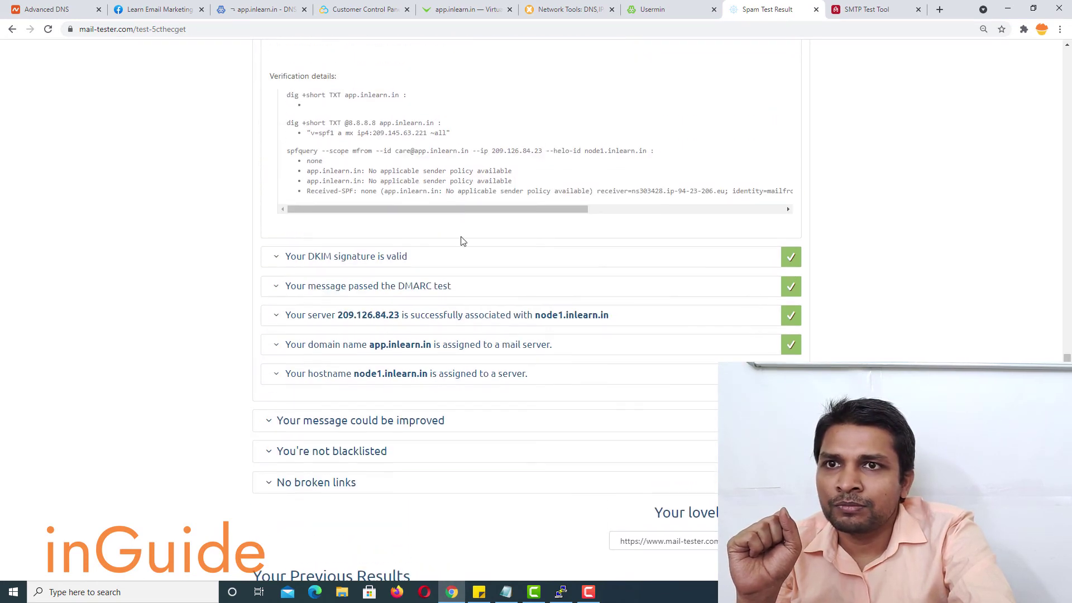
{"action": "left_click", "coordinate": [478, 319]}
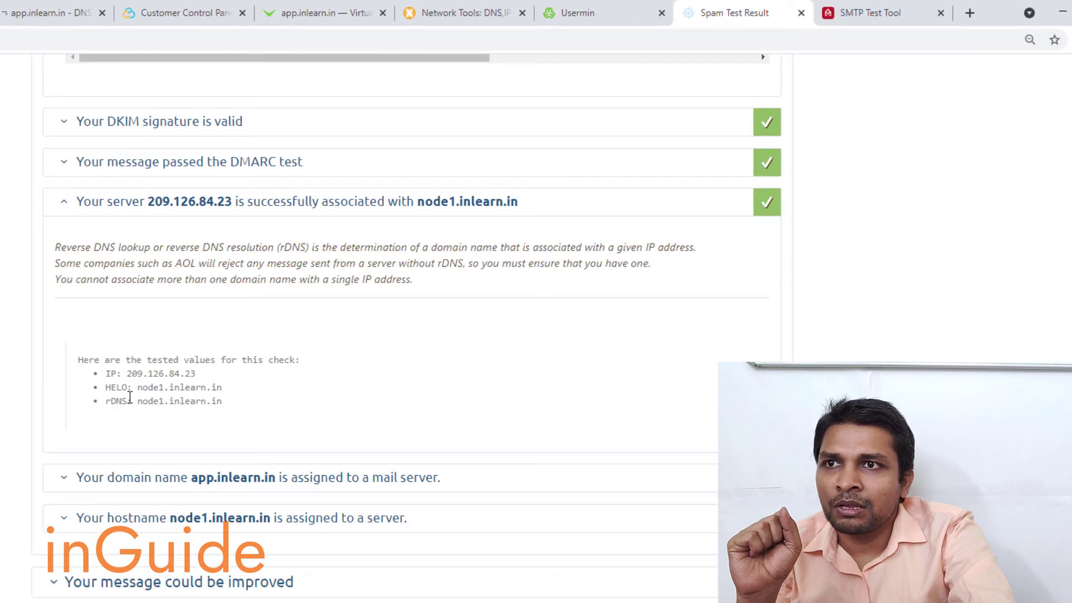
{"action": "left_click_drag", "start_coordinate": [140, 388], "coordinate": [232, 411]}
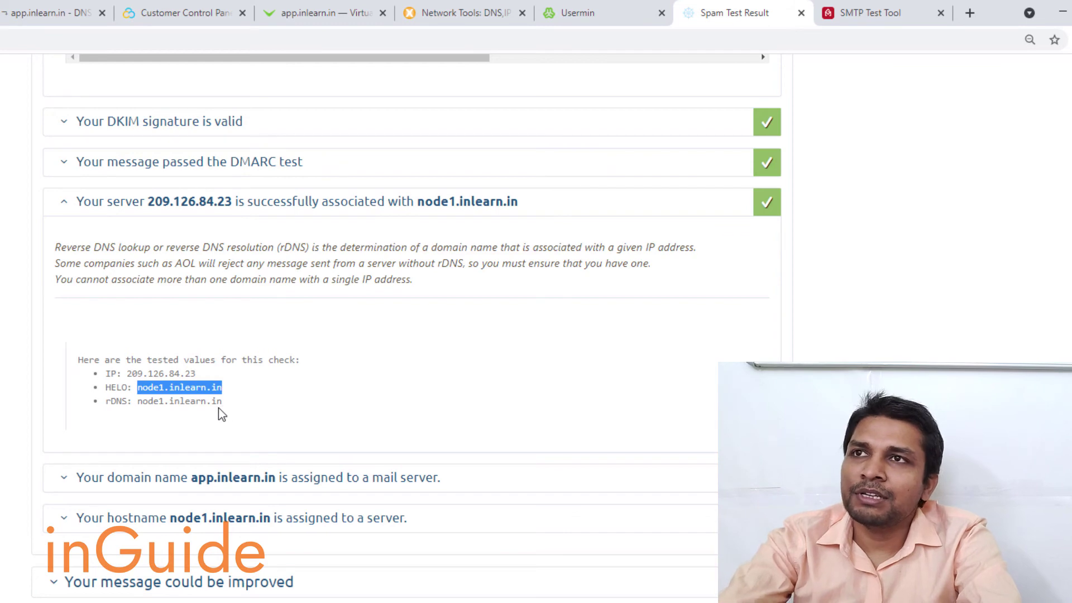
{"action": "left_click", "coordinate": [187, 8]}
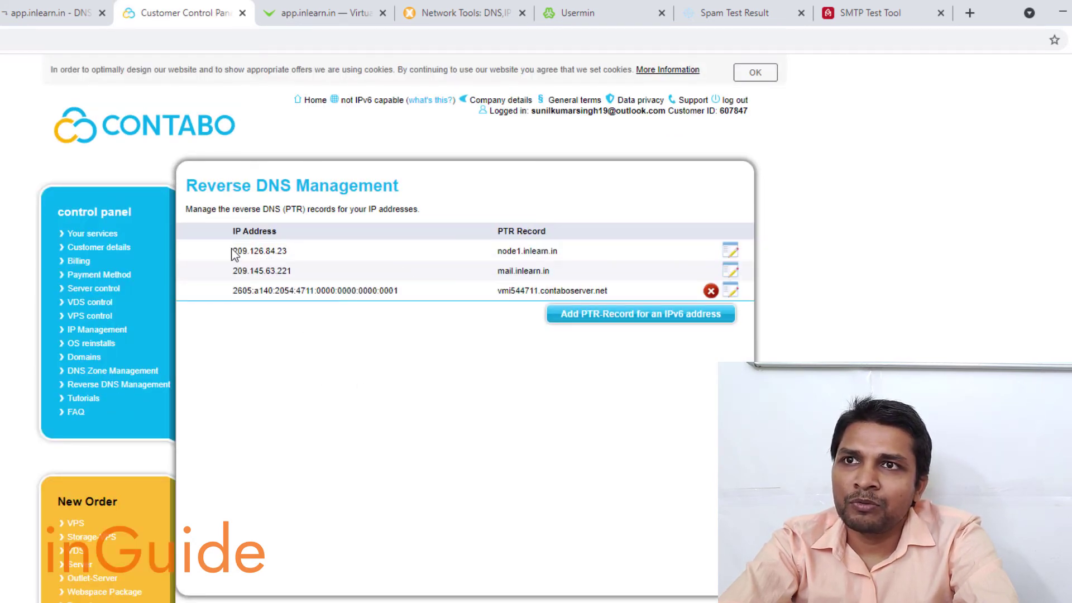
- Confirm in Contabo's Reverse DNS Management that 209.126.84.23 has PTR node1.inlearn.in
{"action": "left_click_drag", "start_coordinate": [238, 248], "coordinate": [318, 251]}
{"action": "left_click", "coordinate": [464, 252]}
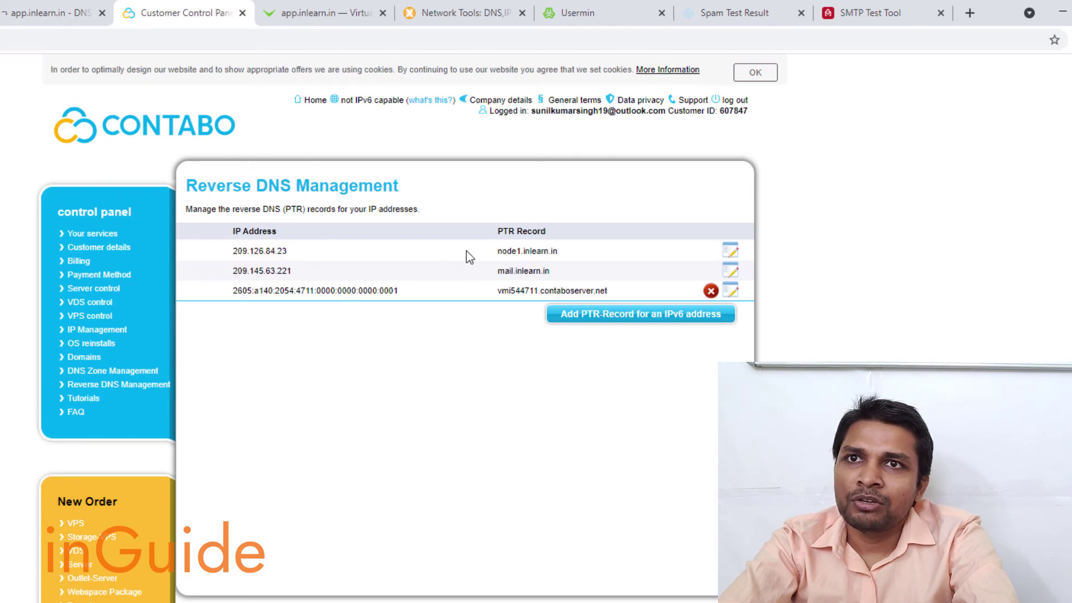
{"action": "left_click_drag", "start_coordinate": [496, 231], "coordinate": [544, 229]}
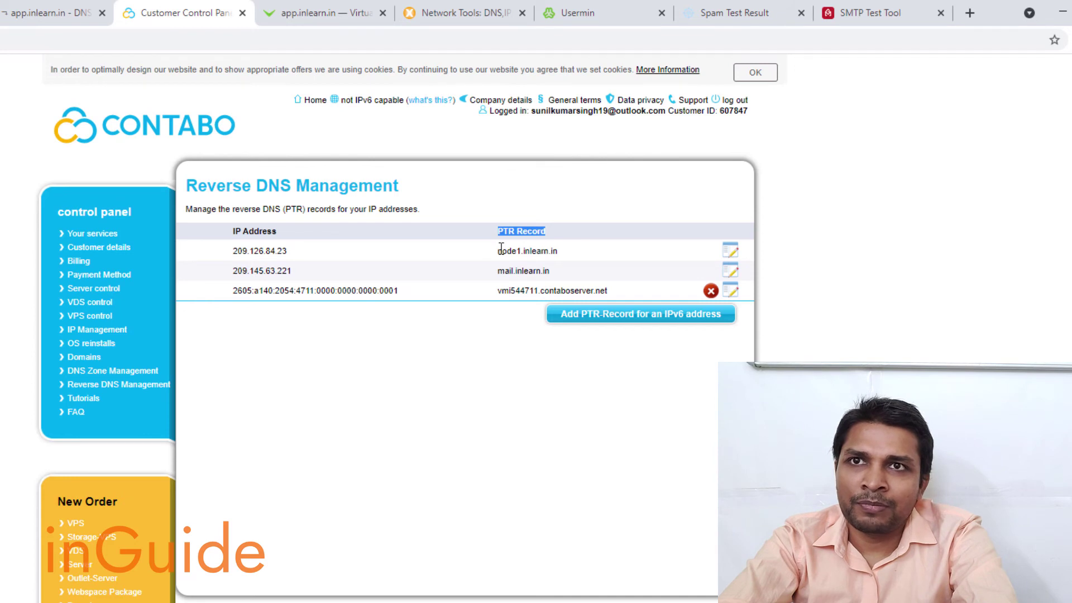
{"action": "left_click_drag", "start_coordinate": [494, 252], "coordinate": [558, 251]}
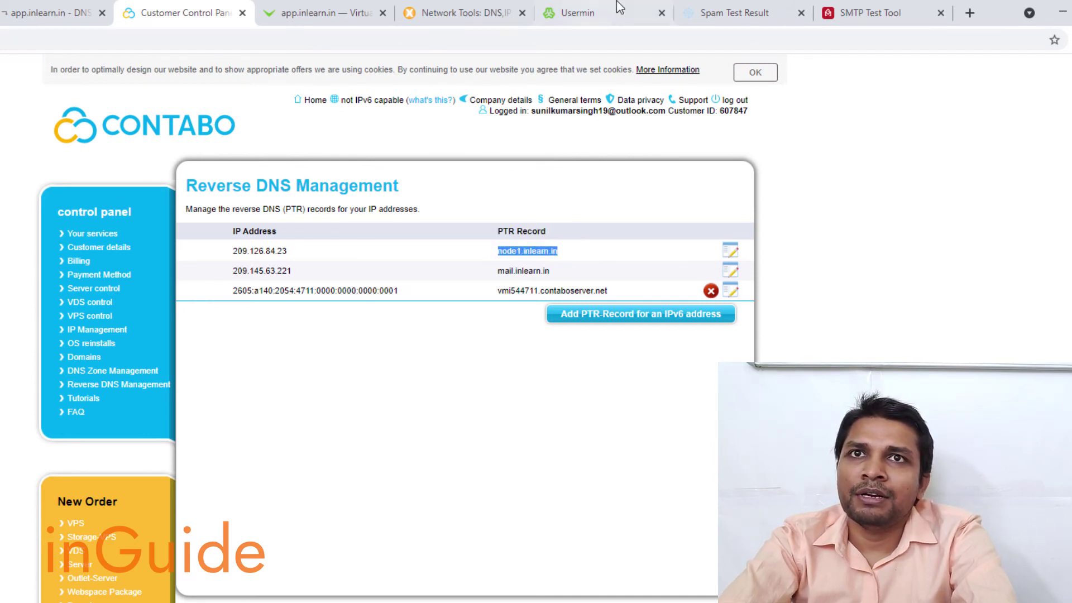
{"action": "left_click", "coordinate": [726, 11]}
{"action": "left_click", "coordinate": [631, 10]}
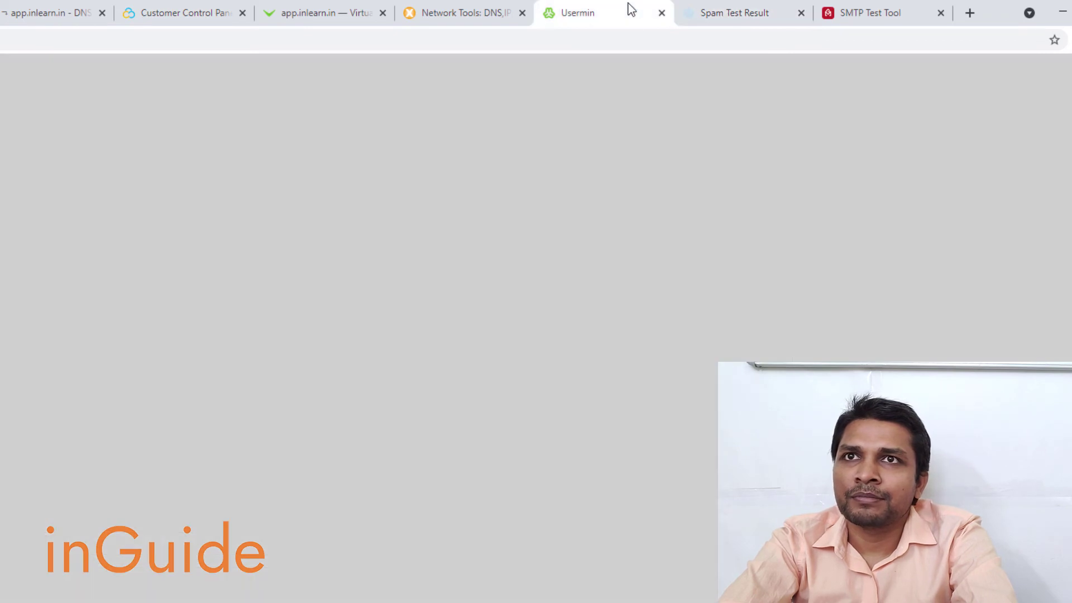
- Collapse the "You're not fully authenticated" section and scroll back to the SpamAssassin score
{"action": "left_click", "coordinate": [726, 11]}
{"action": "scroll", "coordinate": [711, 299], "scroll_direction": "up", "scroll_amount": 5}
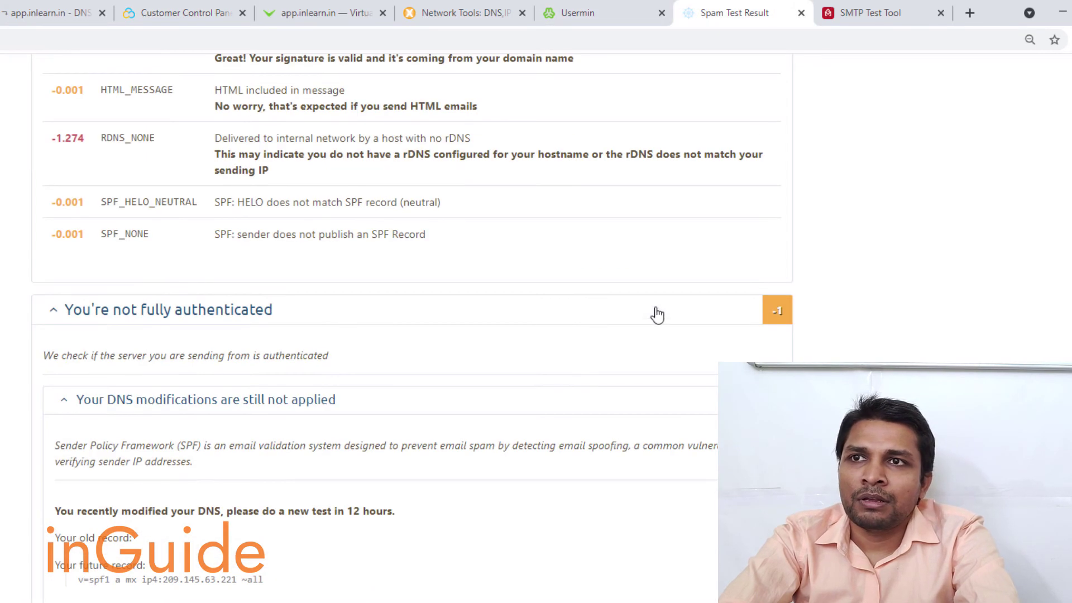
{"action": "left_click", "coordinate": [489, 322]}
{"action": "scroll", "coordinate": [490, 322], "scroll_direction": "down", "scroll_amount": 1}
{"action": "scroll", "coordinate": [514, 324], "scroll_direction": "up", "scroll_amount": 10}
{"action": "scroll", "coordinate": [519, 326], "scroll_direction": "up", "scroll_amount": 5}
{"action": "scroll", "coordinate": [515, 323], "scroll_direction": "down", "scroll_amount": 9}
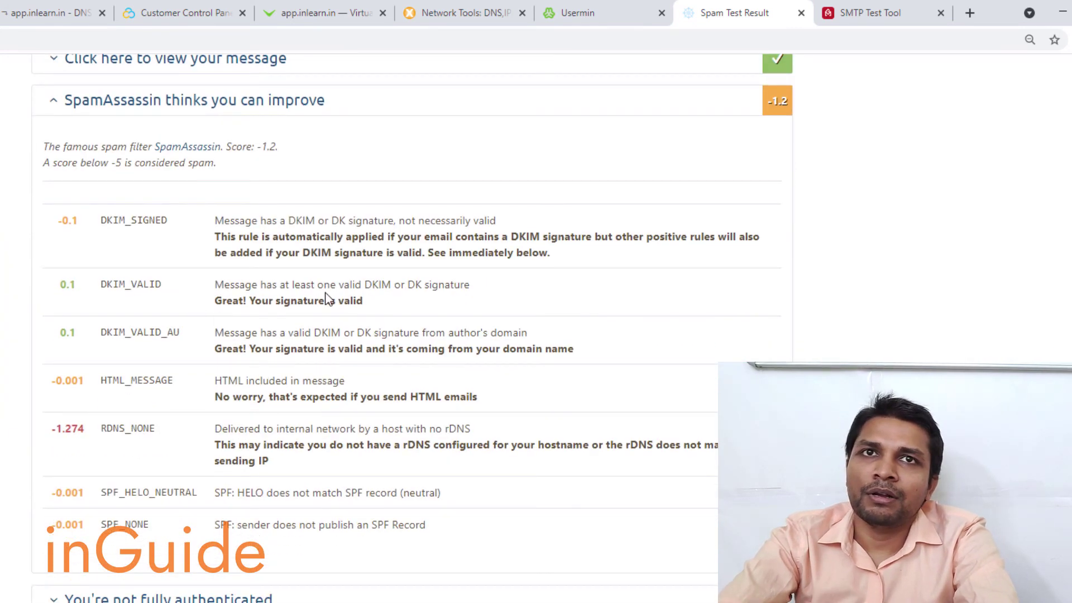
{"action": "scroll", "coordinate": [336, 290], "scroll_direction": "up", "scroll_amount": 9}
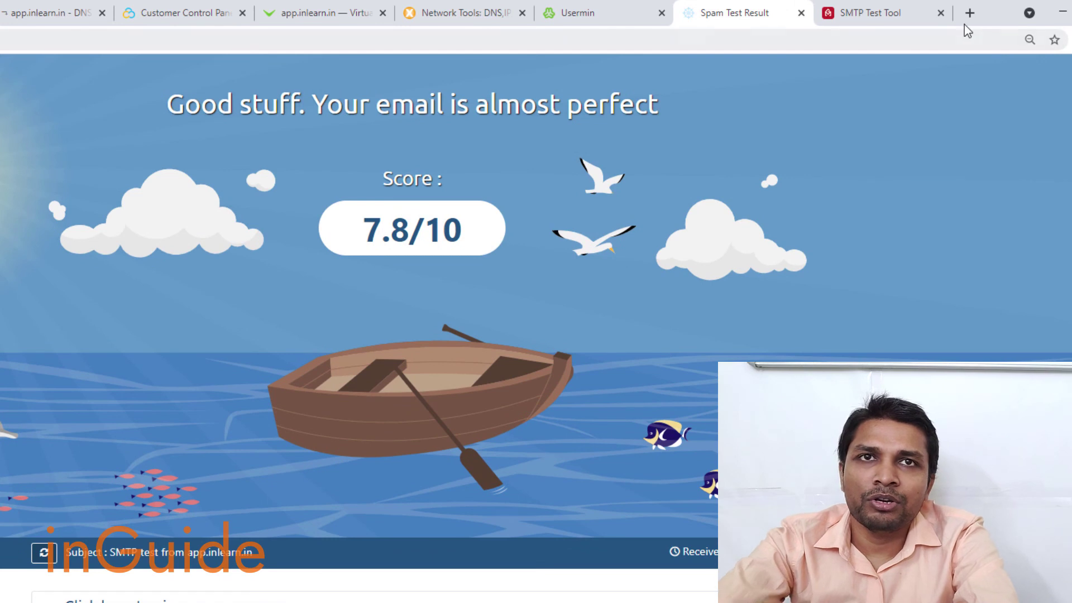
- Open appmaildev.com in a new browser tab
{"action": "left_click", "coordinate": [970, 13]}
{"action": "type", "text": "app"}
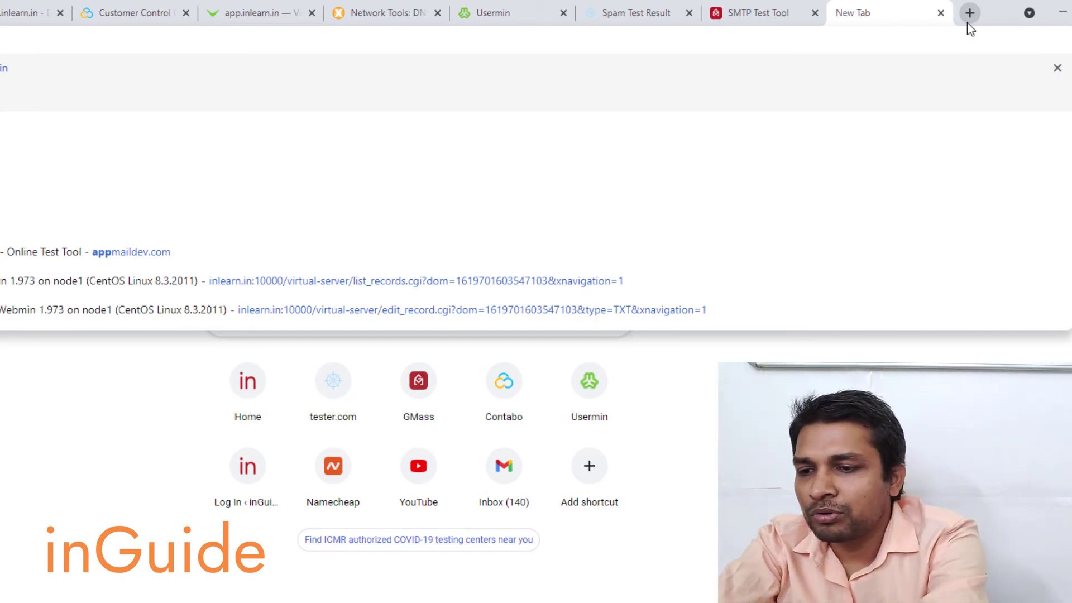
{"action": "type", "text": "ma"}
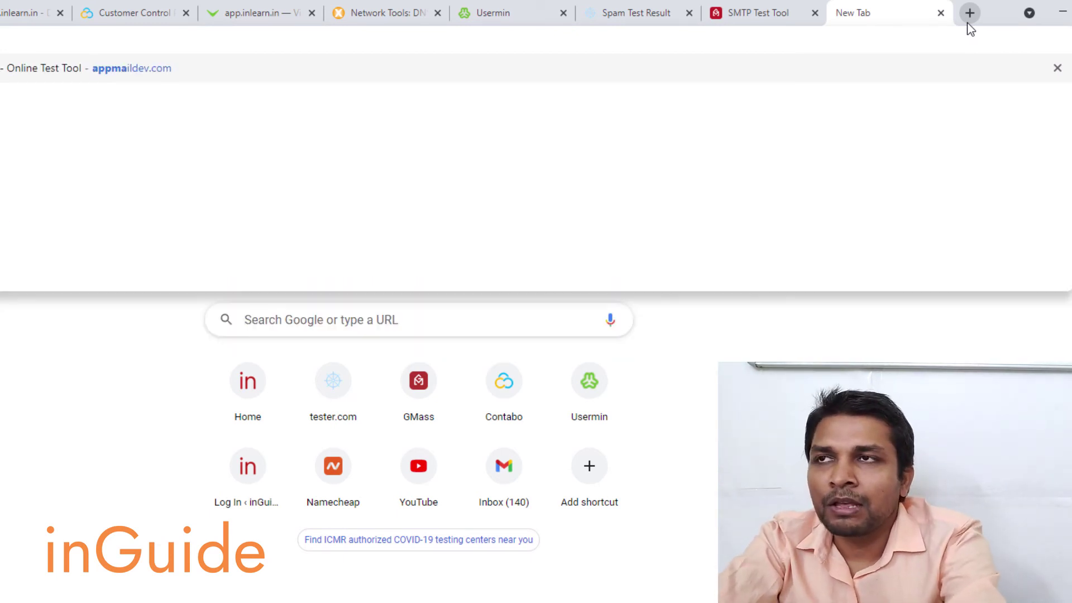
{"action": "key", "text": "Return"}
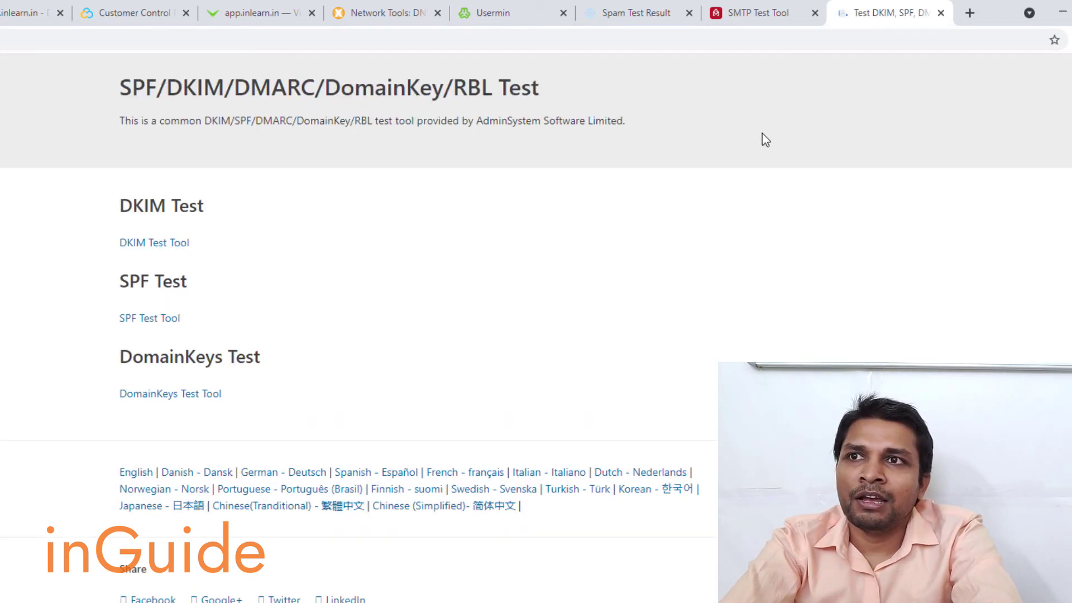
- Start appmaildev's DKIM Test and select the generated test email address to copy
{"action": "left_click", "coordinate": [137, 246]}
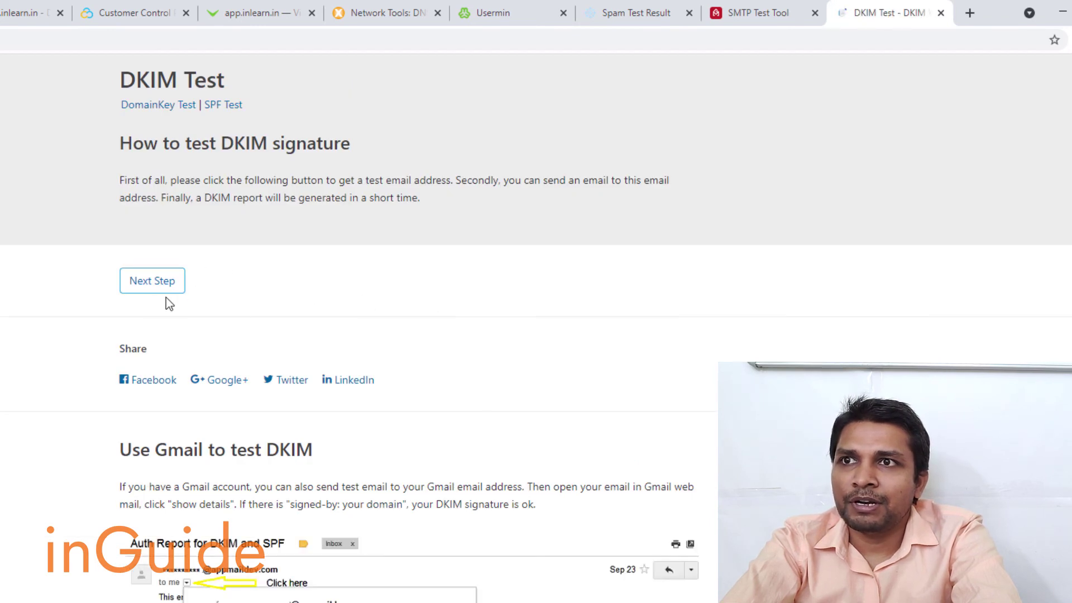
{"action": "left_click", "coordinate": [144, 290]}
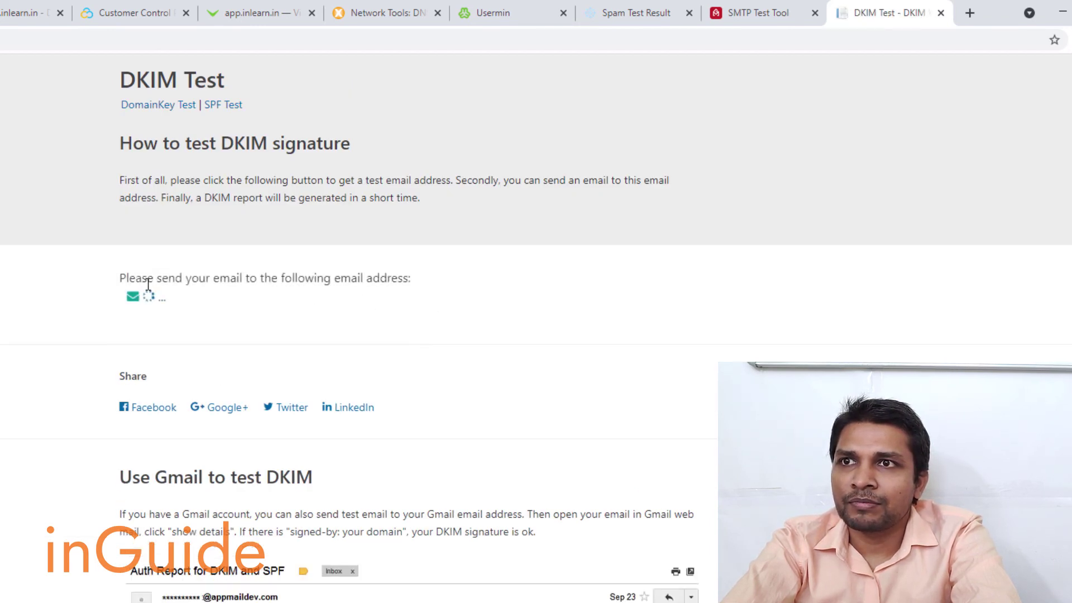
{"action": "left_click_drag", "start_coordinate": [334, 296], "coordinate": [132, 302]}
{"action": "key", "text": "ctrl+c"}
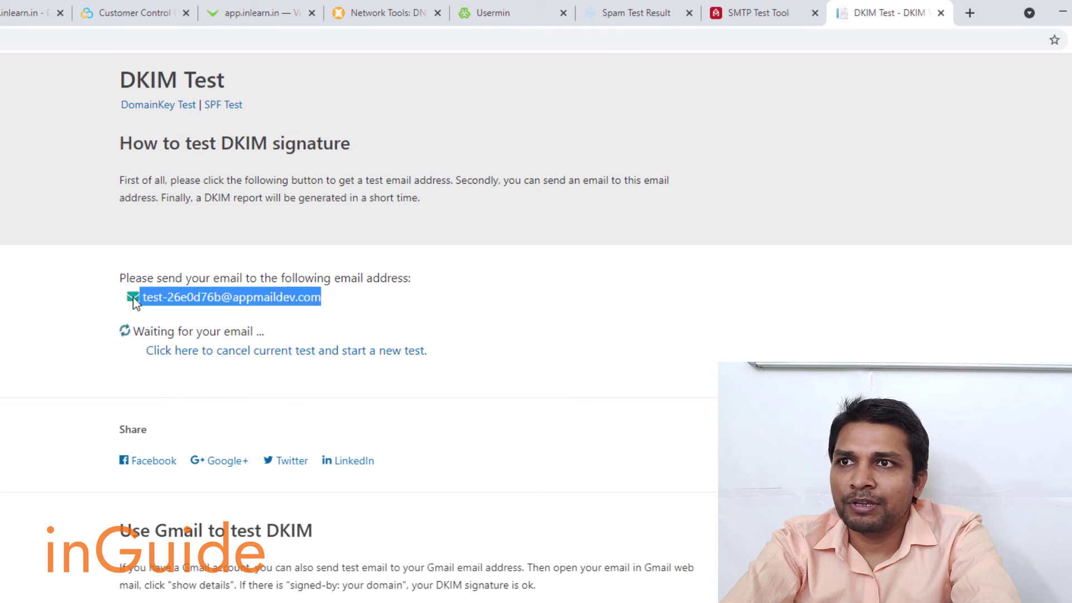
- In the GMass SMTP Test Tool, replace the recipient with the DKIM test address and send
{"action": "left_click", "coordinate": [753, 12]}
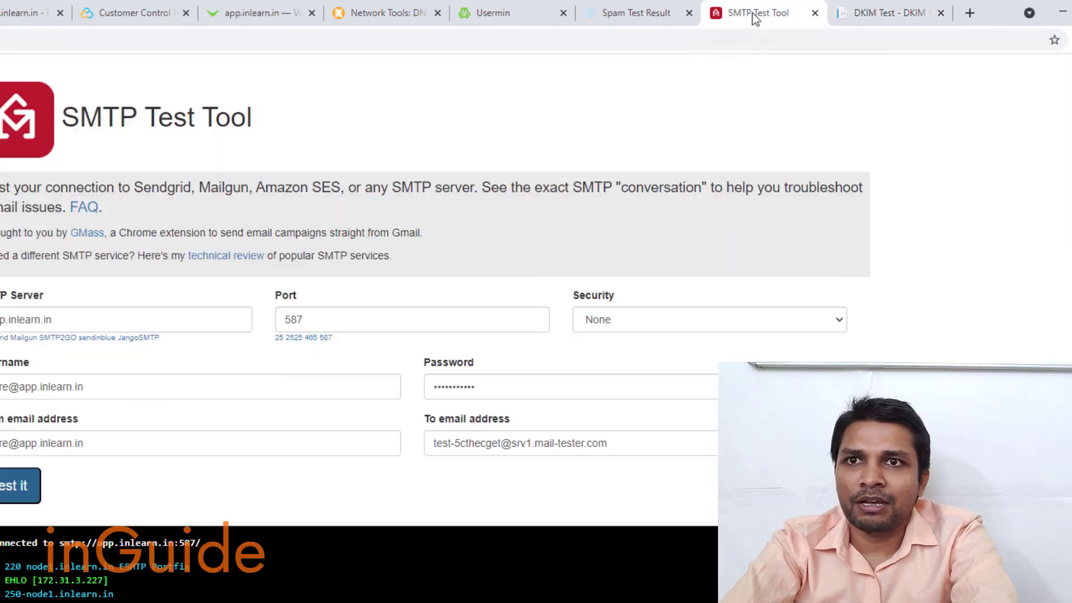
{"action": "left_click_drag", "start_coordinate": [717, 443], "coordinate": [409, 447]}
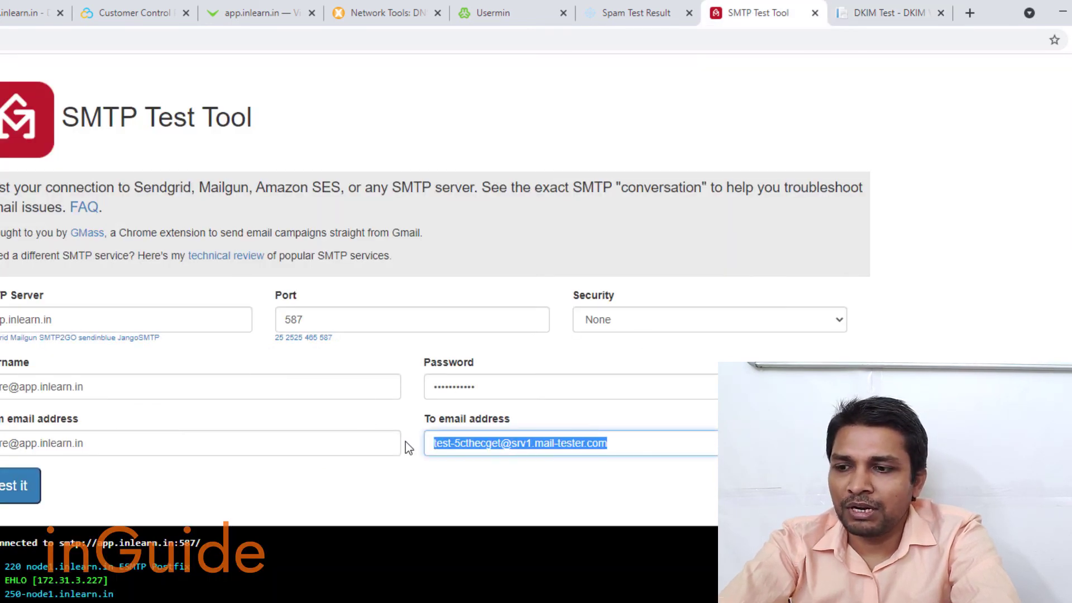
{"action": "key", "text": "ctrl+v"}
{"action": "left_click", "coordinate": [22, 486]}
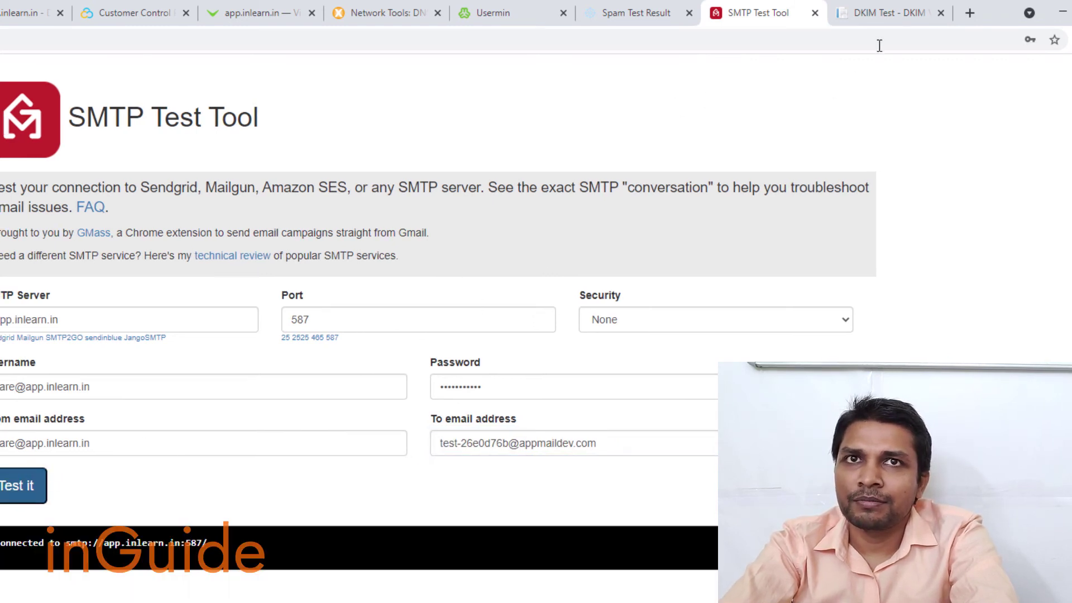
{"action": "left_click", "coordinate": [892, 22]}
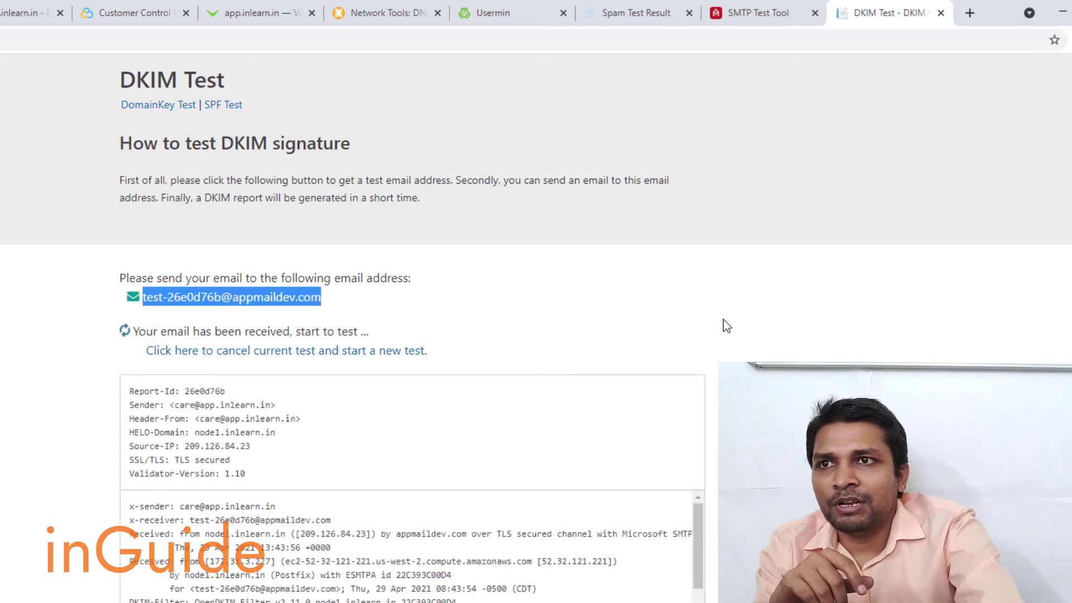
- Expand the SPF result and check the sender IP 209.126.84.23
{"action": "scroll", "coordinate": [766, 317], "scroll_direction": "down", "scroll_amount": 10}
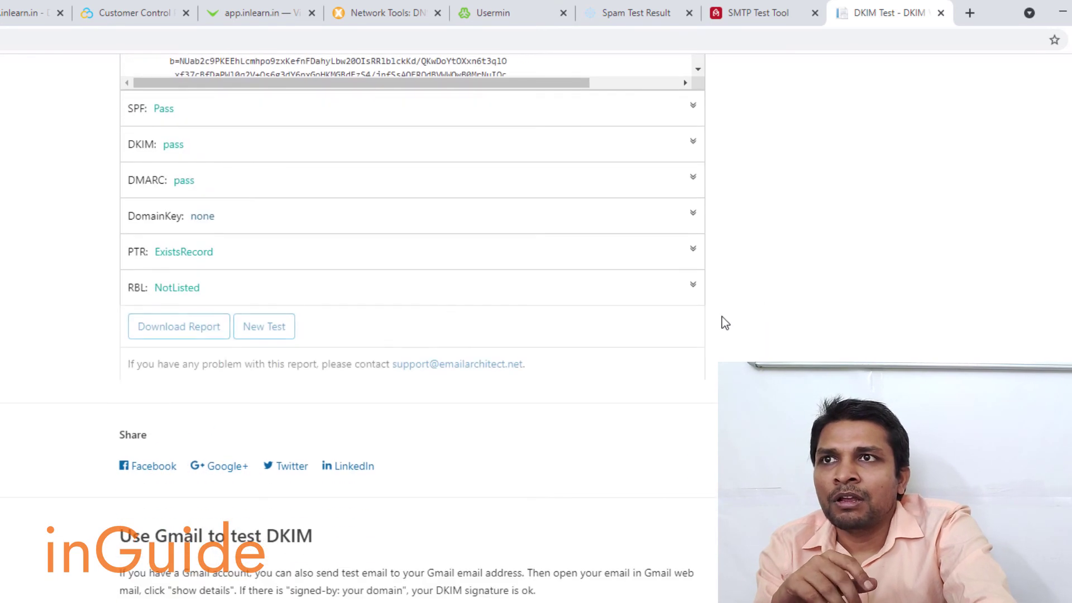
{"action": "scroll", "coordinate": [336, 252], "scroll_direction": "up", "scroll_amount": 1}
{"action": "left_click", "coordinate": [235, 186]}
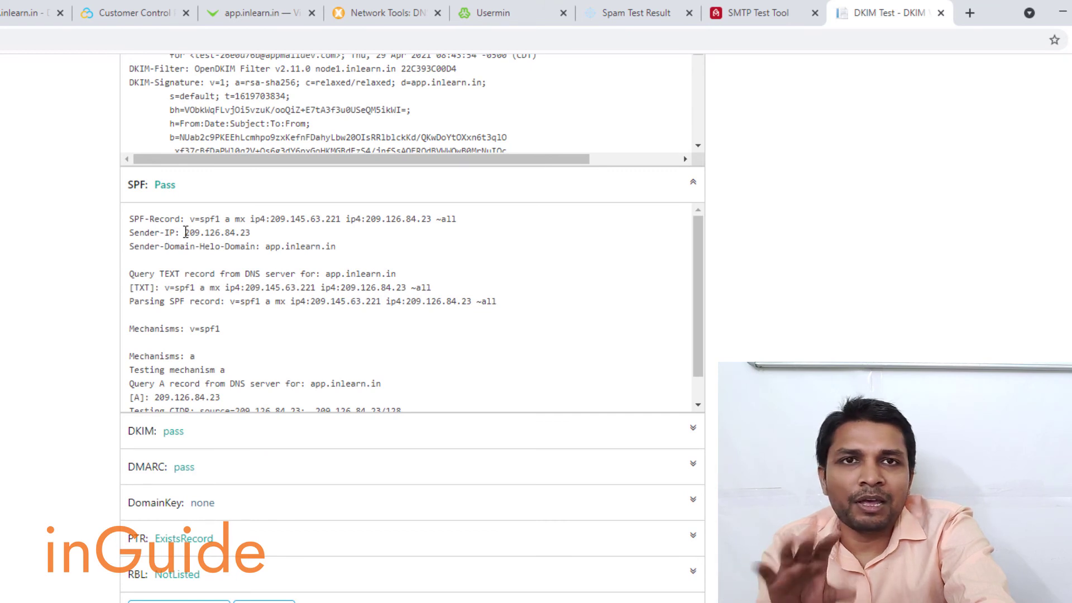
{"action": "left_click_drag", "start_coordinate": [196, 234], "coordinate": [252, 234]}
{"action": "left_click", "coordinate": [243, 235]}
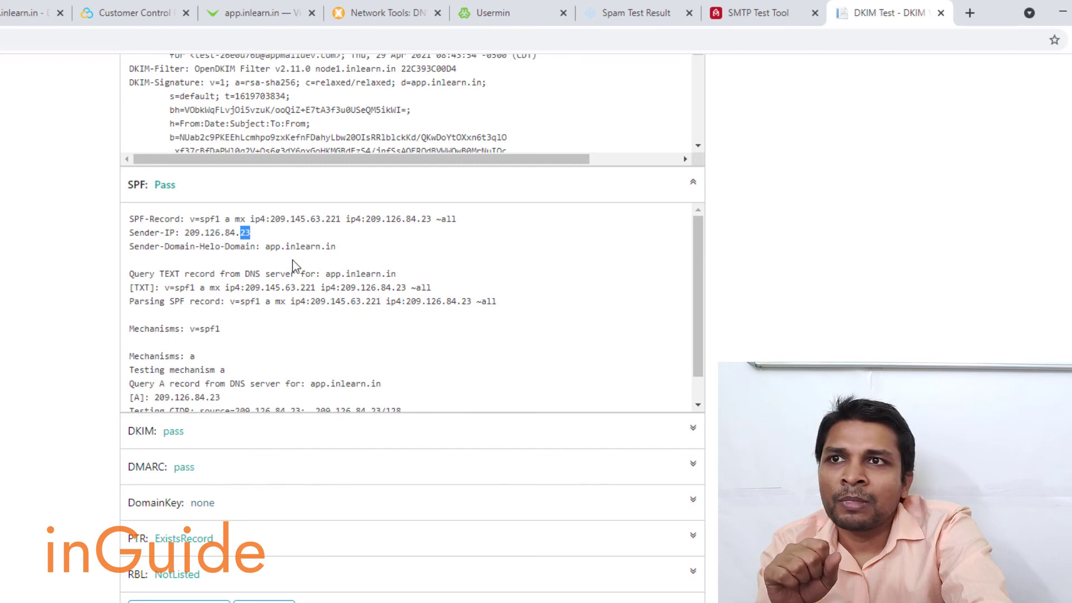
- Inspect the DKIM, DMARC and PTR result details, then return to mail-tester's 7.8/10 score
{"action": "scroll", "coordinate": [293, 262], "scroll_direction": "down", "scroll_amount": 1}
{"action": "scroll", "coordinate": [327, 333], "scroll_direction": "down", "scroll_amount": 3}
{"action": "left_click", "coordinate": [239, 287]}
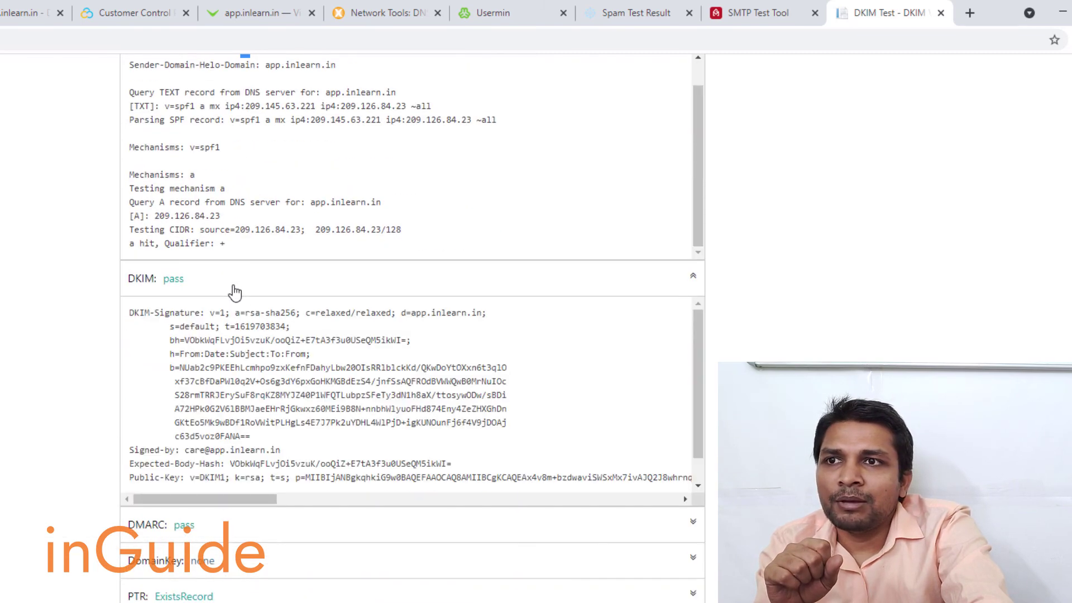
{"action": "scroll", "coordinate": [391, 296], "scroll_direction": "down", "scroll_amount": 8}
{"action": "left_click", "coordinate": [248, 235]}
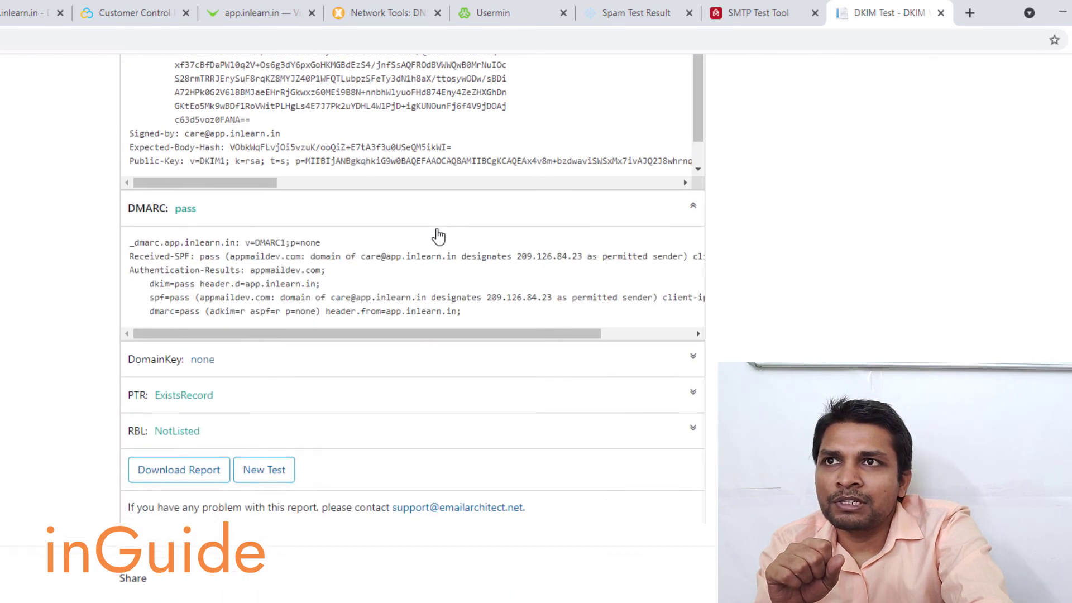
{"action": "scroll", "coordinate": [263, 175], "scroll_direction": "down", "scroll_amount": 4}
{"action": "left_click", "coordinate": [251, 111]}
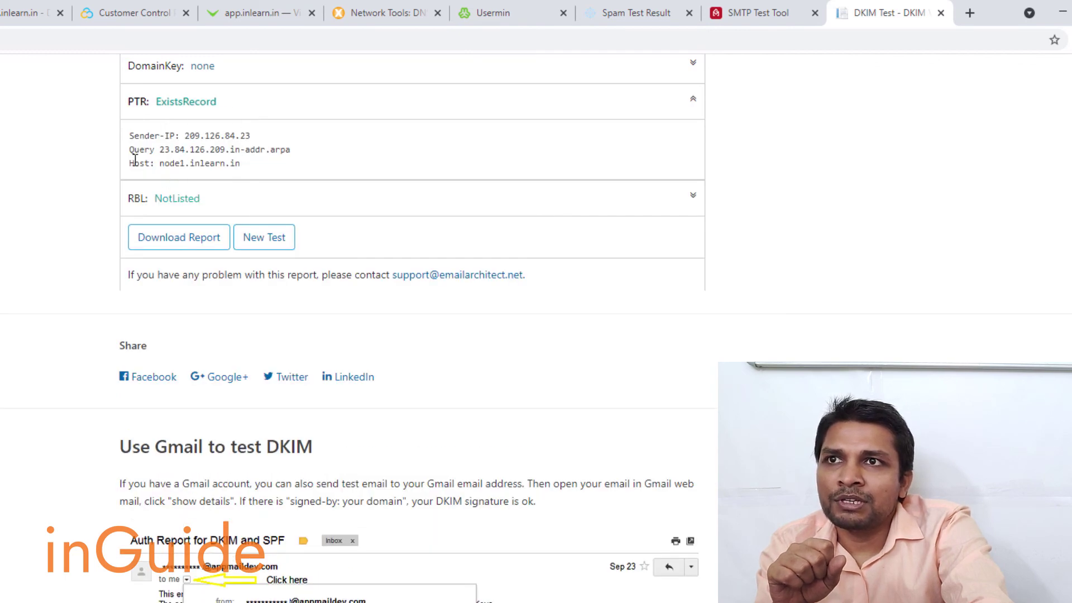
{"action": "left_click_drag", "start_coordinate": [130, 162], "coordinate": [267, 168]}
{"action": "scroll", "coordinate": [56, 288], "scroll_direction": "up", "scroll_amount": 1}
{"action": "scroll", "coordinate": [56, 287], "scroll_direction": "up", "scroll_amount": 20}
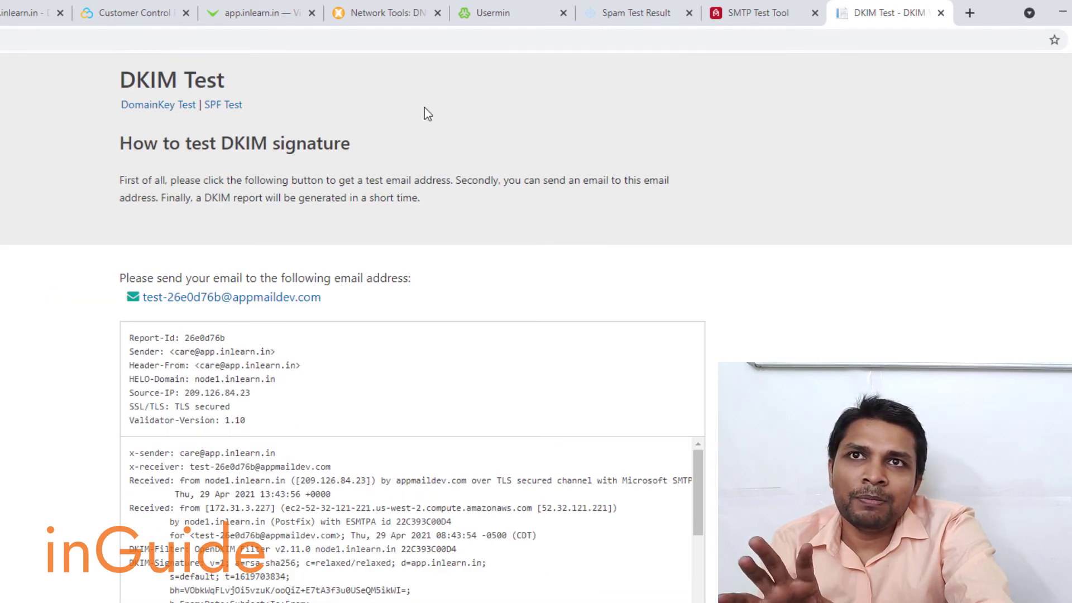
{"action": "left_click", "coordinate": [612, 14]}
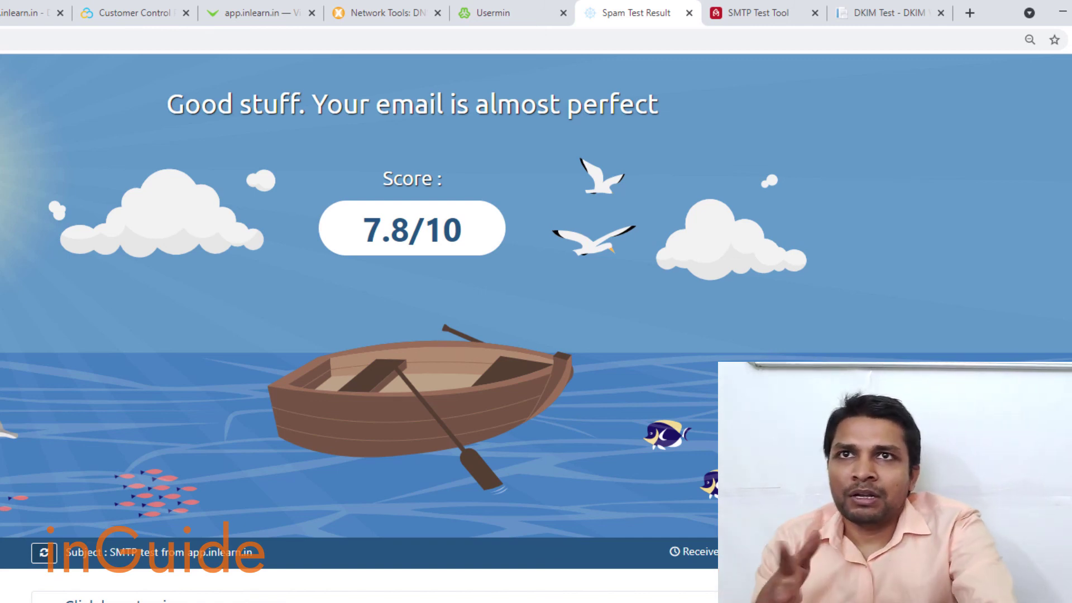
{"action": "left_click", "coordinate": [913, 17]}
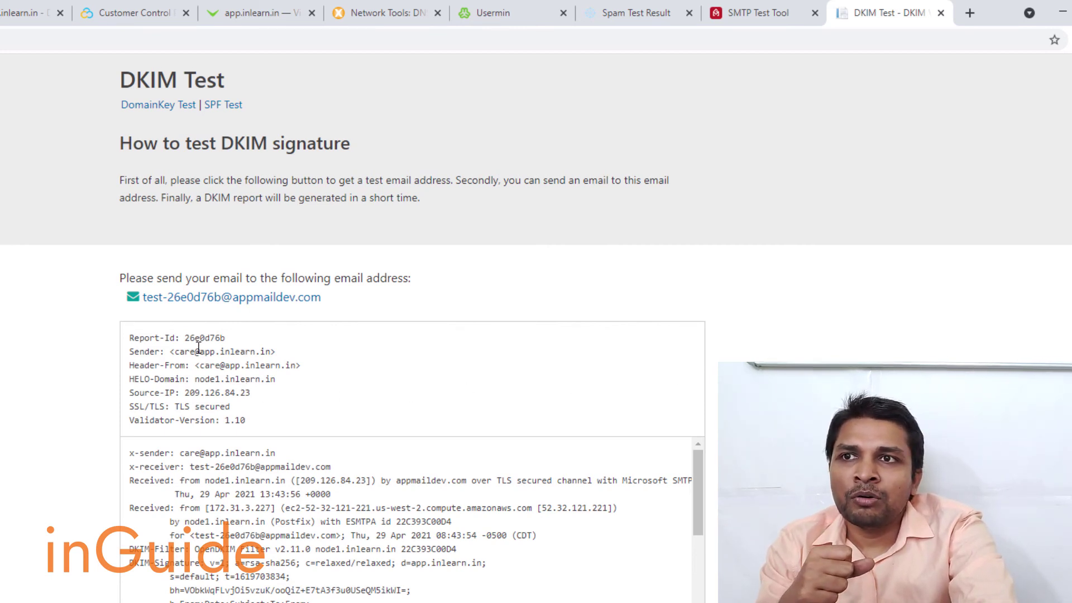
{"action": "left_click_drag", "start_coordinate": [200, 351], "coordinate": [286, 367]}
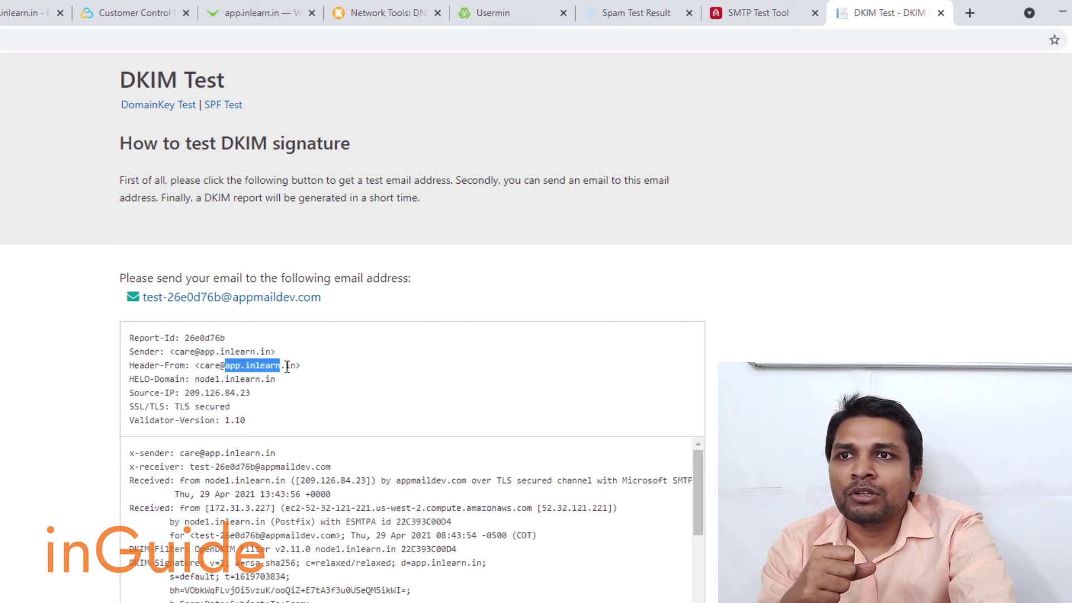
{"action": "left_click", "coordinate": [311, 376]}
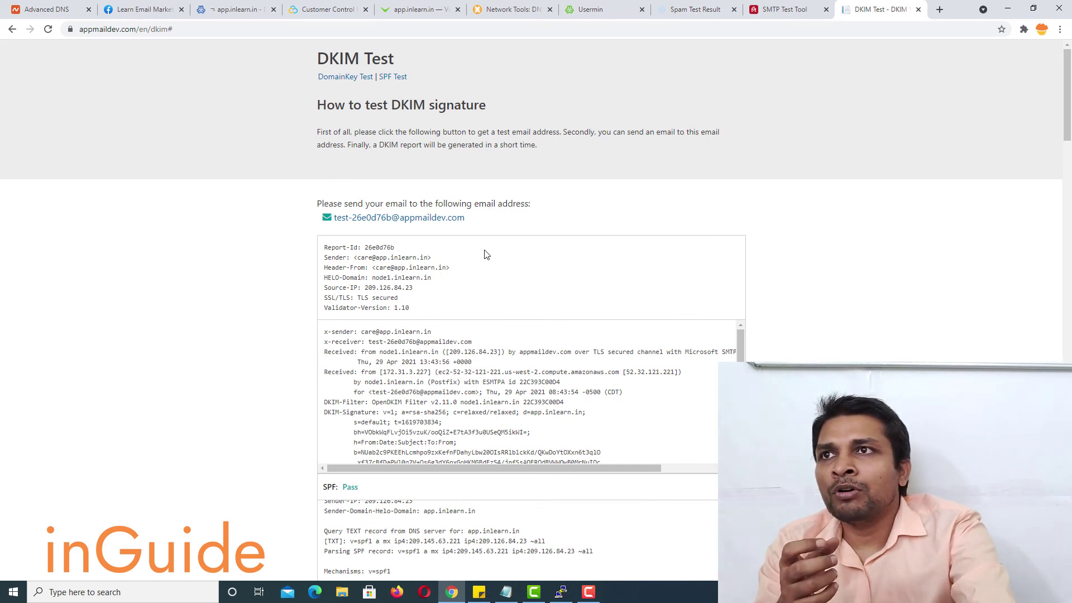
- From app.inlearn.in's DNS Records page, open Virtualmin's Create Virtual Server form
{"action": "left_click", "coordinate": [228, 6]}
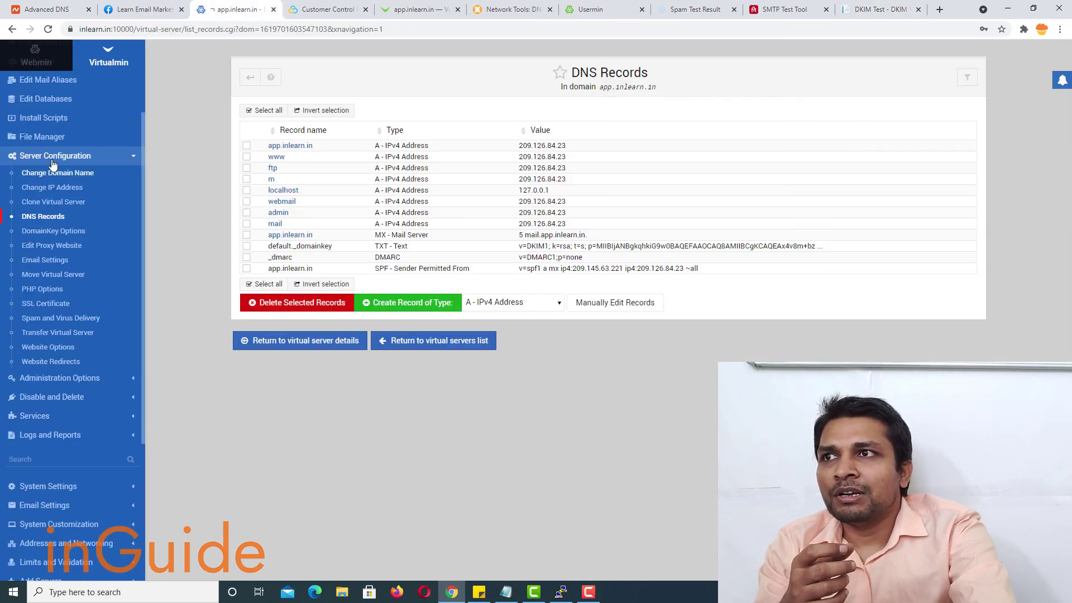
{"action": "scroll", "coordinate": [61, 157], "scroll_direction": "up", "scroll_amount": 2}
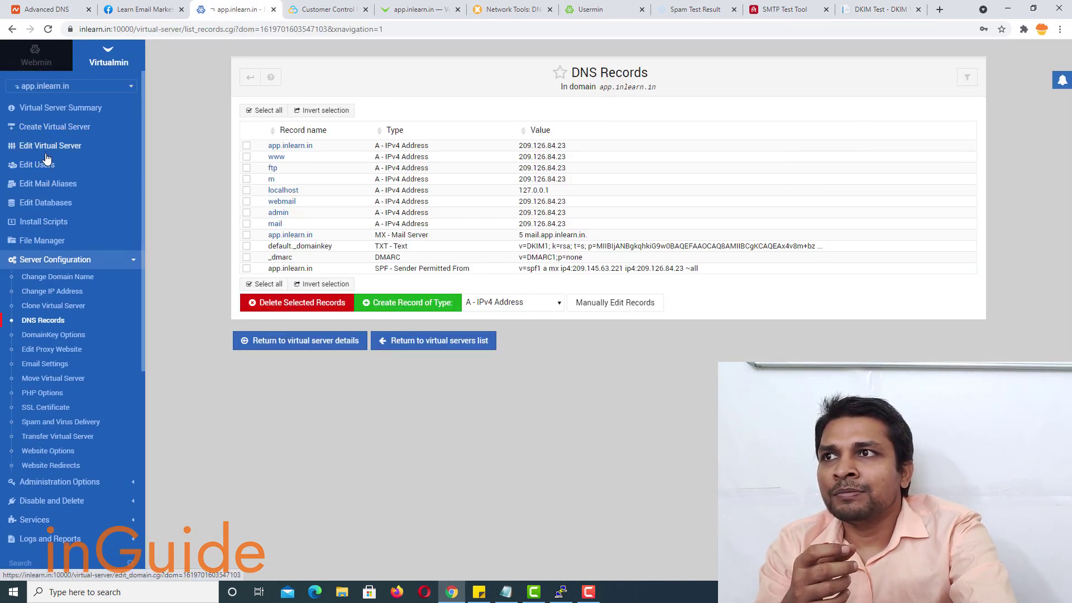
{"action": "left_click", "coordinate": [51, 132]}
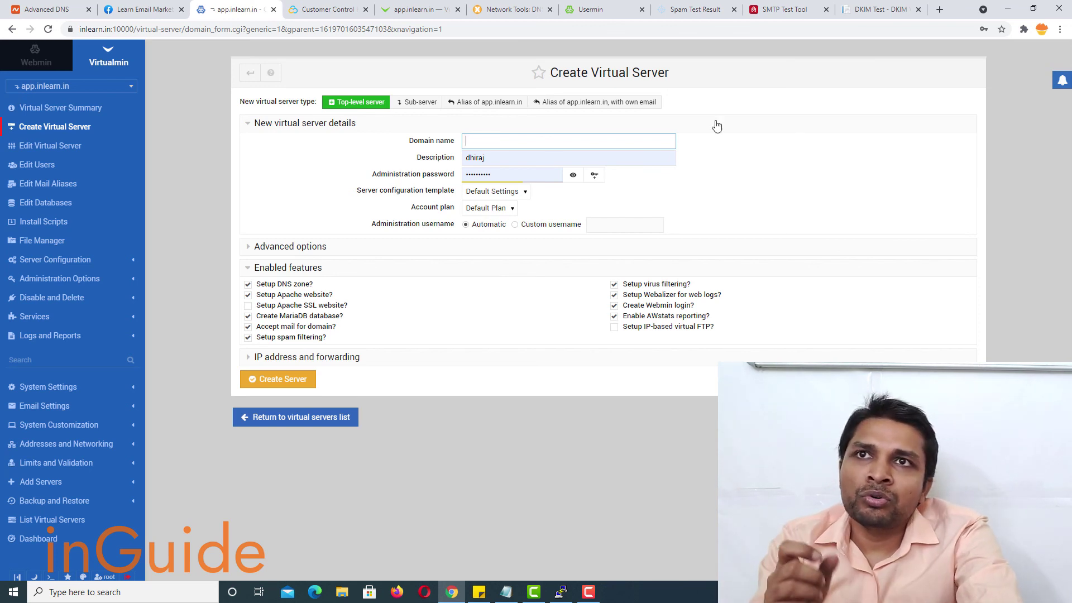
- Load inguide.in in a new tab and open its Email Marketing forum
{"action": "left_click", "coordinate": [937, 17]}
{"action": "type", "text": "ingui"}
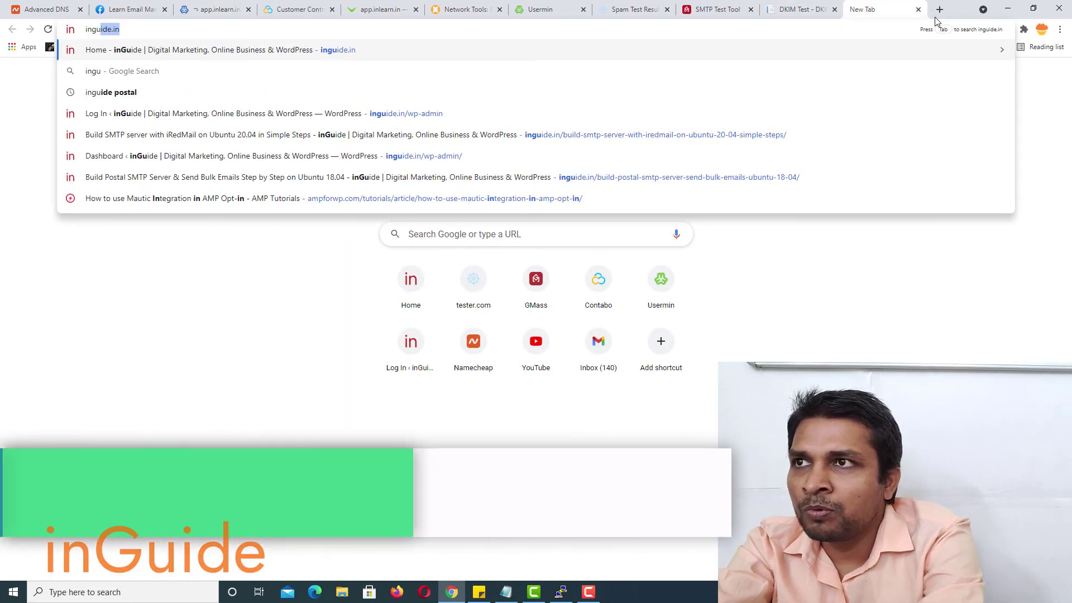
{"action": "type", "text": "de"}
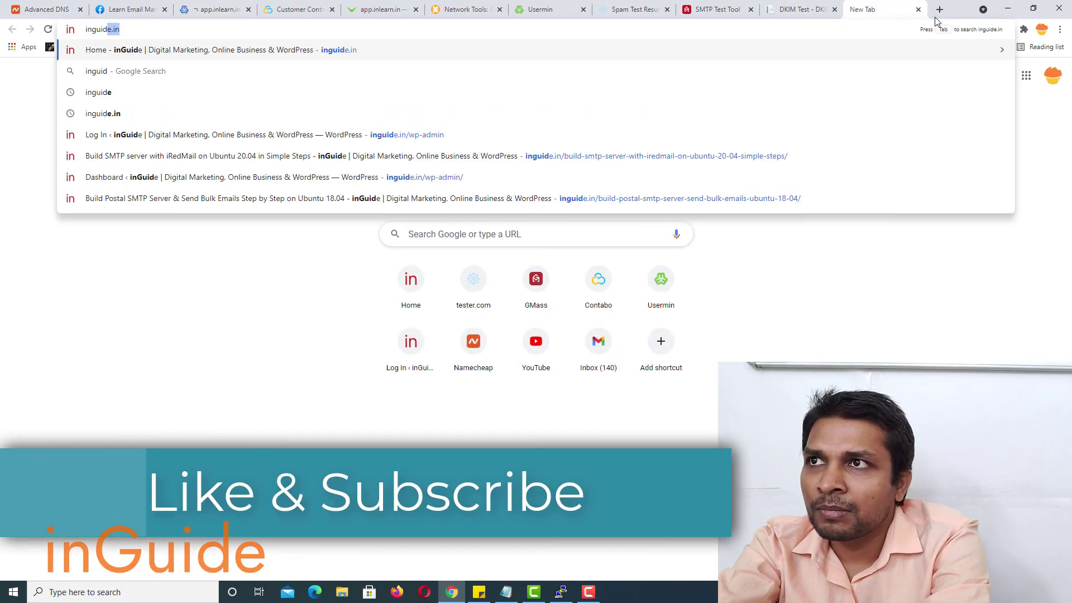
{"action": "key", "text": "Return"}
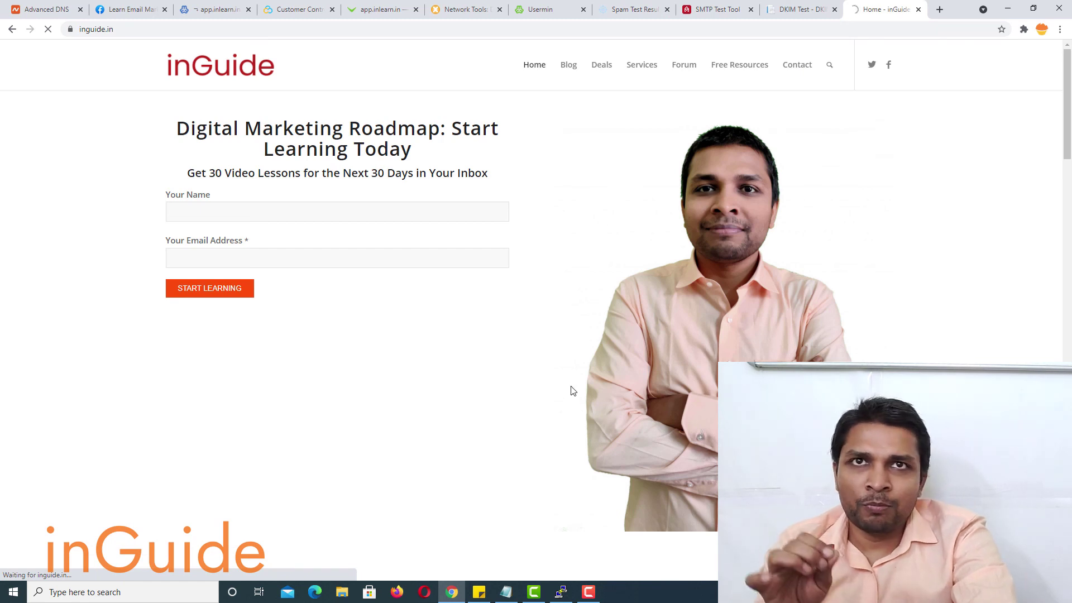
{"action": "left_click", "coordinate": [198, 198]}
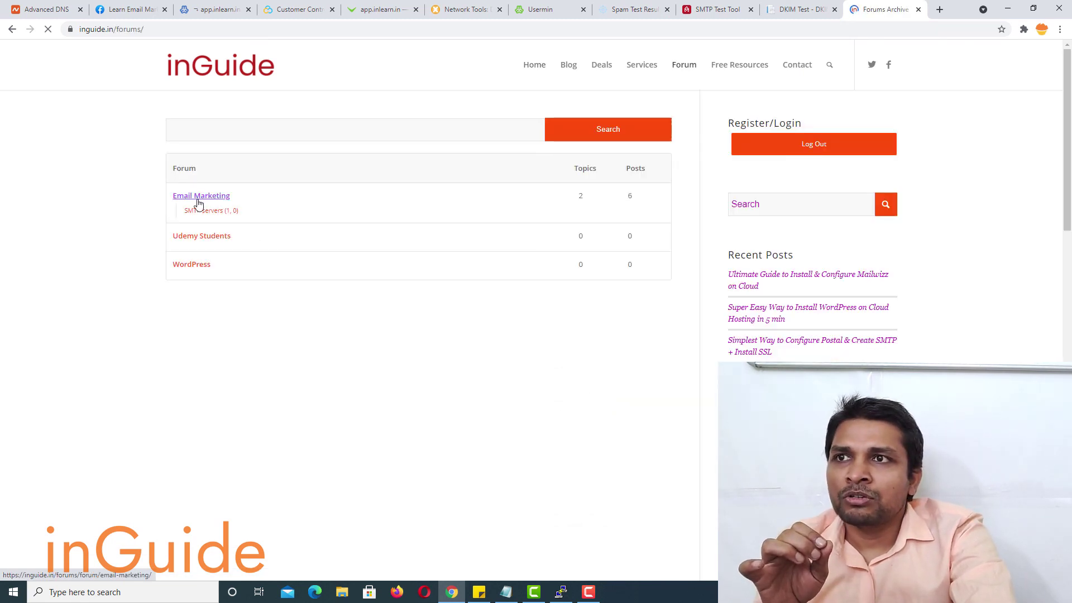